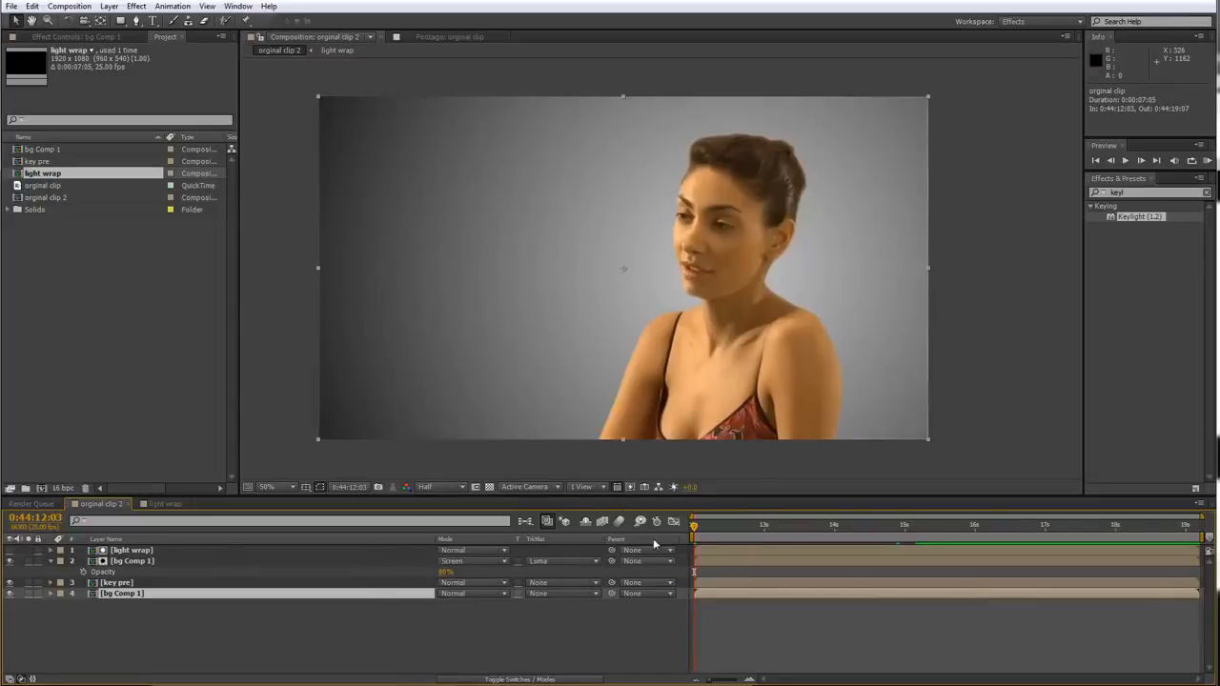
- Review the keyed composite and scrub through the original green-screen clip for comparison
{"action": "left_click", "coordinate": [1130, 523]}
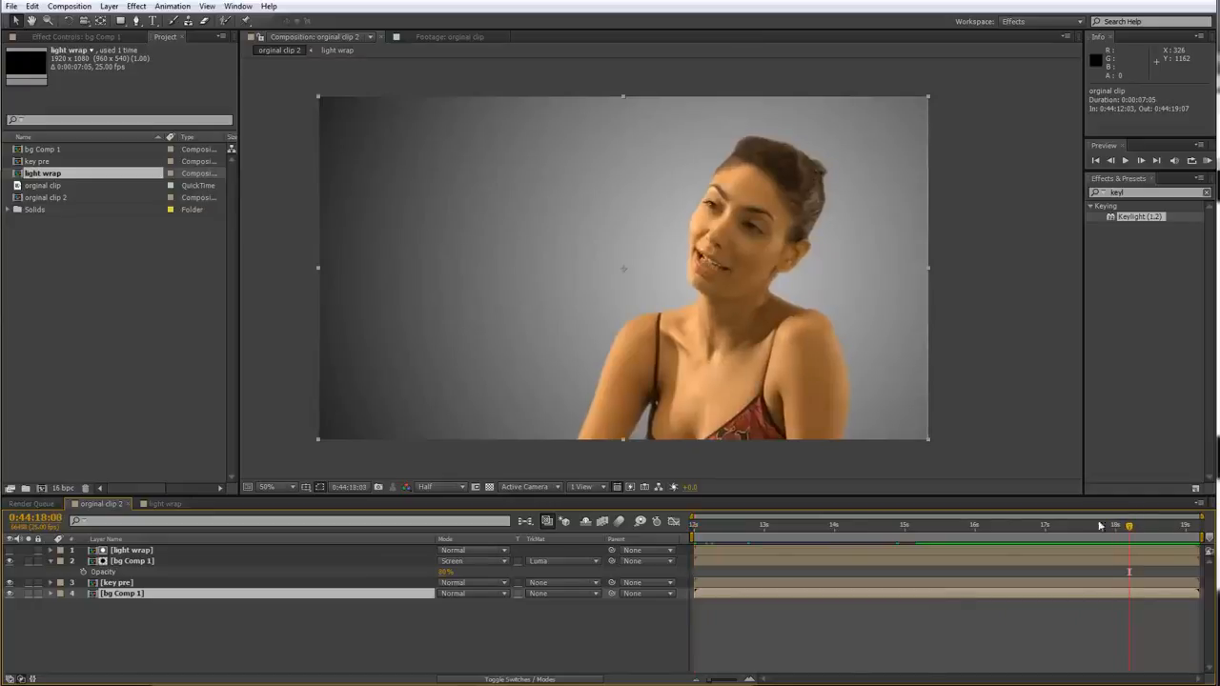
{"action": "double_click", "coordinate": [105, 185]}
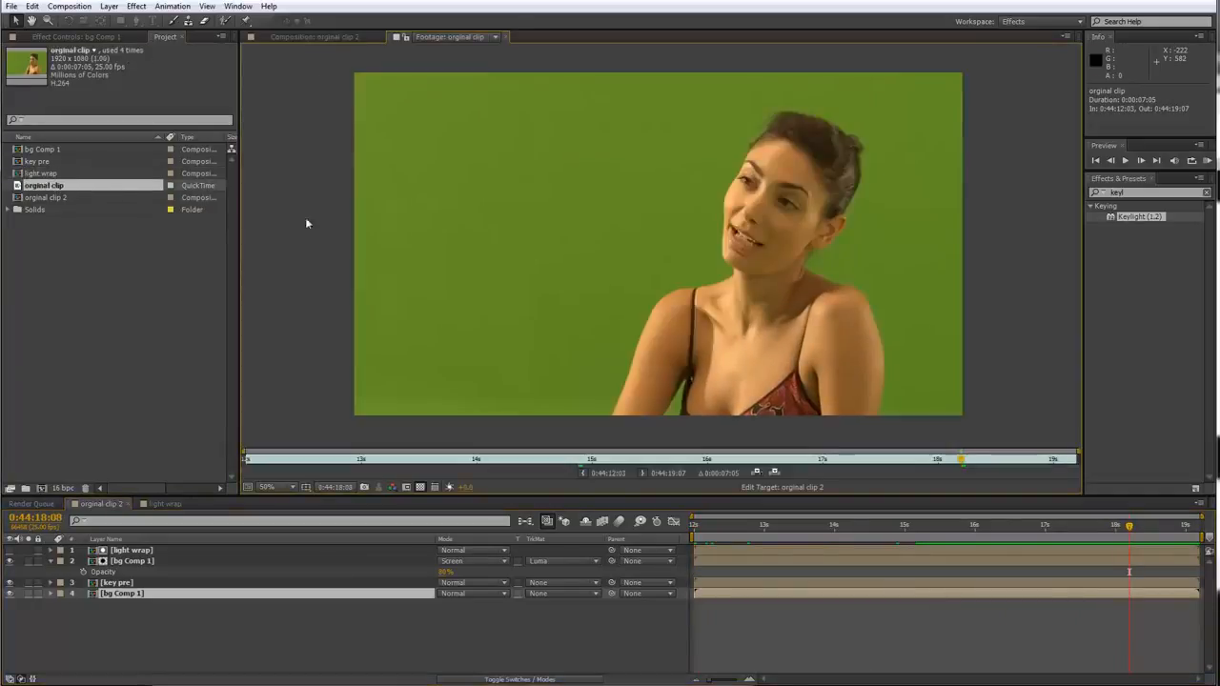
{"action": "left_click_drag", "start_coordinate": [285, 459], "coordinate": [1026, 456]}
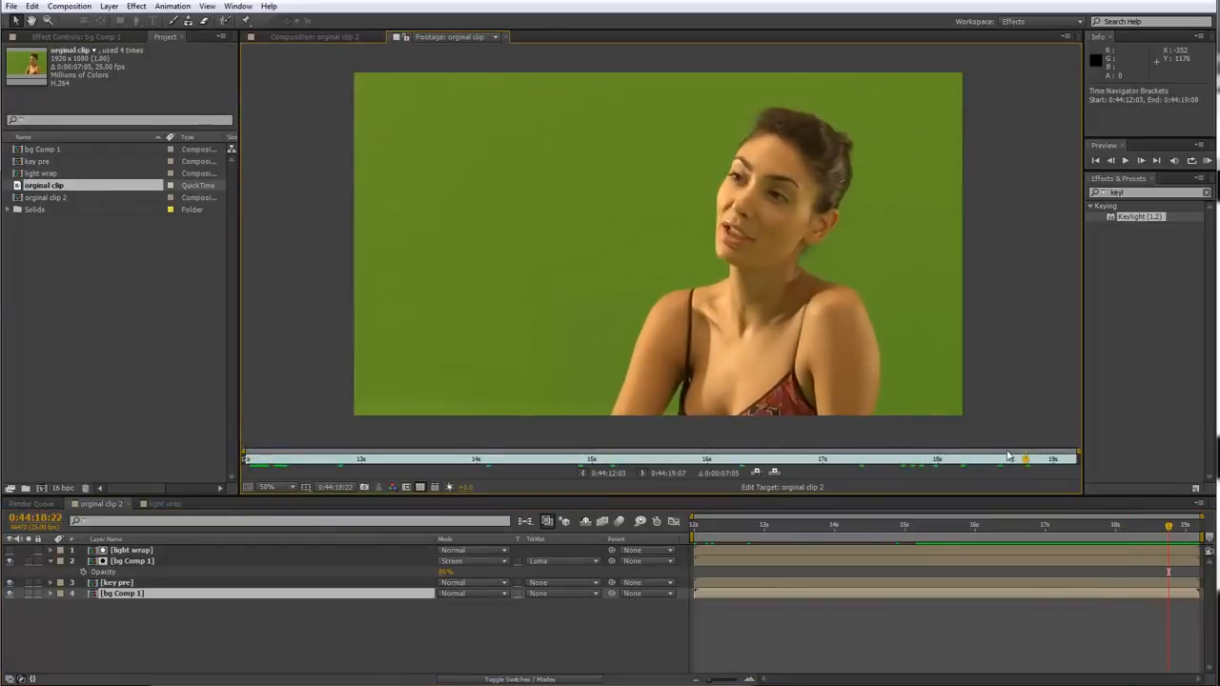
{"action": "left_click", "coordinate": [313, 38]}
{"action": "left_click", "coordinate": [448, 37]}
- Create a new composition from the original clip and apply the Keylight (1.2) effect to its layer
{"action": "left_click_drag", "start_coordinate": [33, 188], "coordinate": [42, 487]}
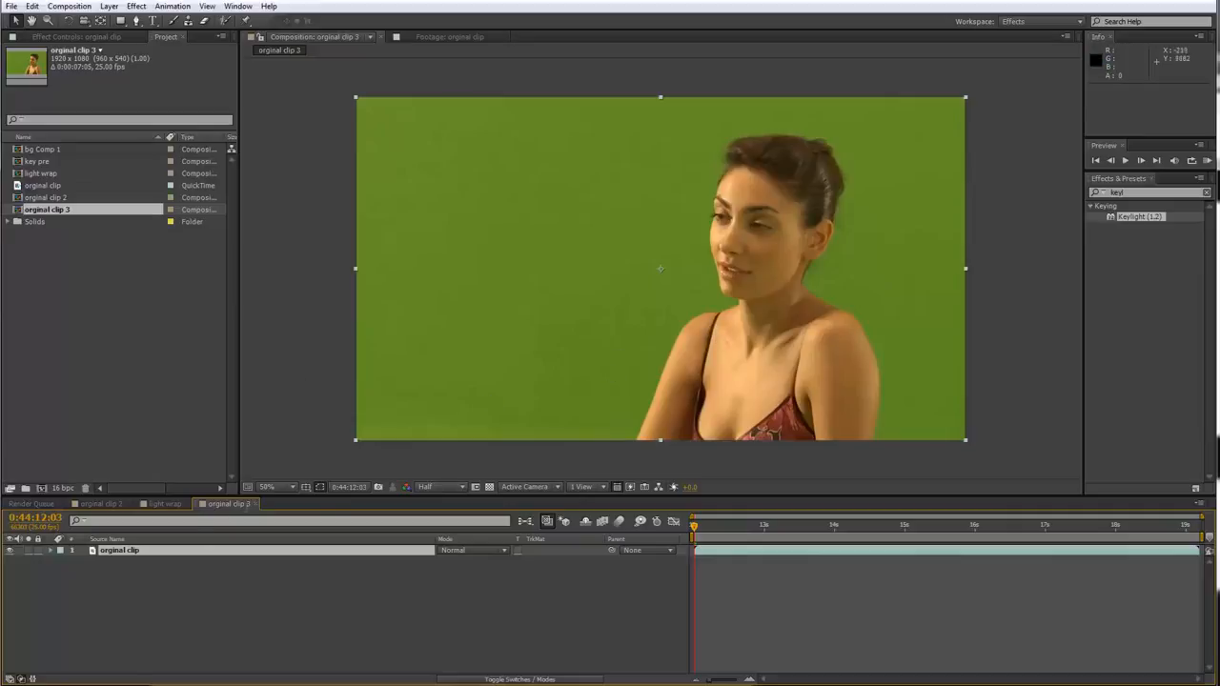
{"action": "right_click", "coordinate": [155, 551]}
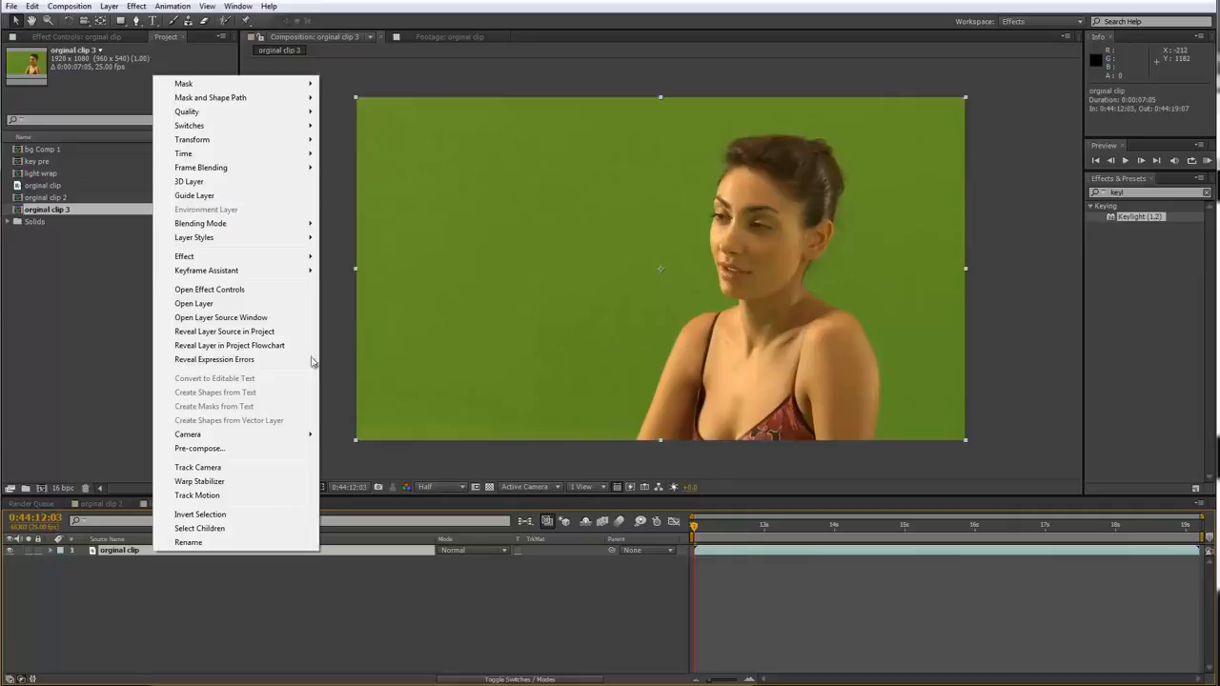
{"action": "mouse_move", "coordinate": [217, 257]}
{"action": "mouse_move", "coordinate": [418, 388]}
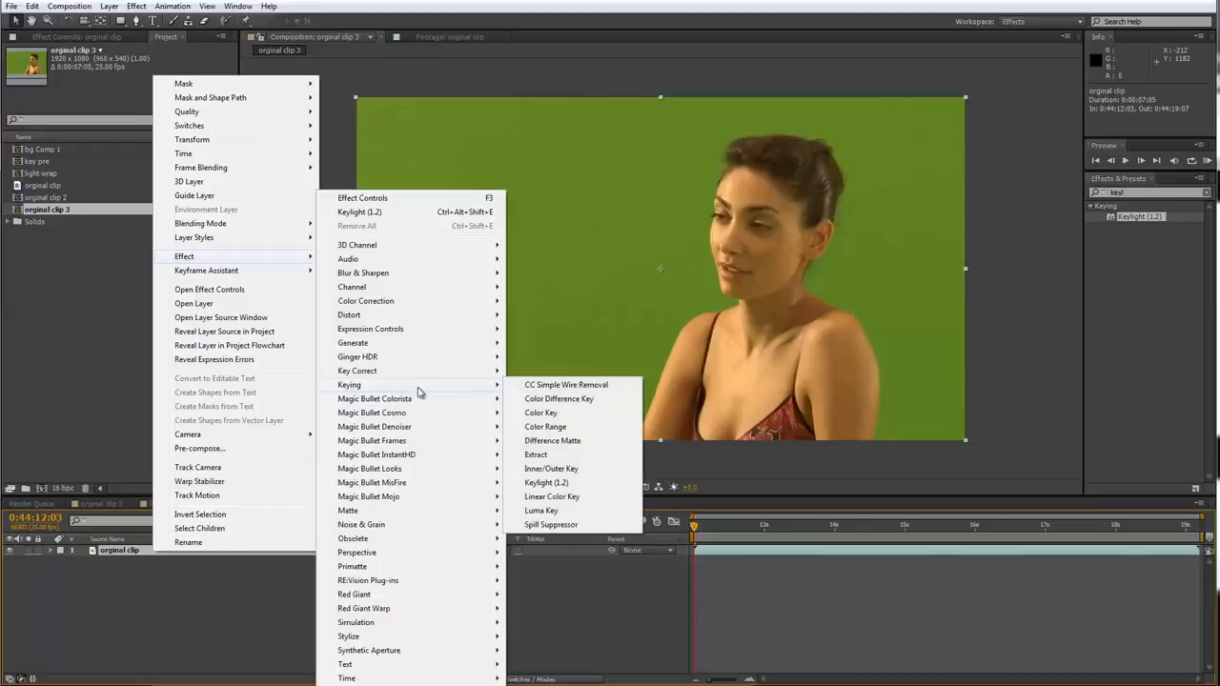
{"action": "left_click", "coordinate": [561, 484]}
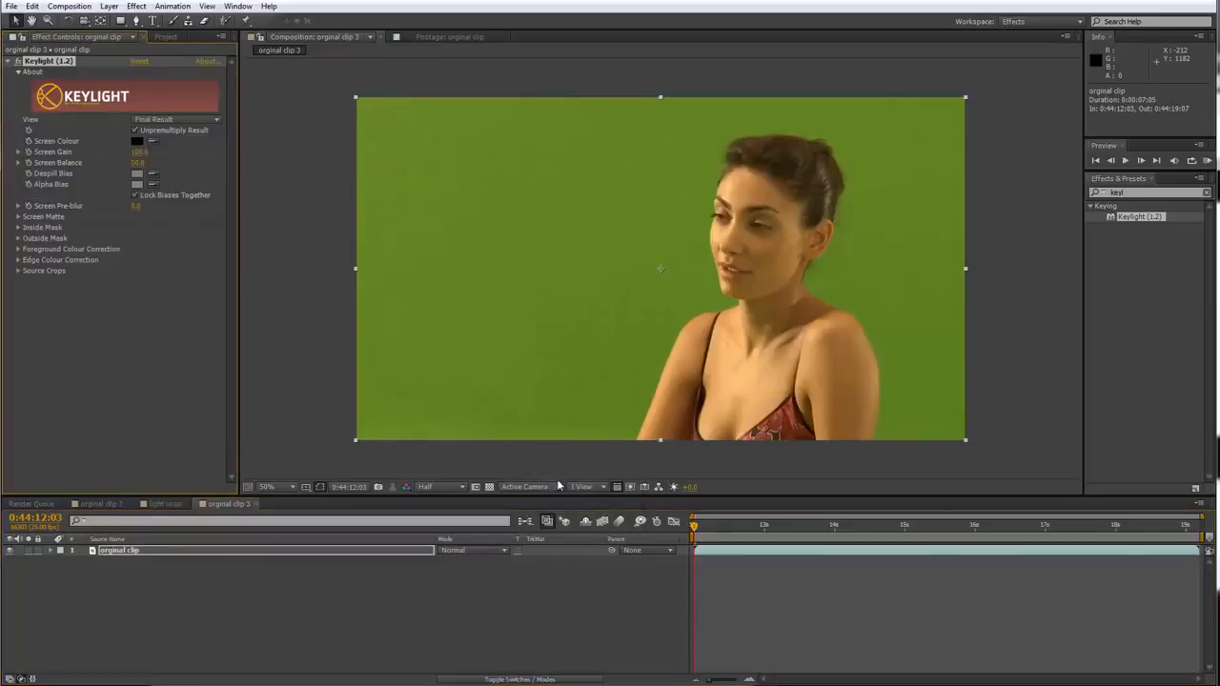
- Sample the green backdrop beside the woman as Keylight's Screen Colour and scrub the composition to 0:44:17:00
{"action": "left_click", "coordinate": [152, 141]}
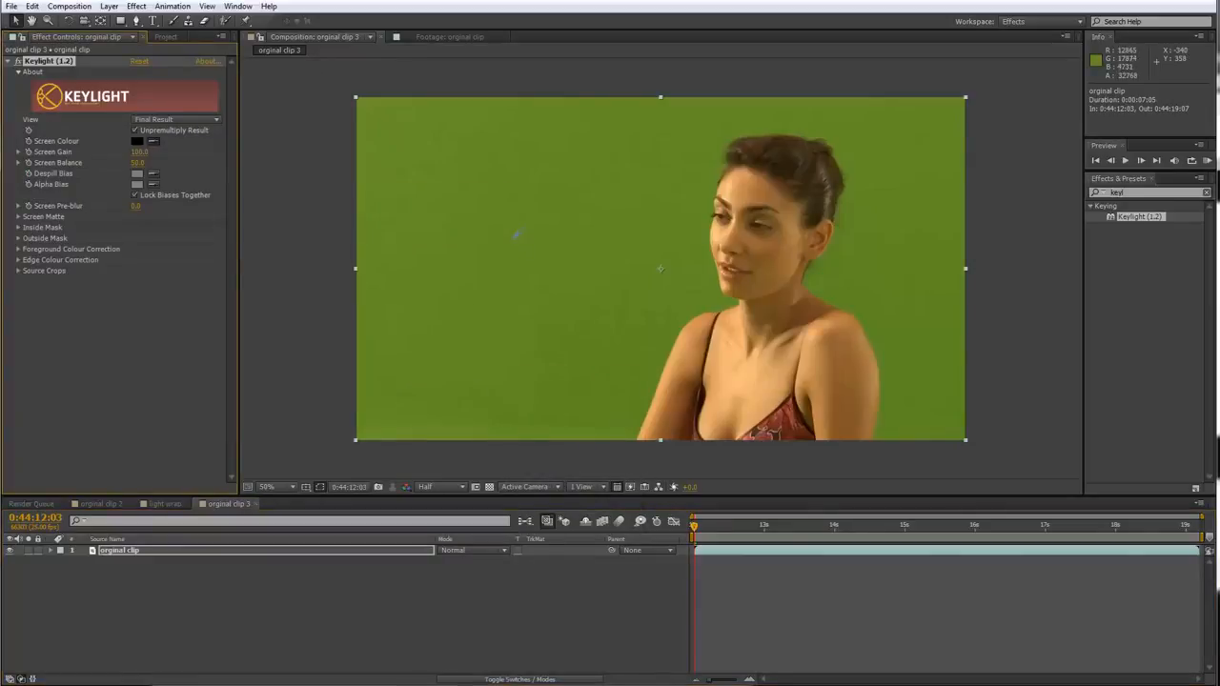
{"action": "left_click", "coordinate": [515, 242]}
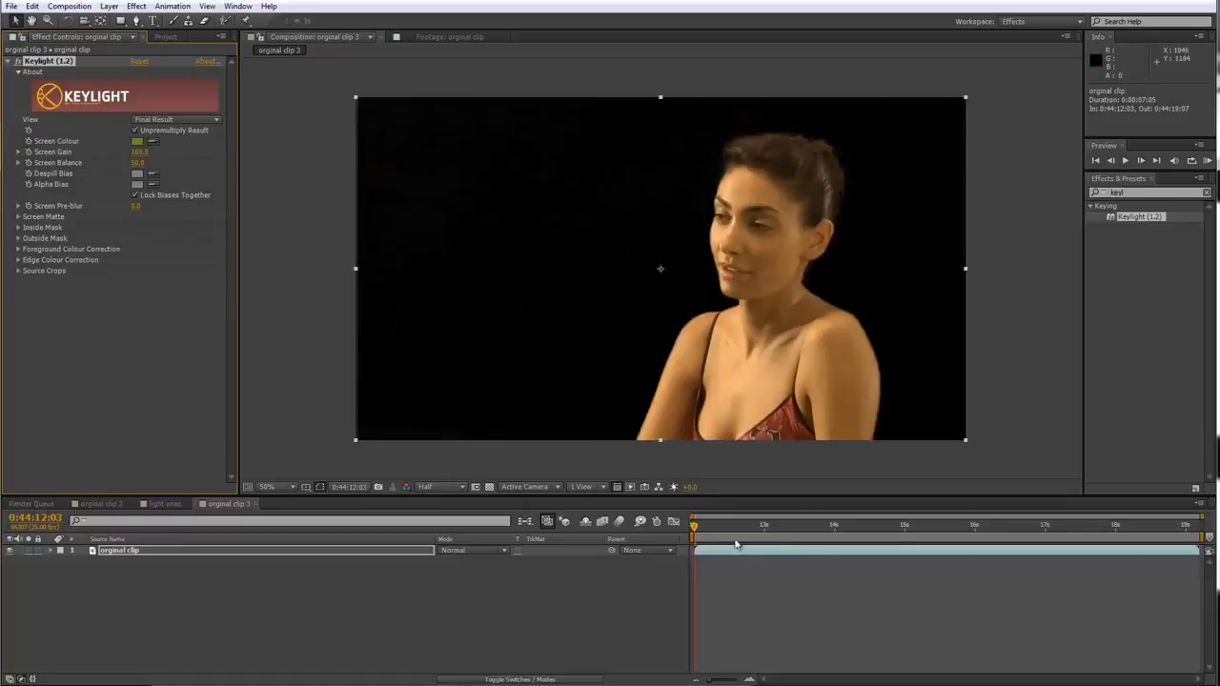
{"action": "left_click_drag", "start_coordinate": [695, 524], "coordinate": [1039, 501]}
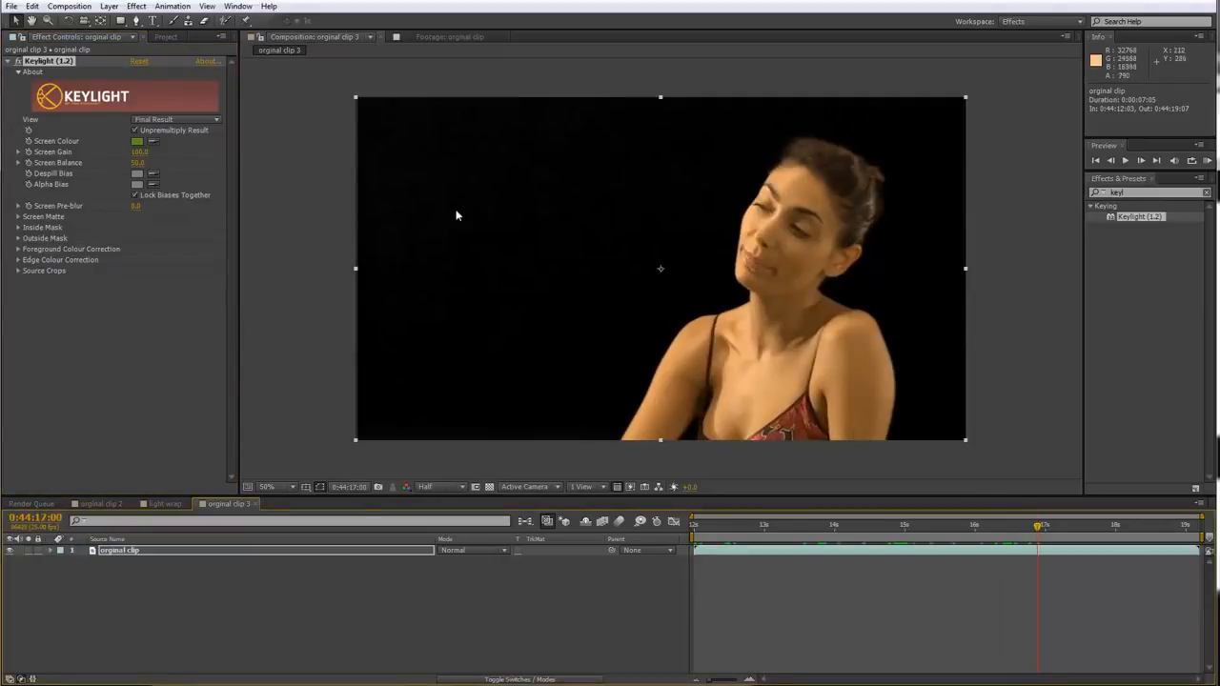
- Turn on the transparency grid and inspect the keyed edges around the woman's head and shoulders
{"action": "key", "text": "period"}
{"action": "left_click_drag", "start_coordinate": [832, 368], "coordinate": [457, 319]}
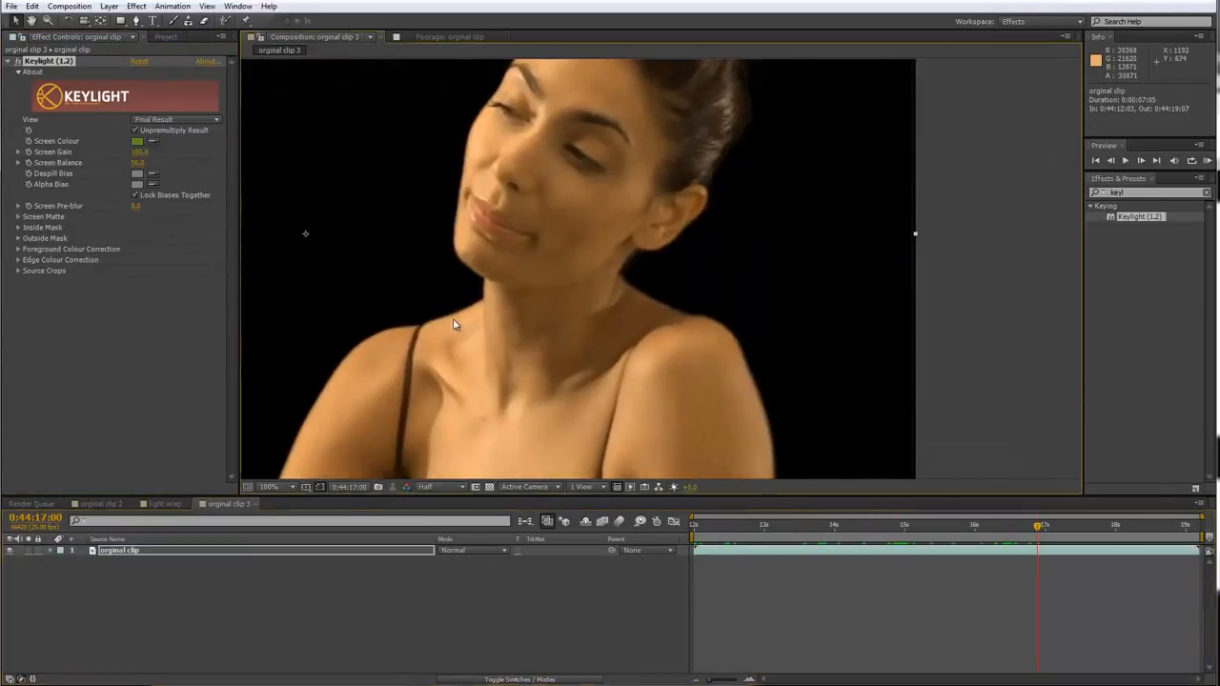
{"action": "left_click", "coordinate": [489, 485]}
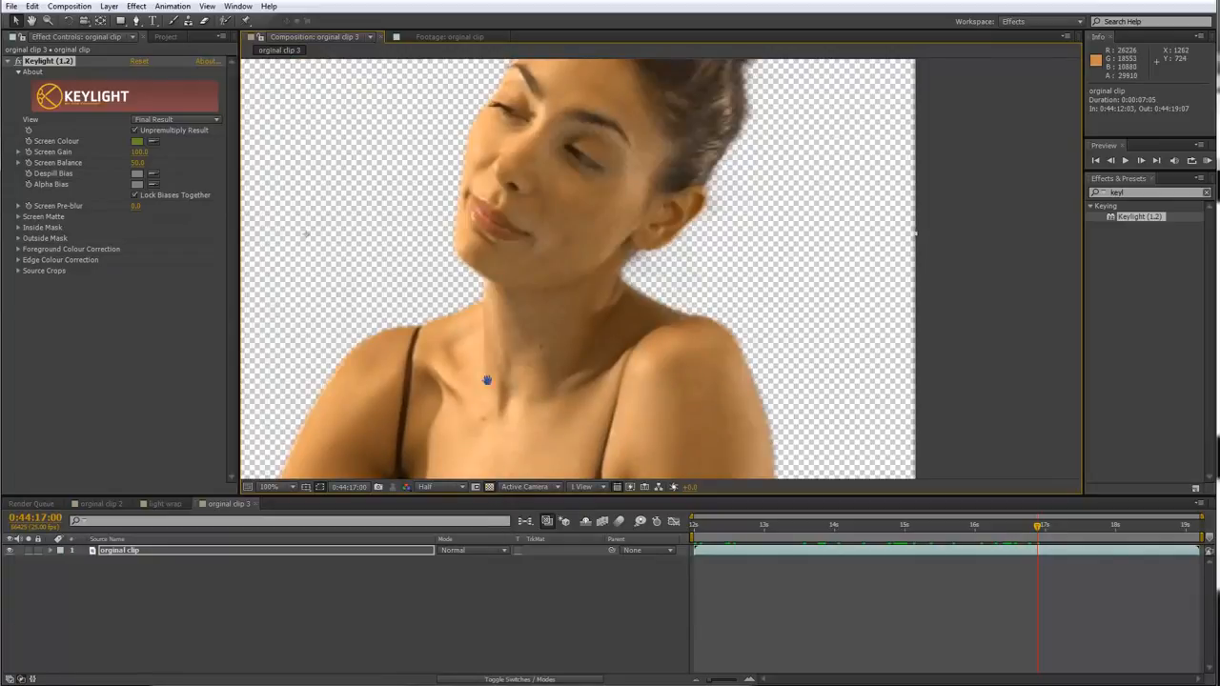
{"action": "left_click_drag", "start_coordinate": [599, 147], "coordinate": [570, 241]}
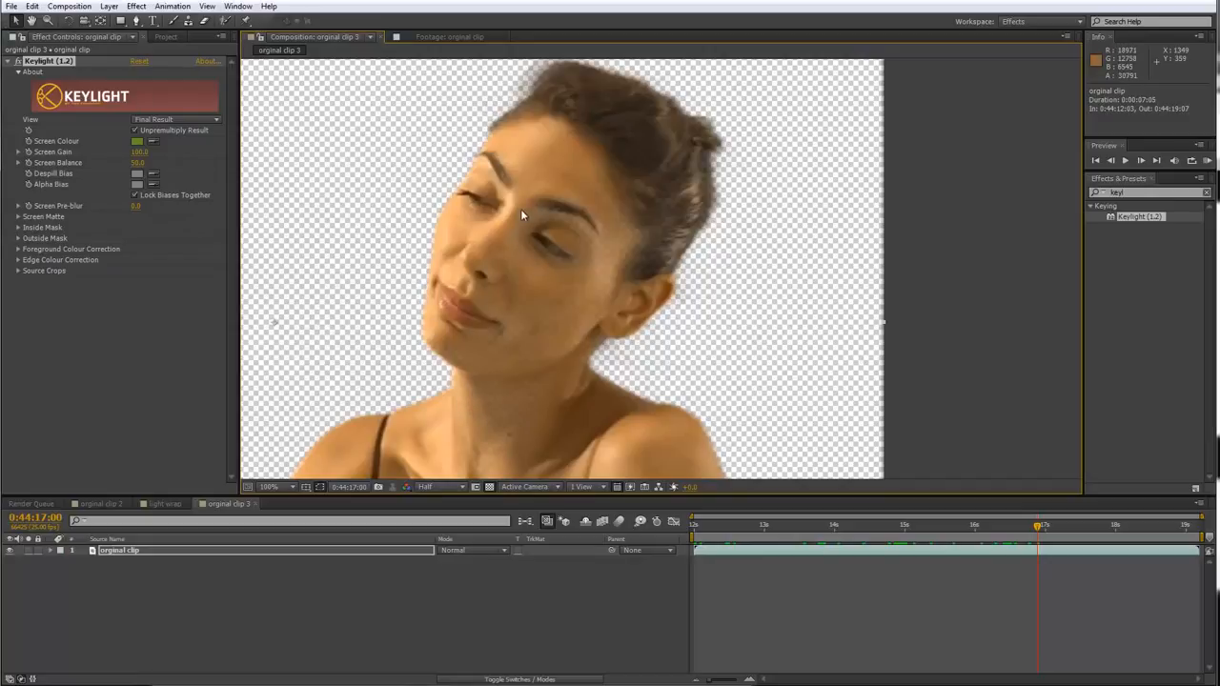
{"action": "scroll", "coordinate": [514, 292], "scroll_direction": "down", "scroll_amount": 1}
{"action": "left_click_drag", "start_coordinate": [515, 292], "coordinate": [627, 272]}
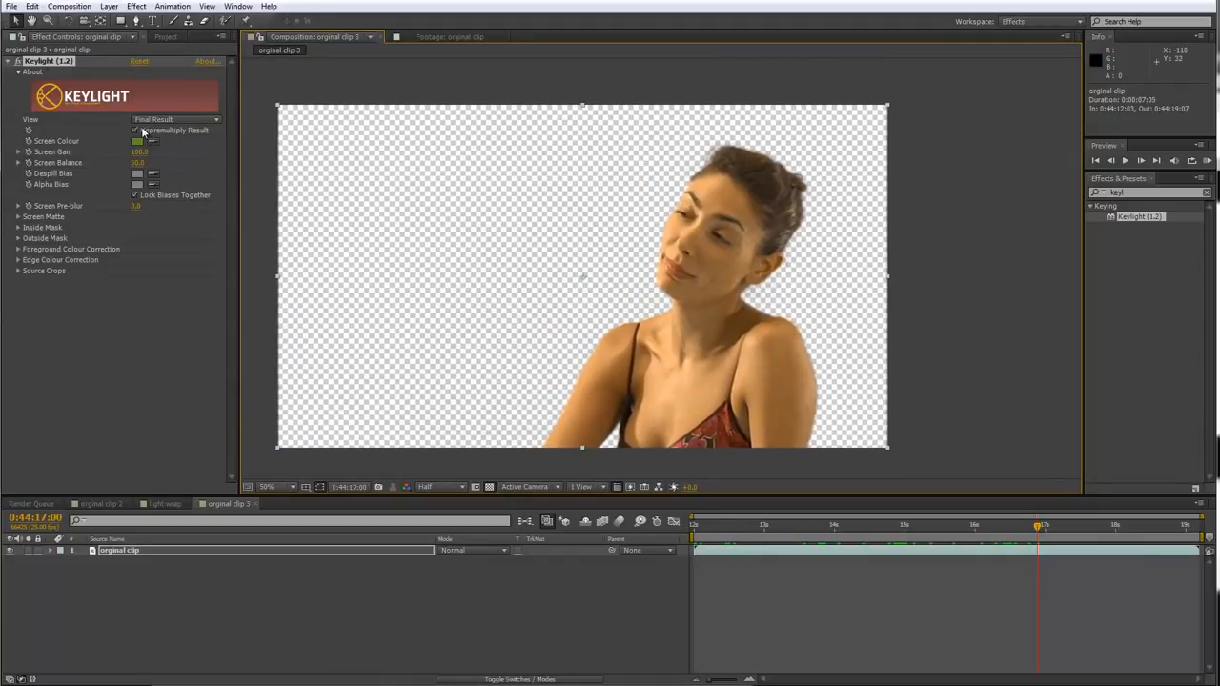
- Switch Keylight's view to Status and set Screen Gain to 103 to clean the background matte
{"action": "left_click", "coordinate": [176, 120]}
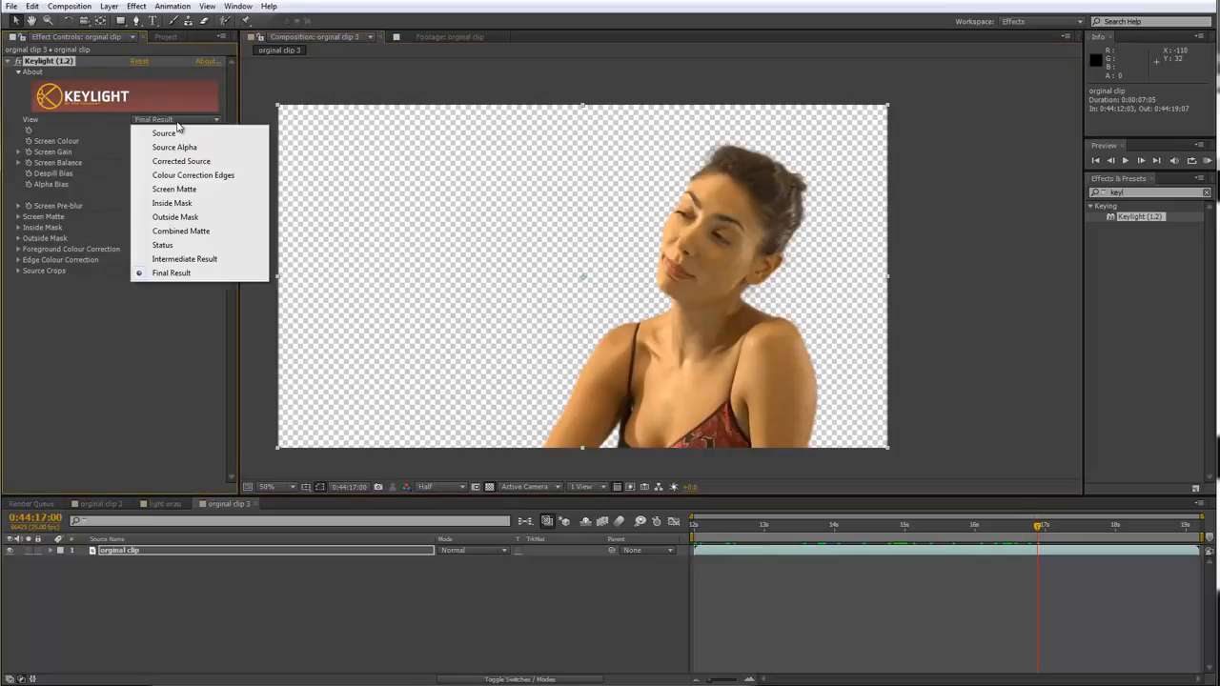
{"action": "left_click", "coordinate": [163, 246]}
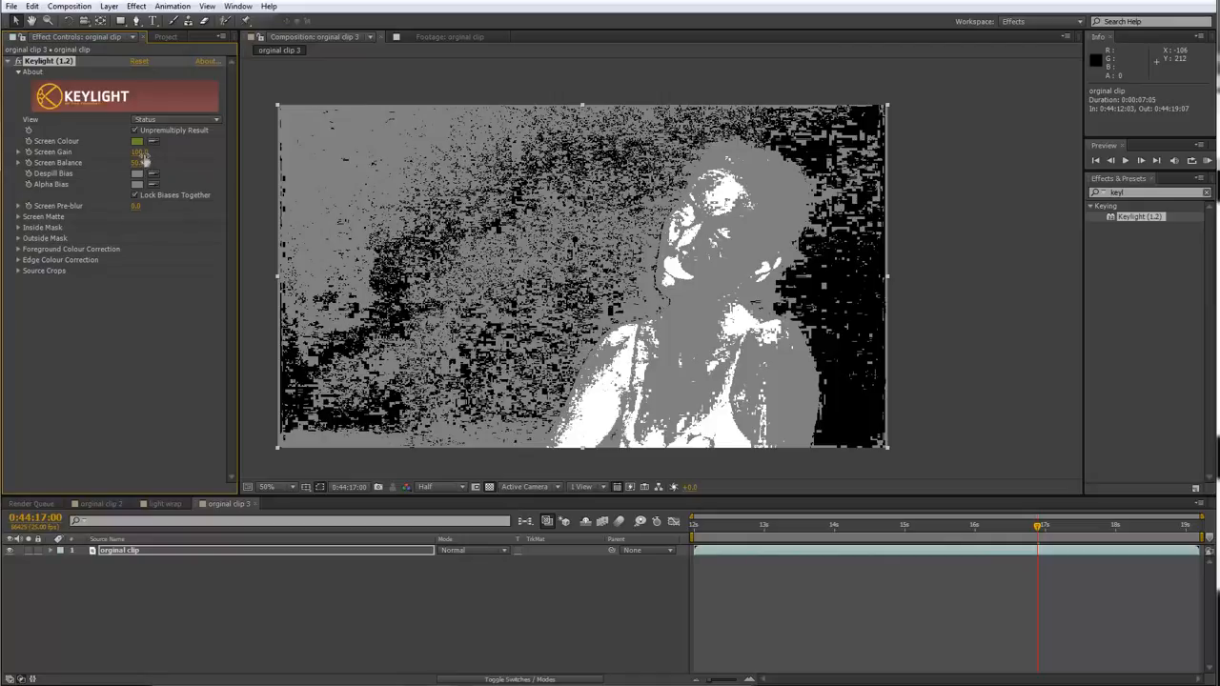
{"action": "left_click_drag", "start_coordinate": [140, 152], "coordinate": [145, 152]}
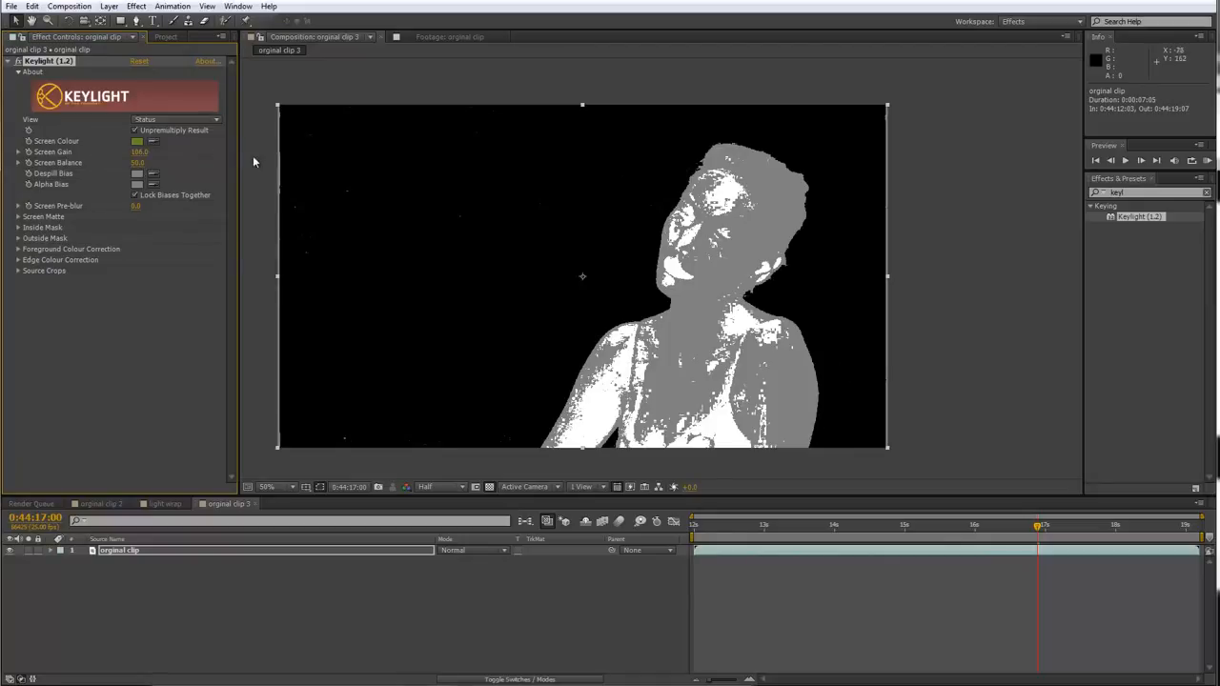
{"action": "left_click", "coordinate": [139, 151]}
{"action": "type", "text": "103"}
{"action": "key", "text": "Return"}
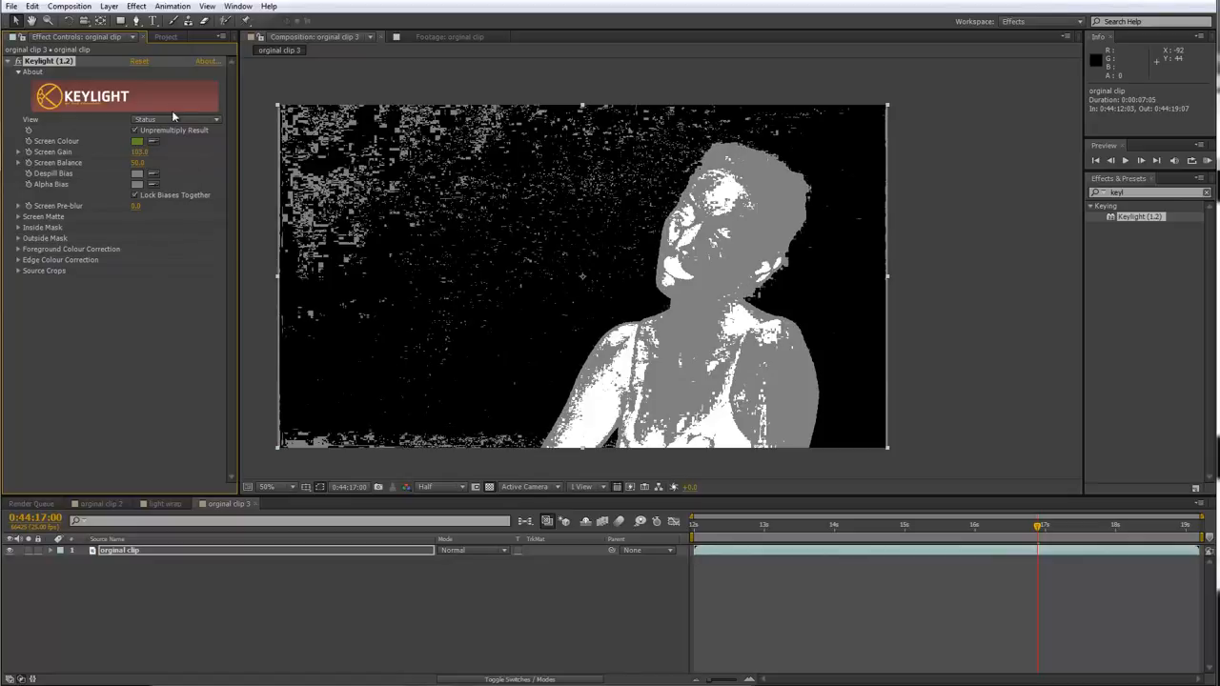
- Compare the Status matte with Screen Gain at 100, and return the gain to 103
{"action": "left_click", "coordinate": [141, 152]}
{"action": "type", "text": "100"}
{"action": "key", "text": "Return"}
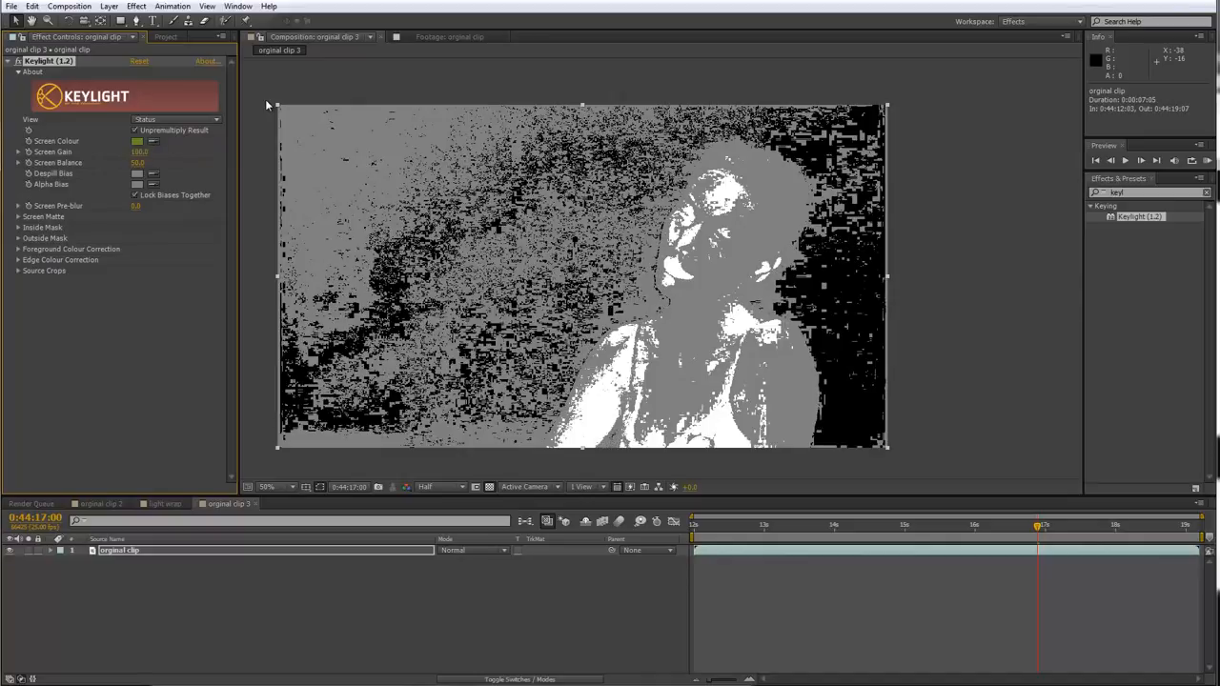
{"action": "left_click", "coordinate": [141, 152]}
{"action": "type", "text": "103"}
{"action": "key", "text": "Return"}
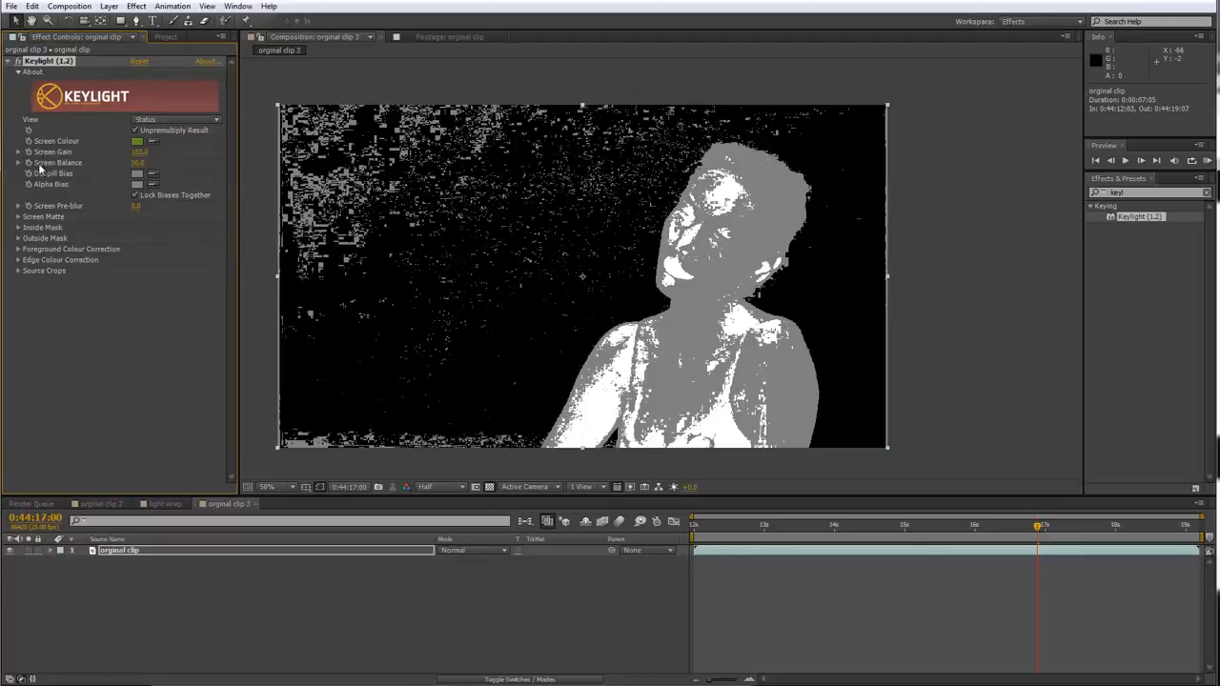
- Raise Screen Balance to 85 to fill the woman's silhouette in the Status matte
{"action": "left_click", "coordinate": [138, 163]}
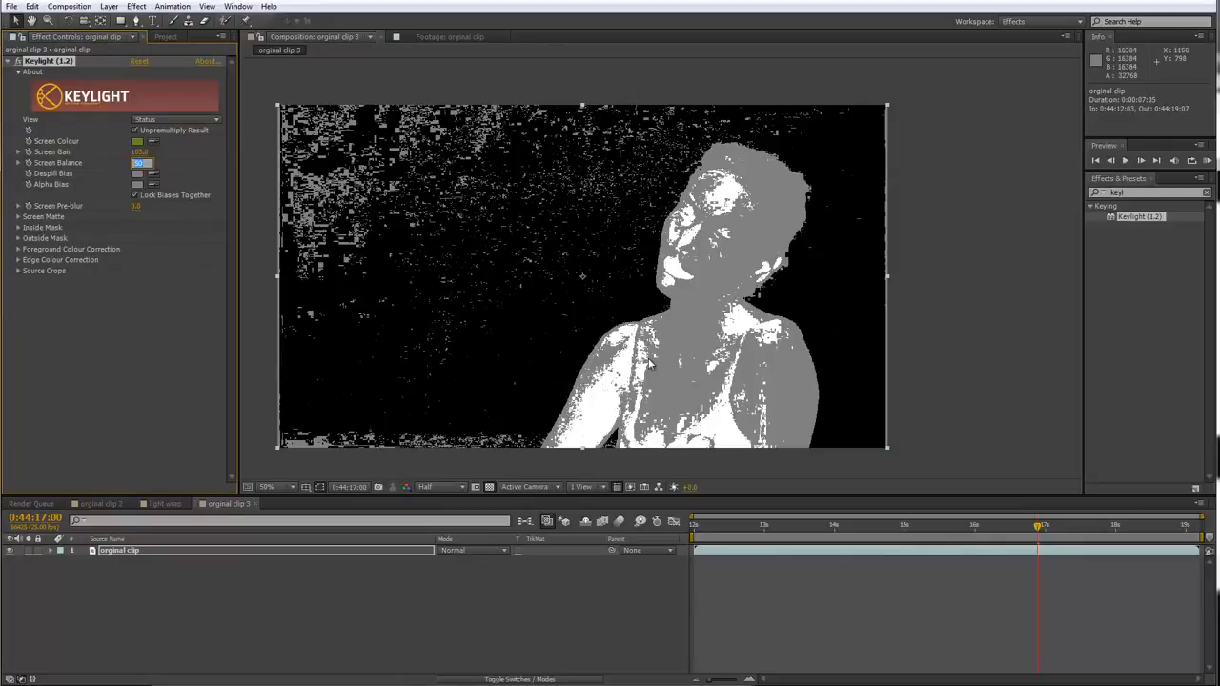
{"action": "left_click", "coordinate": [183, 221]}
{"action": "left_click_drag", "start_coordinate": [141, 168], "coordinate": [139, 169]}
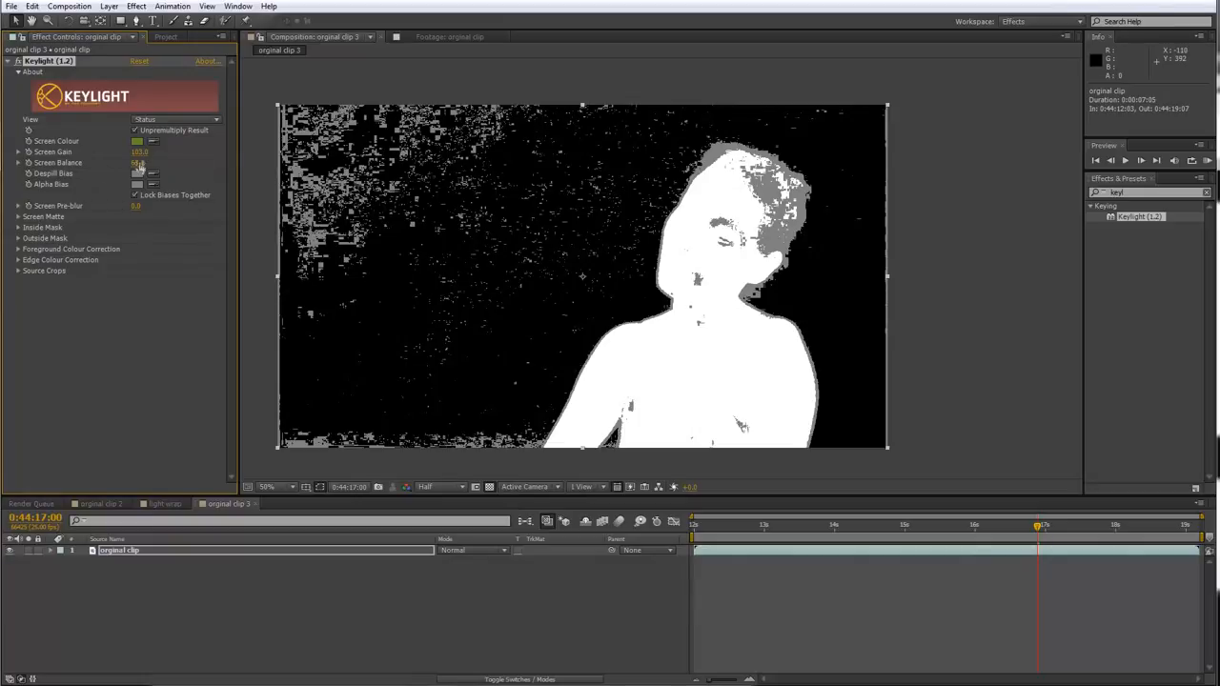
{"action": "left_click_drag", "start_coordinate": [138, 165], "coordinate": [149, 160]}
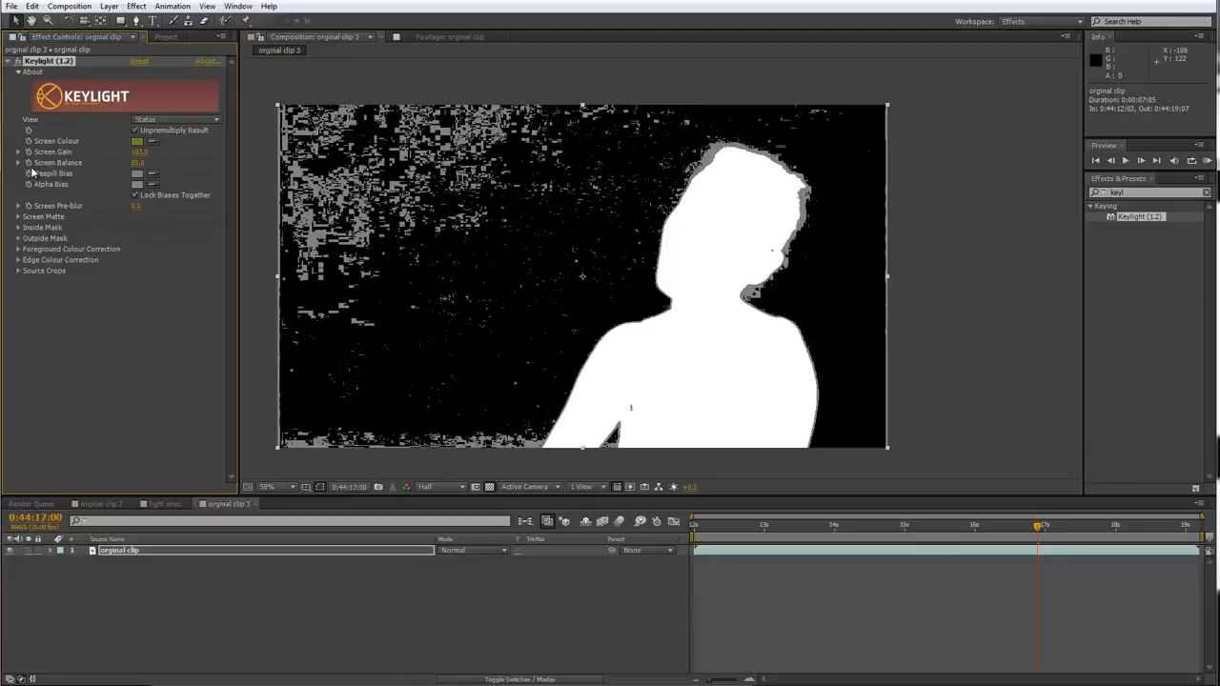
- Switch Keylight's view to Final Result and examine the colour and edges of the woman's face and neck
{"action": "left_click", "coordinate": [181, 121]}
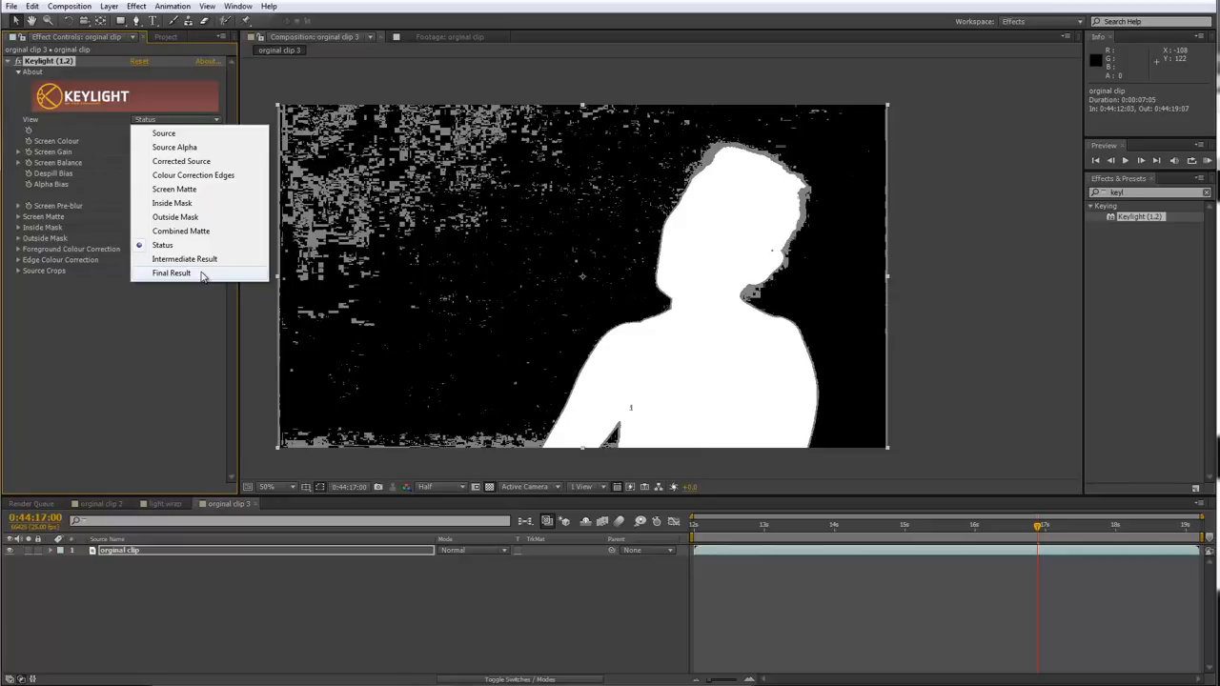
{"action": "left_click", "coordinate": [172, 273]}
{"action": "scroll", "coordinate": [706, 338], "scroll_direction": "up", "scroll_amount": 2}
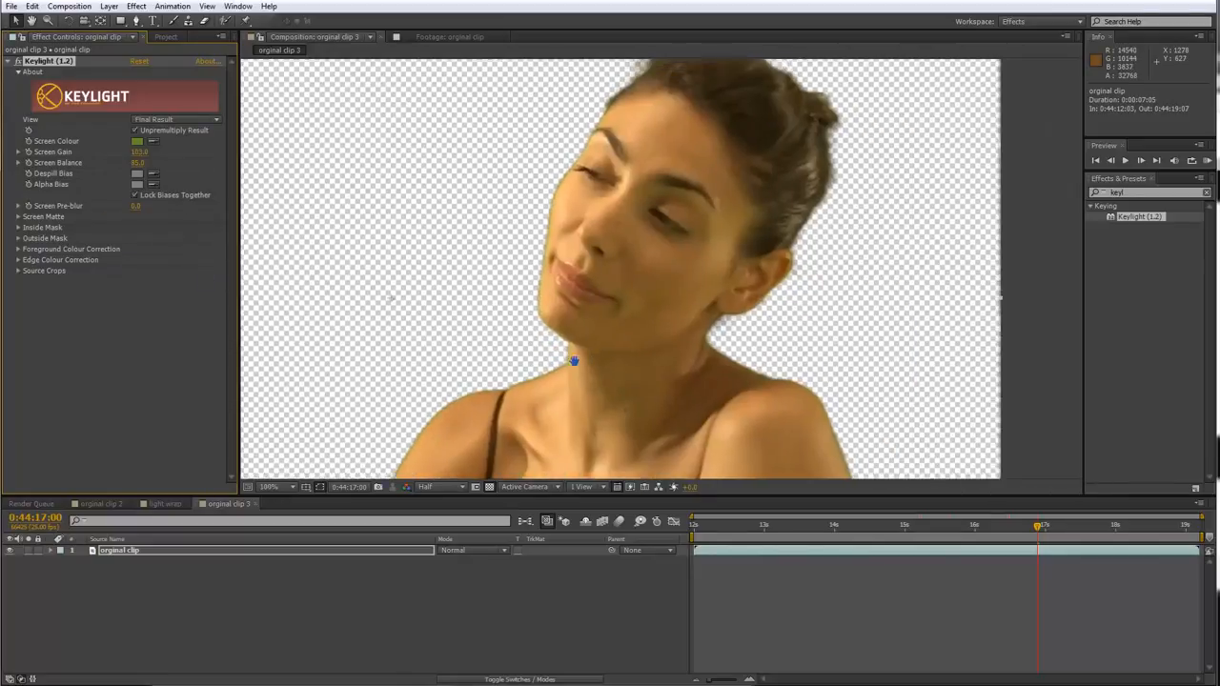
{"action": "left_click_drag", "start_coordinate": [593, 354], "coordinate": [574, 362]}
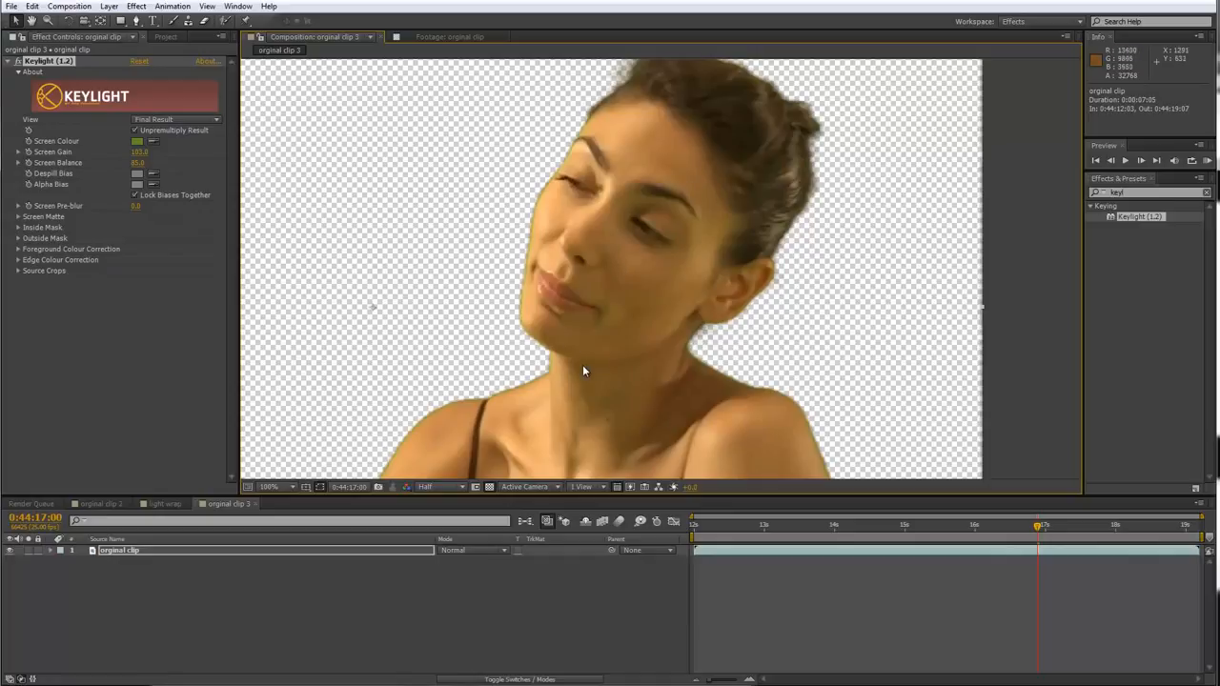
{"action": "left_click_drag", "start_coordinate": [582, 364], "coordinate": [500, 314]}
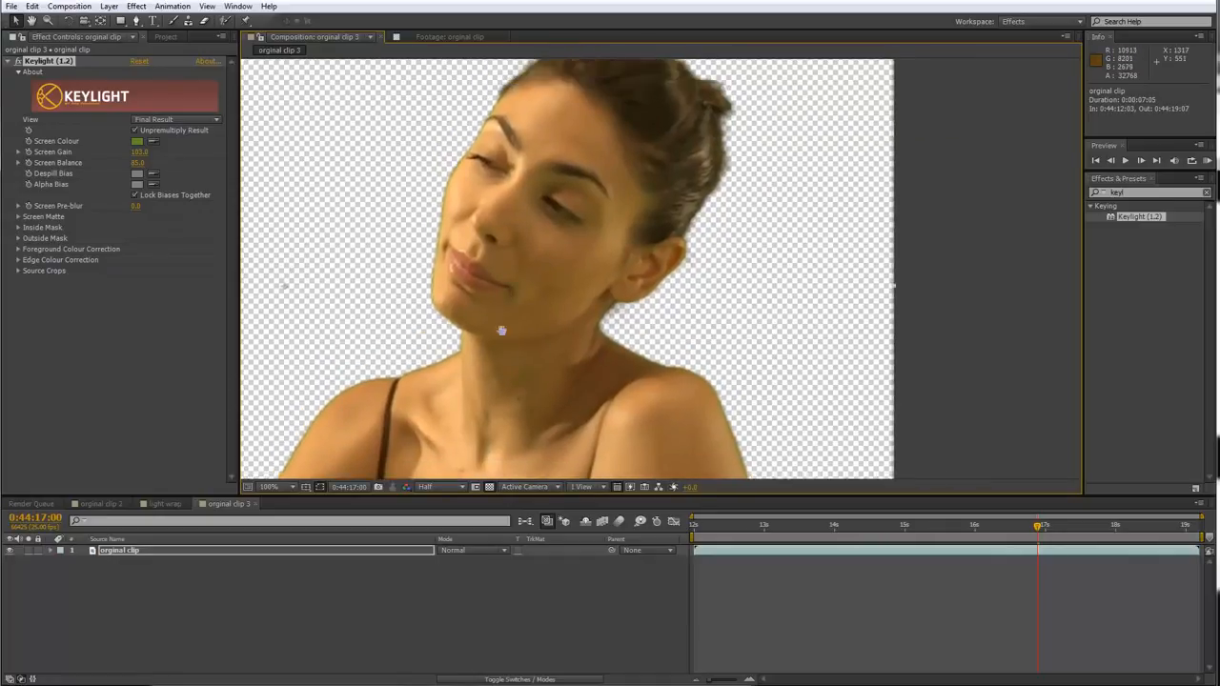
- Try a much lower Screen Balance to compare the woman's skin and hair colour
{"action": "right_click", "coordinate": [506, 308]}
{"action": "left_click", "coordinate": [183, 163]}
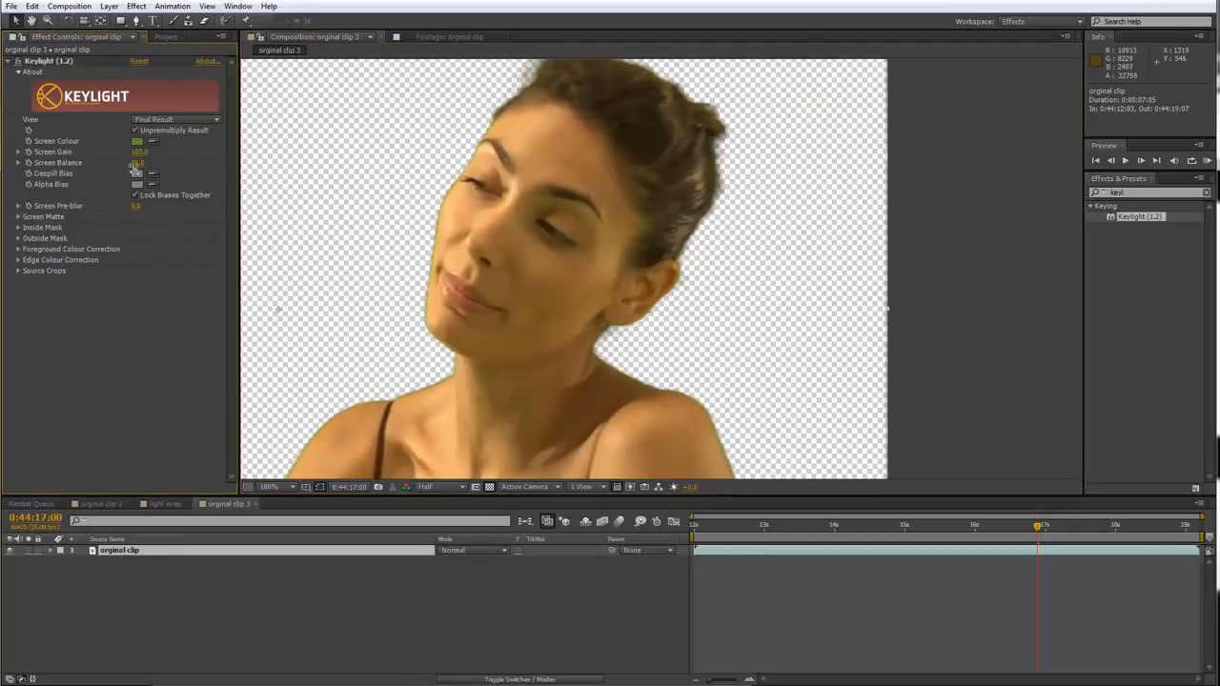
{"action": "key", "text": "Return"}
{"action": "left_click_drag", "start_coordinate": [122, 163], "coordinate": [112, 165]}
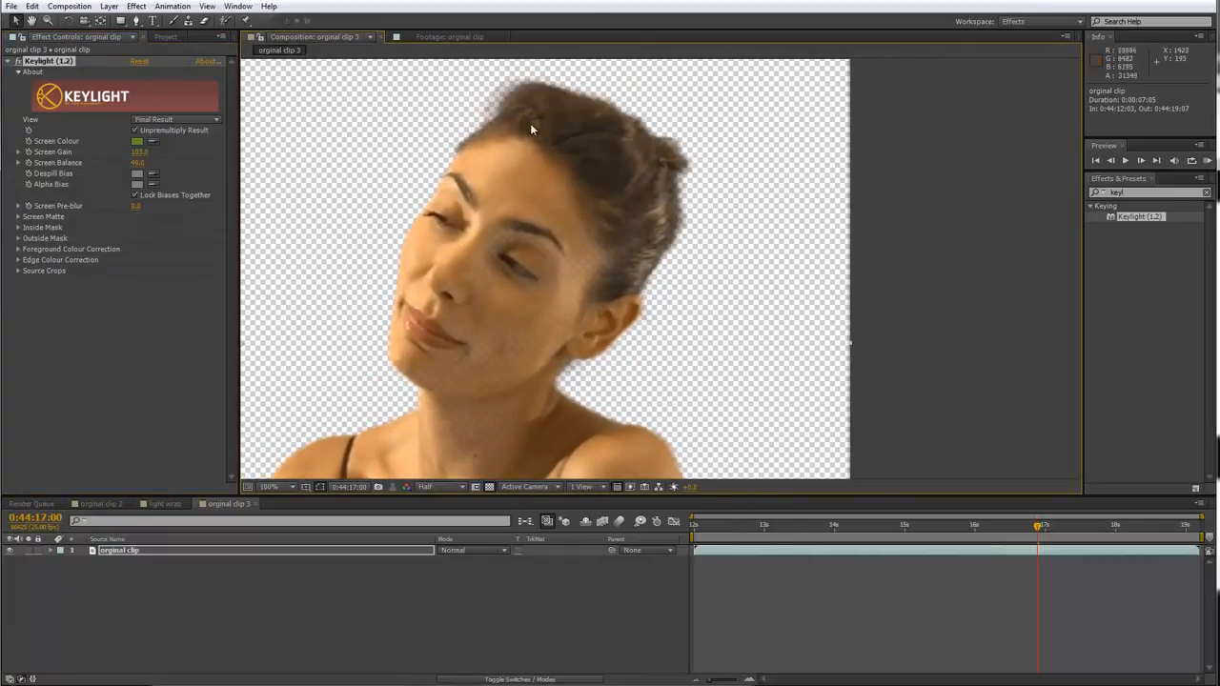
- Set Keylight's Screen Balance to 77 and check the keyed woman in the full frame
{"action": "left_click", "coordinate": [139, 163]}
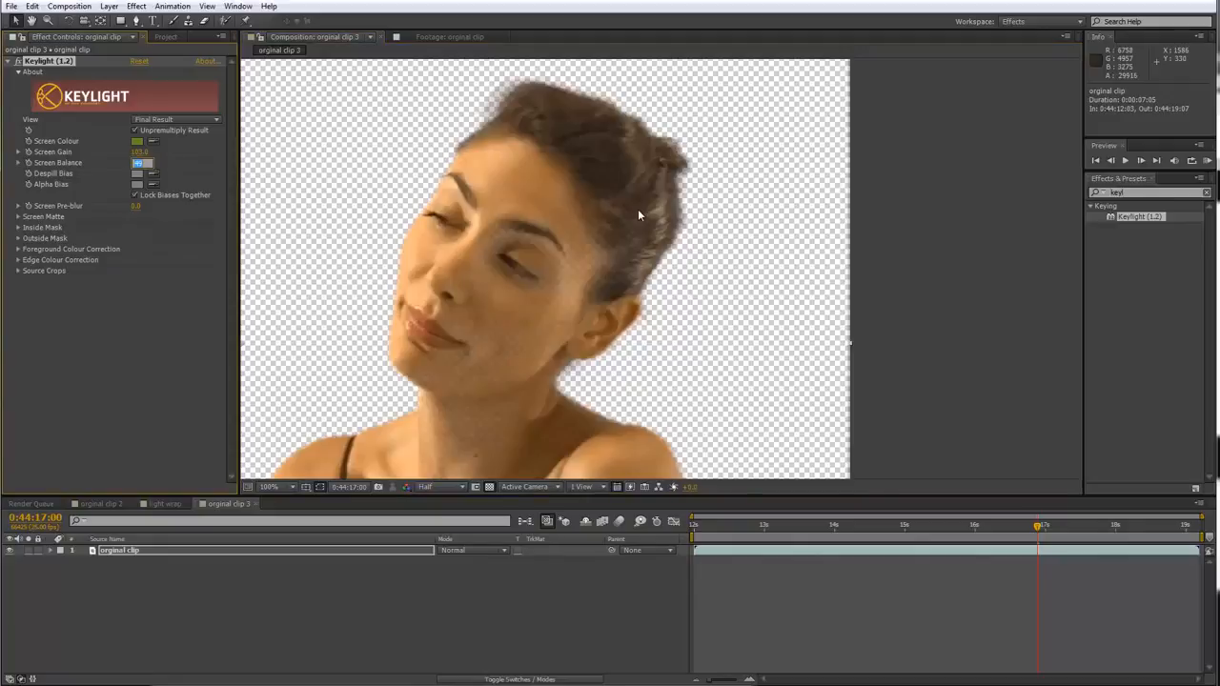
{"action": "type", "text": "77"}
{"action": "key", "text": "Return"}
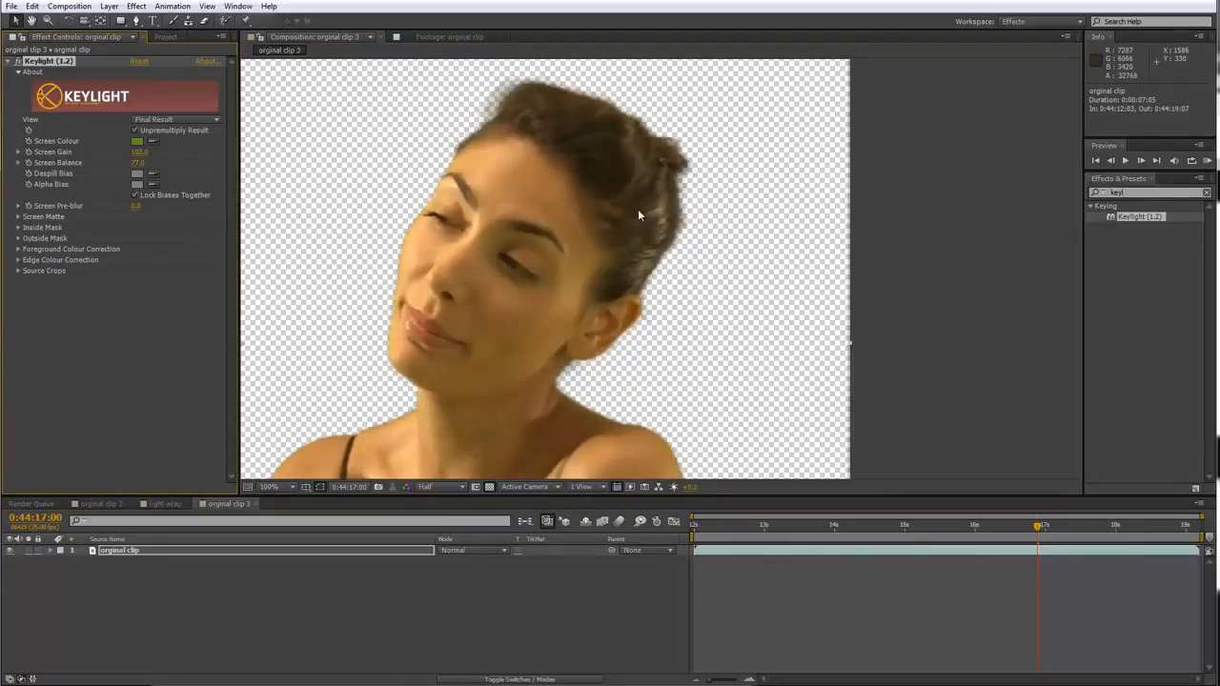
{"action": "left_click_drag", "start_coordinate": [502, 287], "coordinate": [523, 234]}
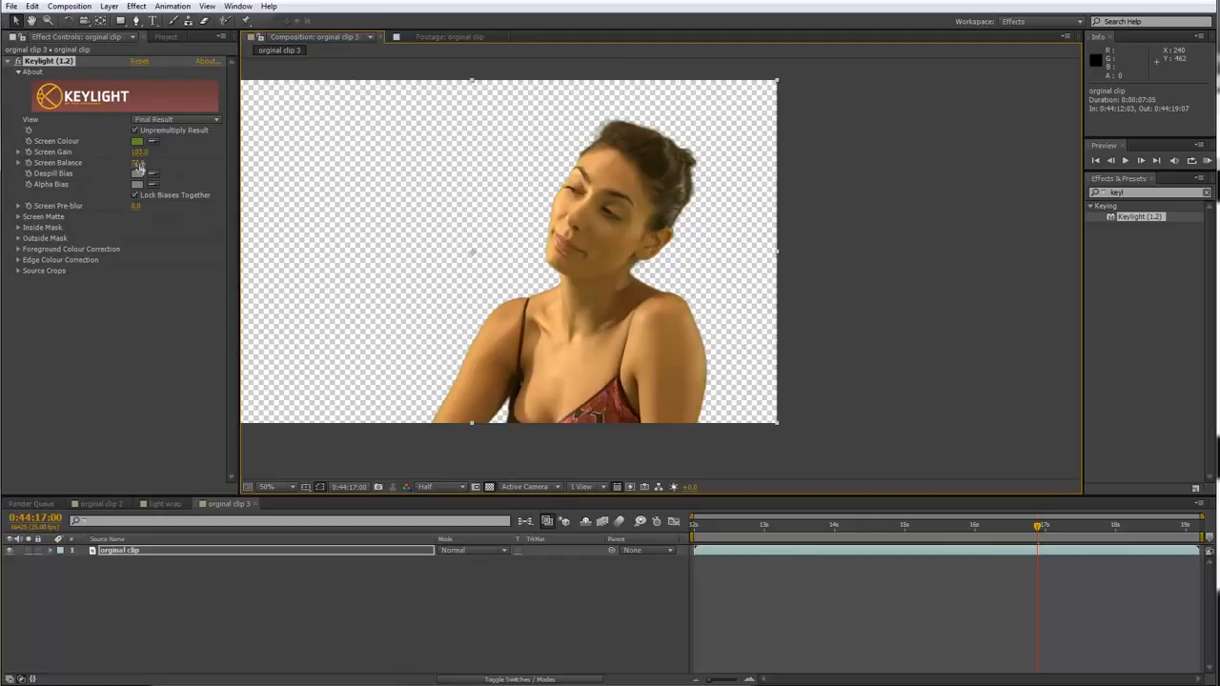
{"action": "left_click_drag", "start_coordinate": [370, 200], "coordinate": [493, 224]}
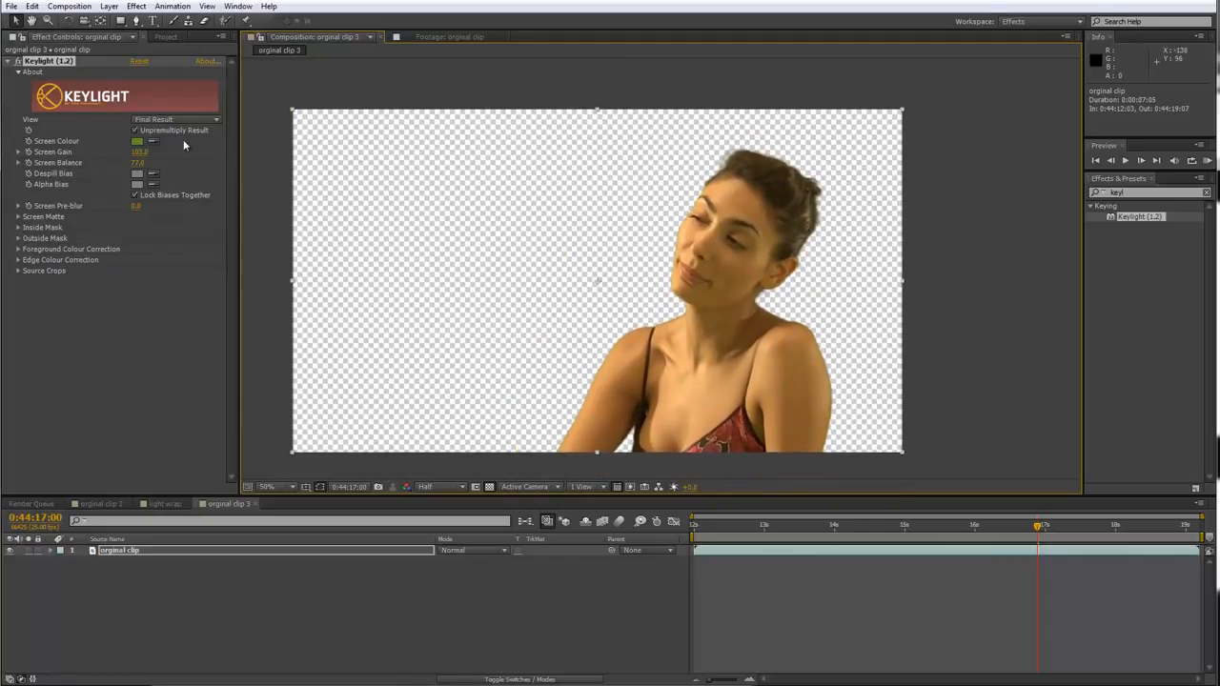
- Expand Keylight's Screen Matte controls, switch the view to Status, and set Clip Black to 10
{"action": "left_click", "coordinate": [18, 217]}
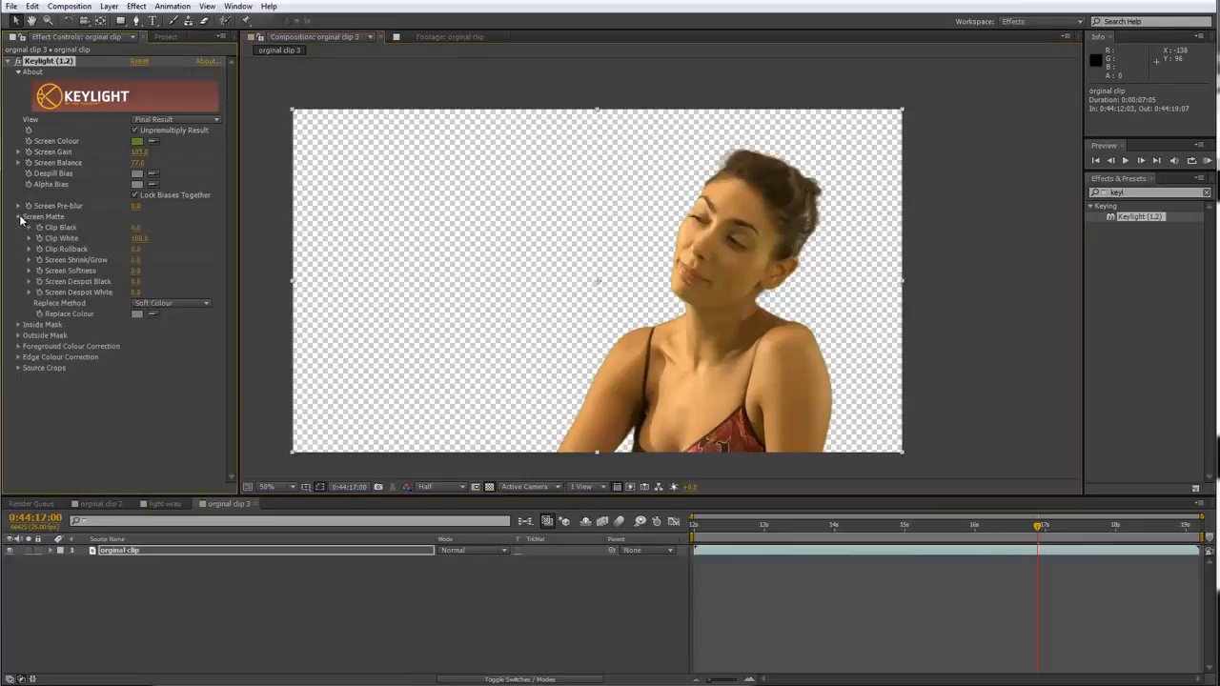
{"action": "left_click", "coordinate": [178, 119]}
{"action": "left_click", "coordinate": [171, 245]}
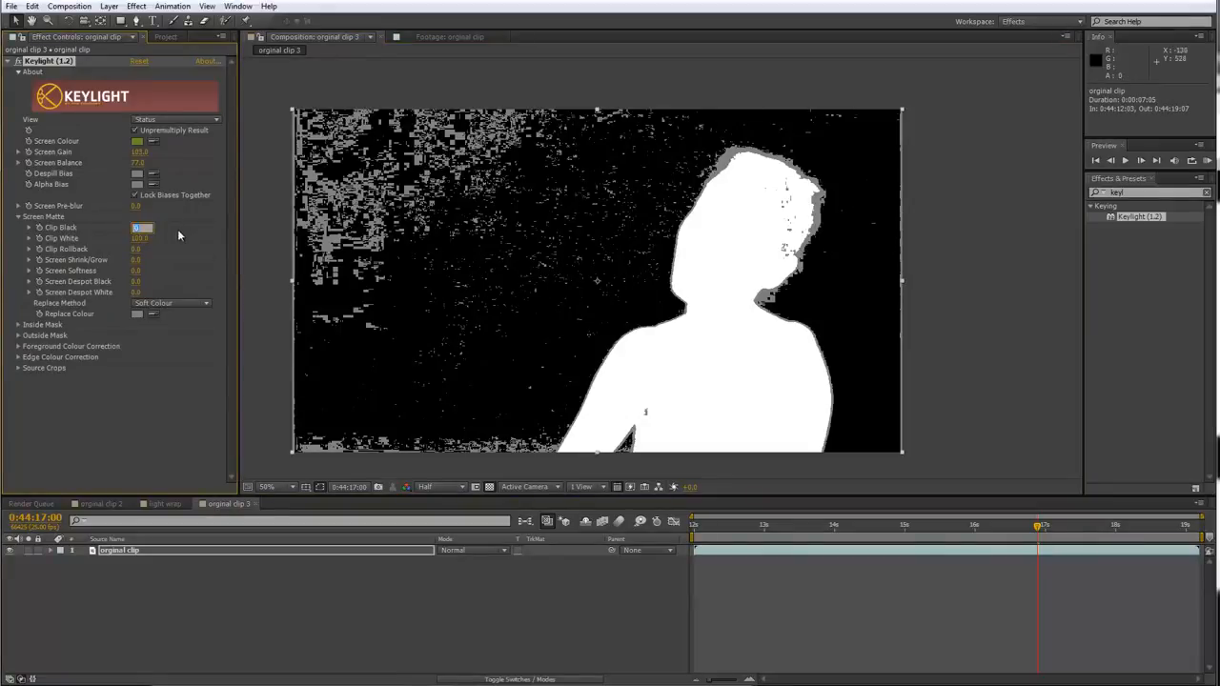
{"action": "type", "text": "10"}
{"action": "key", "text": "Return"}
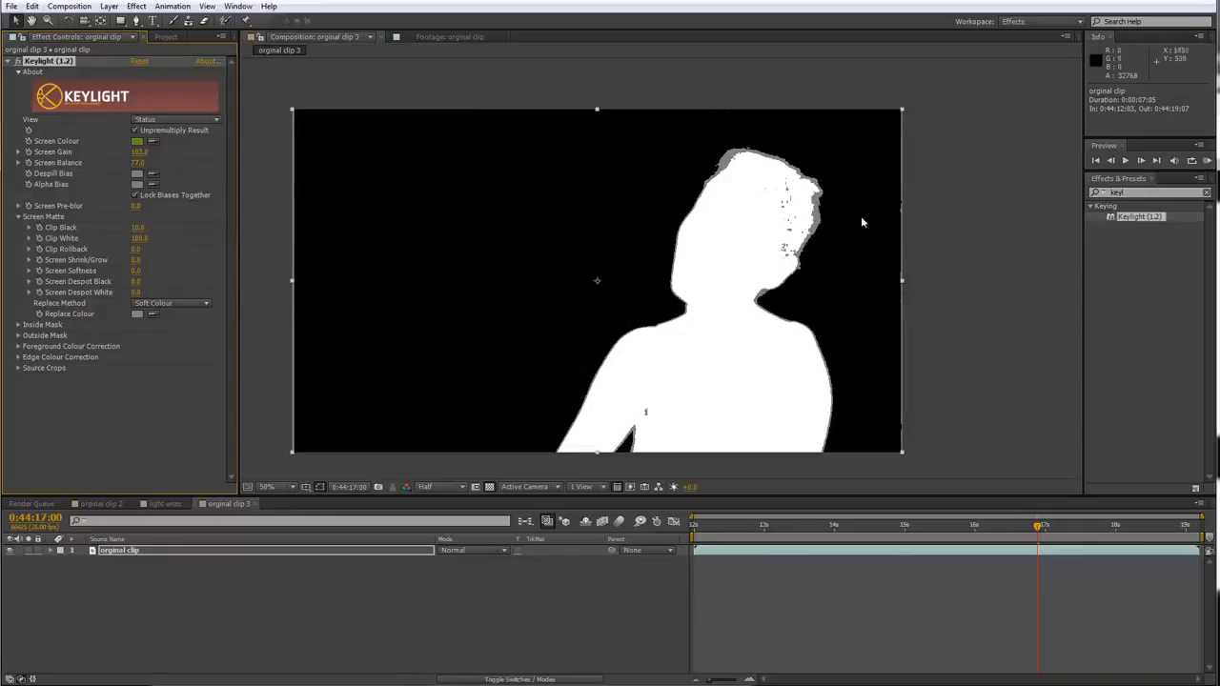
- Set Clip White to 80 and check the woman's head in the Status matte
{"action": "scroll", "coordinate": [862, 222], "scroll_direction": "up", "scroll_amount": 2}
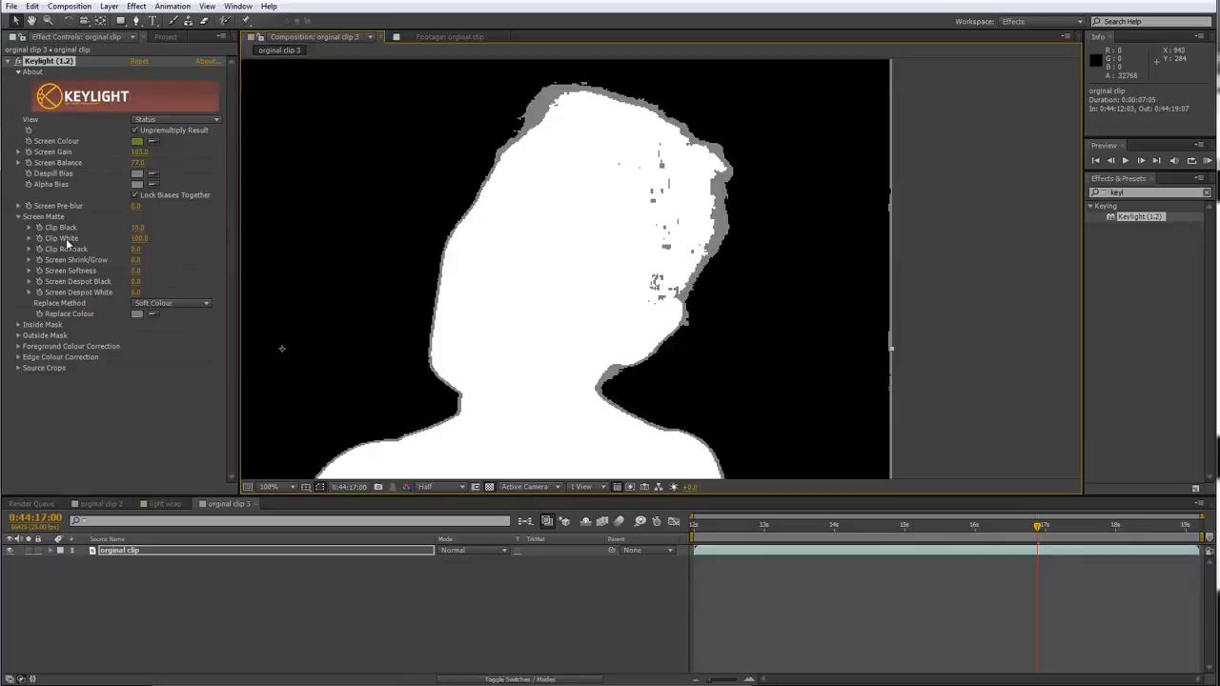
{"action": "left_click", "coordinate": [139, 239]}
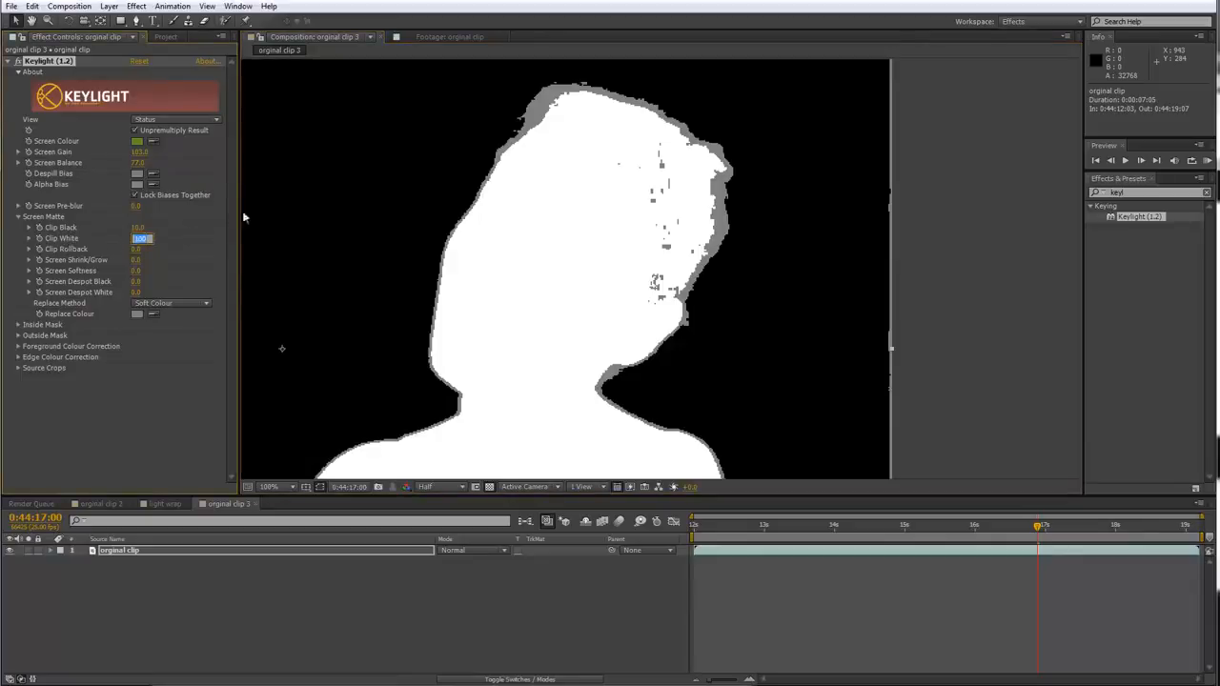
{"action": "type", "text": "80"}
{"action": "key", "text": "Return"}
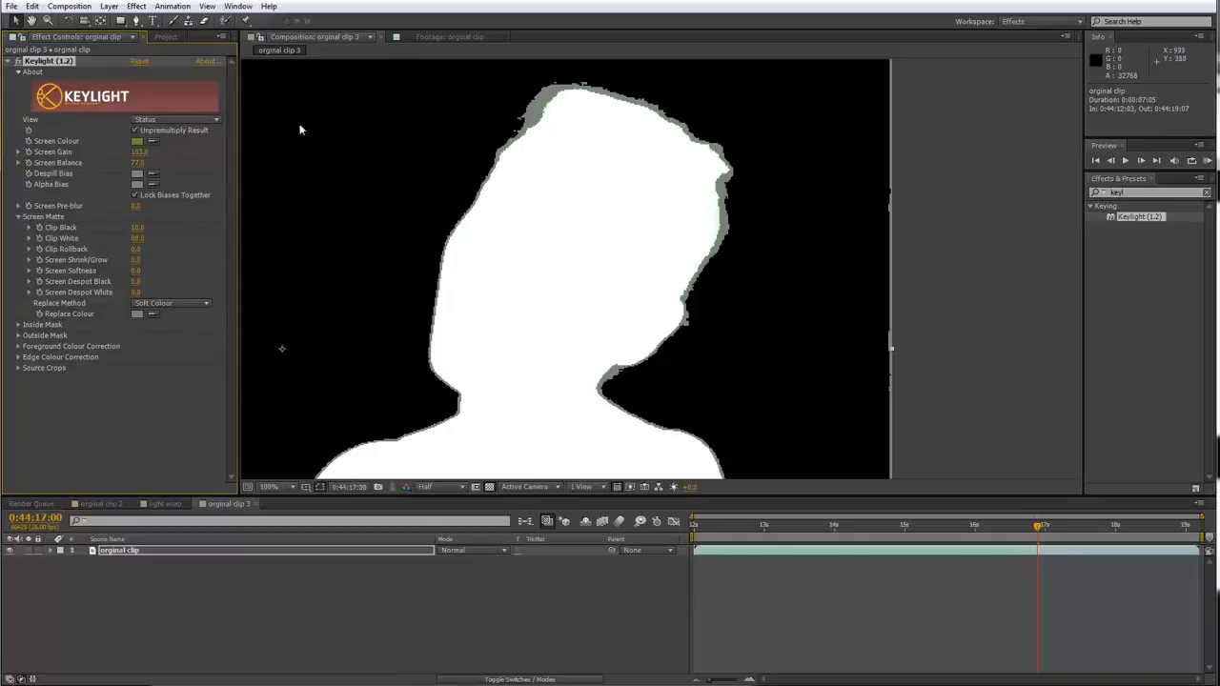
{"action": "left_click_drag", "start_coordinate": [510, 199], "coordinate": [490, 199]}
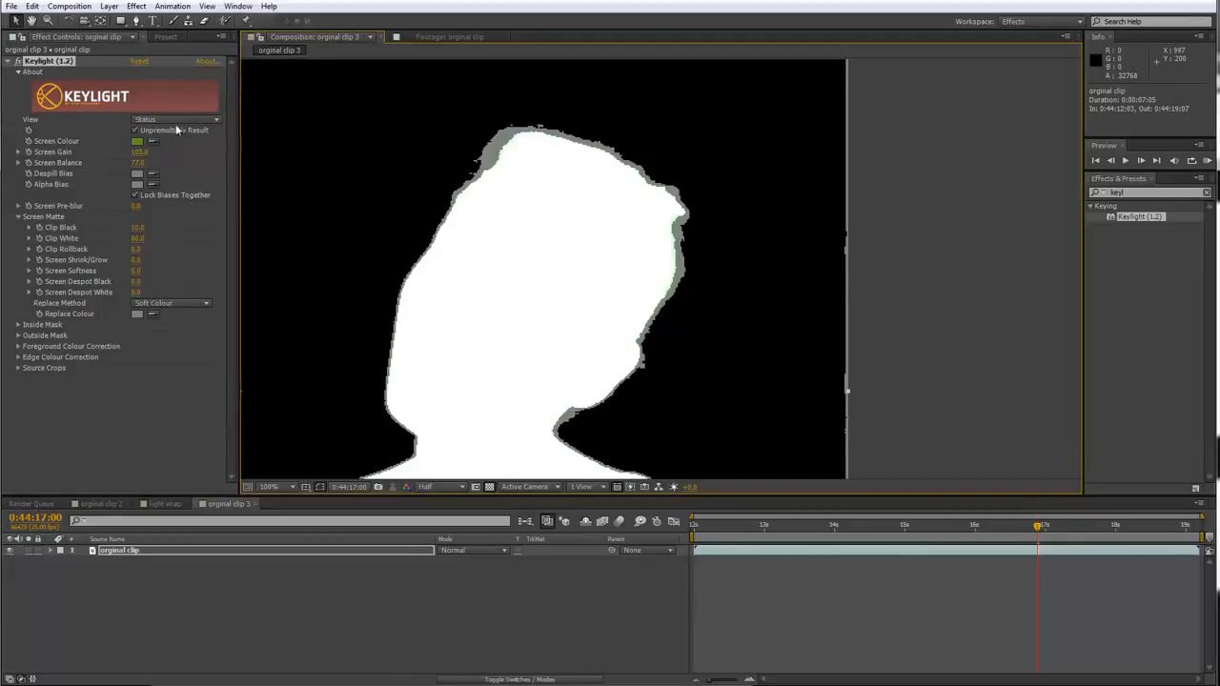
- Compare Keylight's Source view with its Status matte around the woman's hairline
{"action": "left_click", "coordinate": [175, 119]}
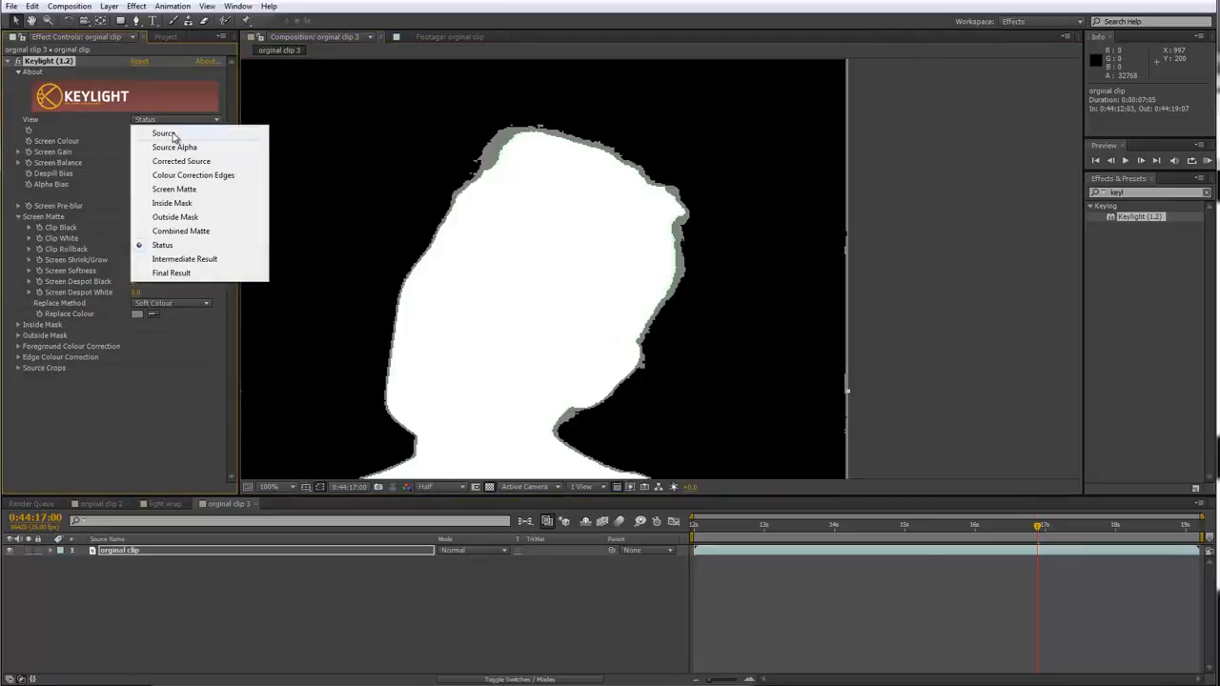
{"action": "left_click", "coordinate": [163, 134]}
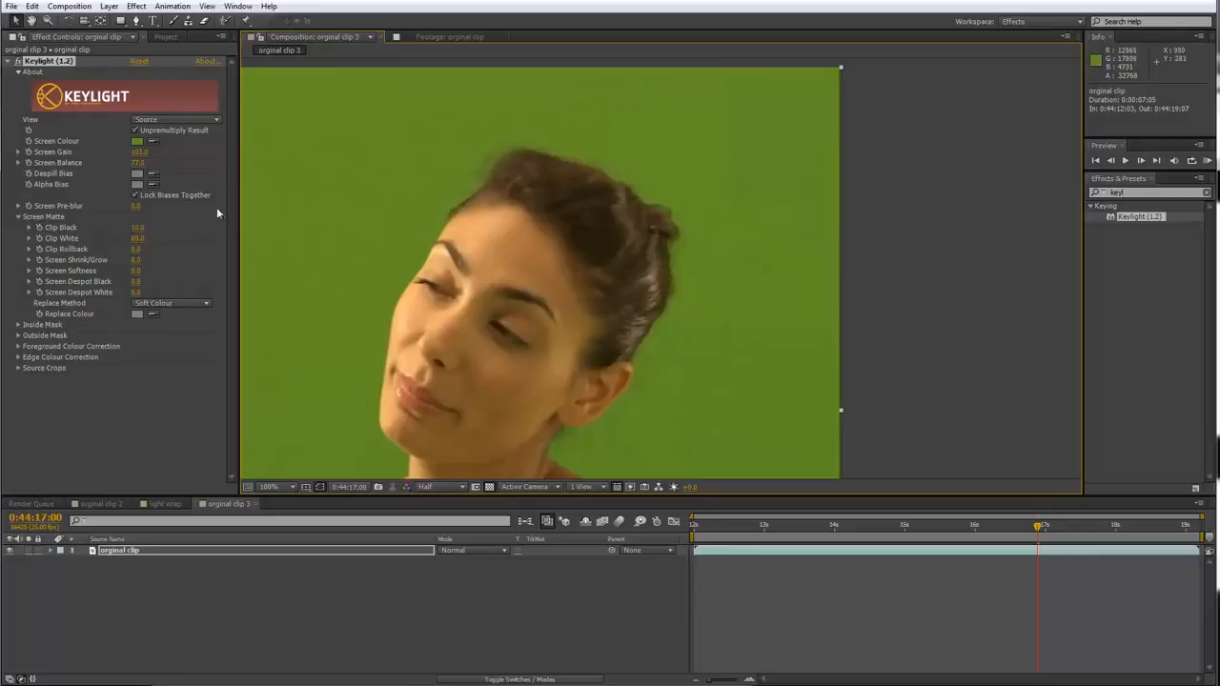
{"action": "left_click", "coordinate": [181, 119]}
{"action": "left_click", "coordinate": [195, 245]}
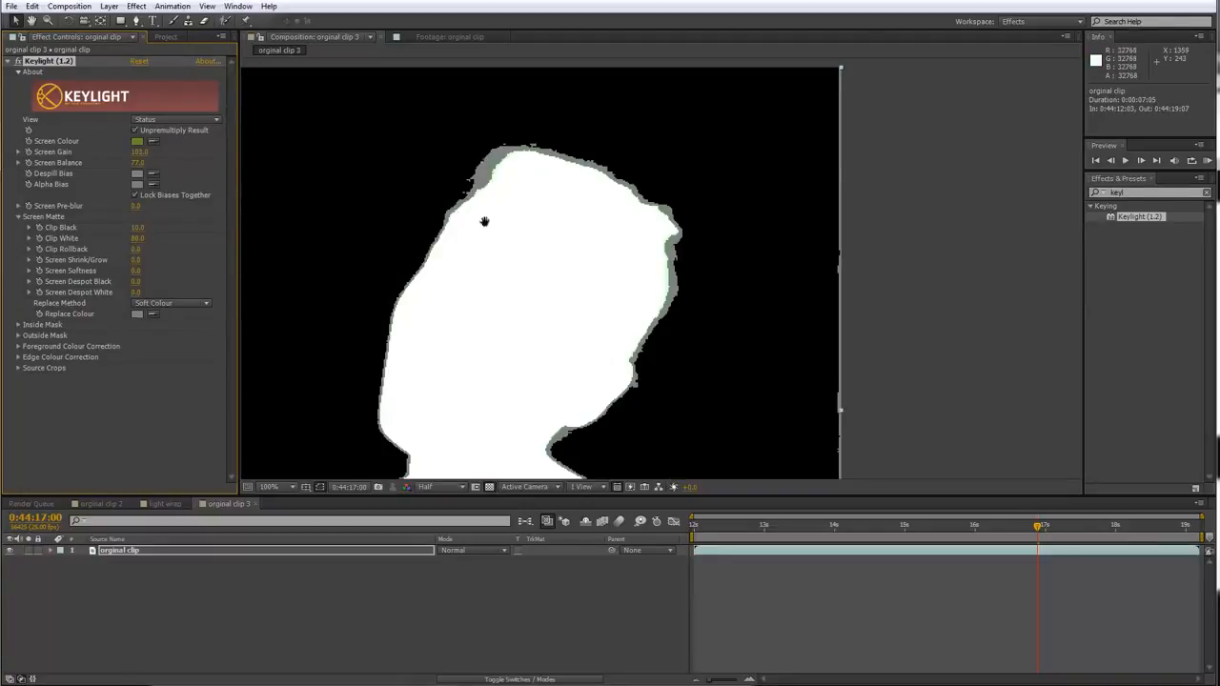
{"action": "left_click_drag", "start_coordinate": [485, 223], "coordinate": [494, 168]}
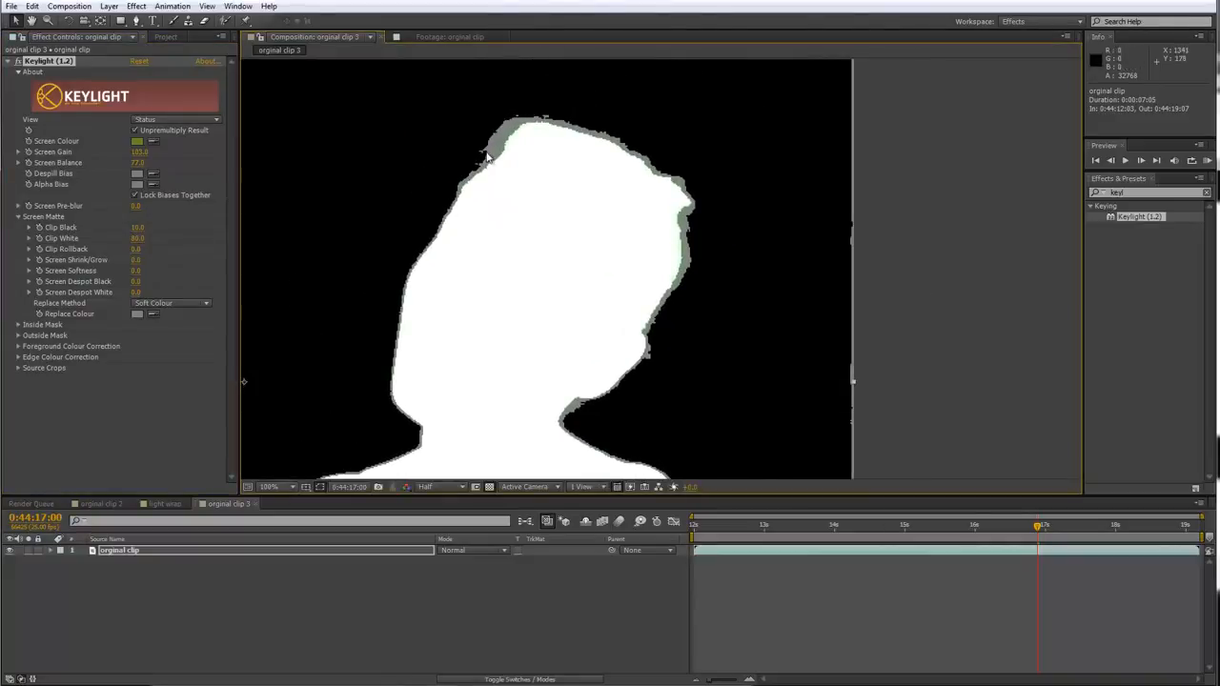
- Check the hair once more in the Source view, and set Keylight's view to Final Result
{"action": "left_click", "coordinate": [186, 120]}
{"action": "left_click", "coordinate": [164, 133]}
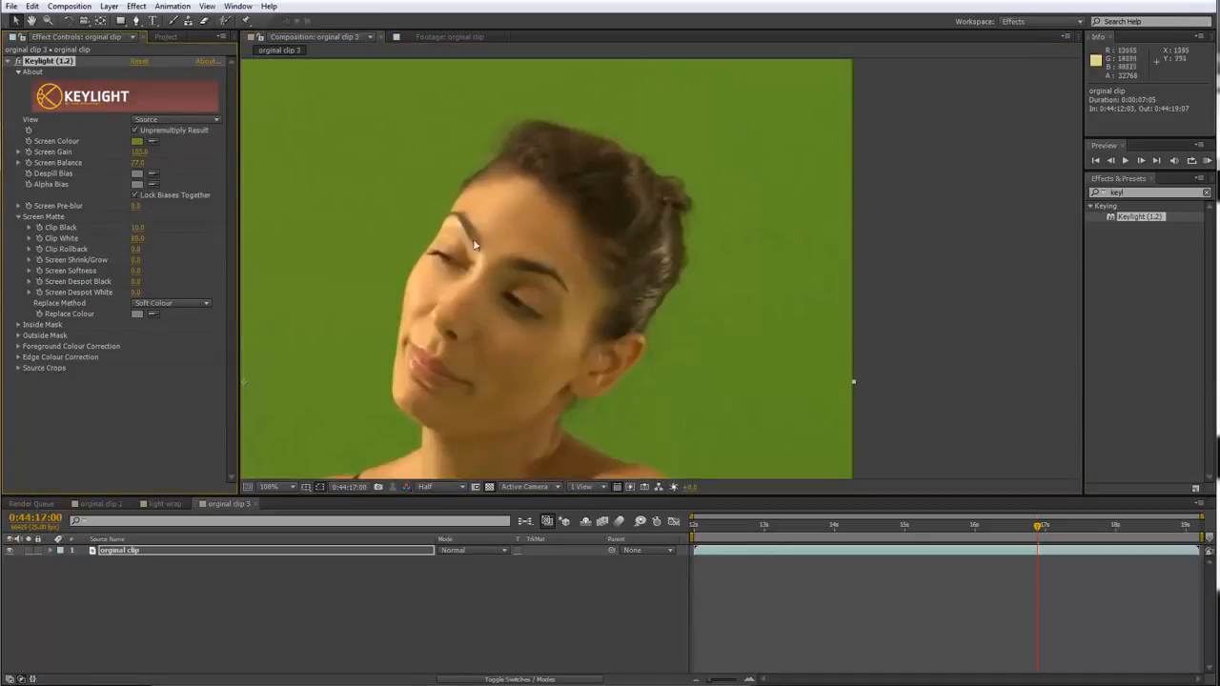
{"action": "scroll", "coordinate": [441, 217], "scroll_direction": "down", "scroll_amount": 2}
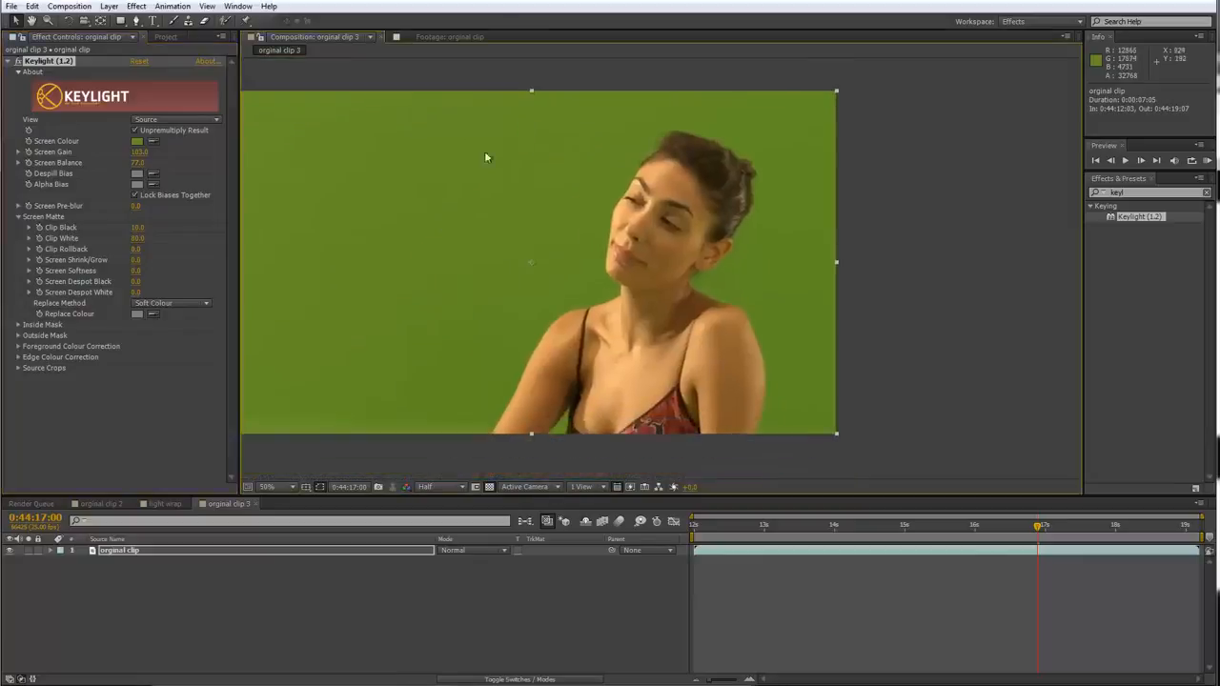
{"action": "left_click", "coordinate": [160, 119]}
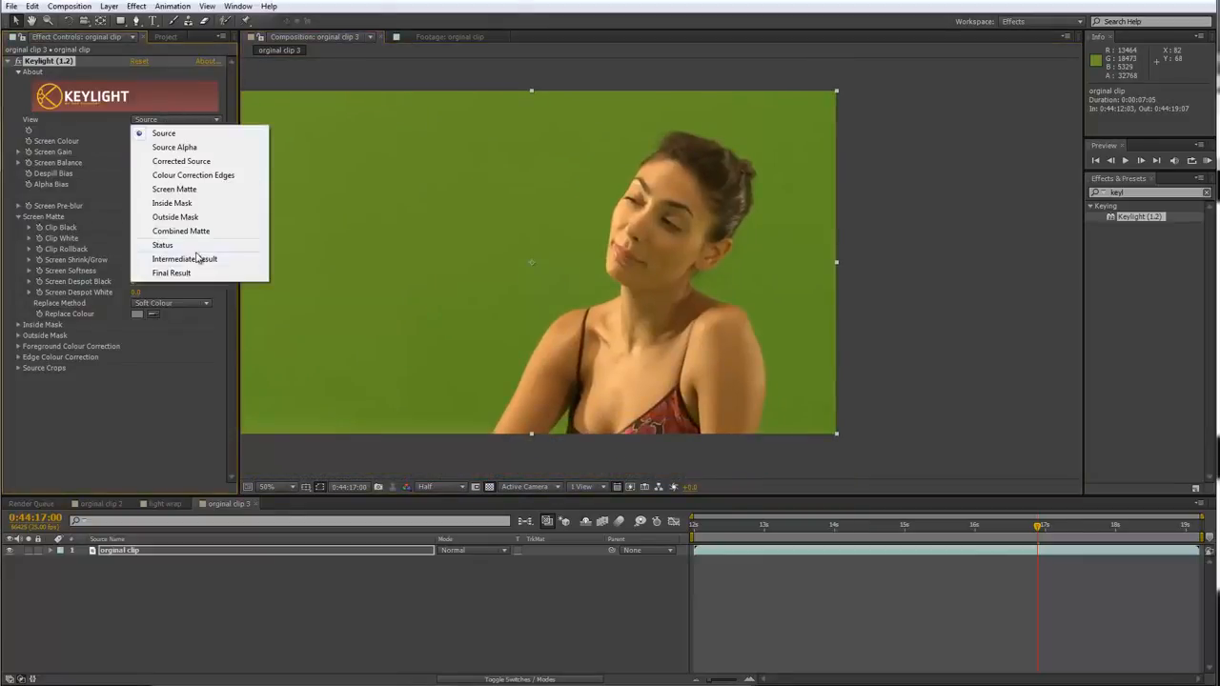
{"action": "left_click", "coordinate": [171, 272]}
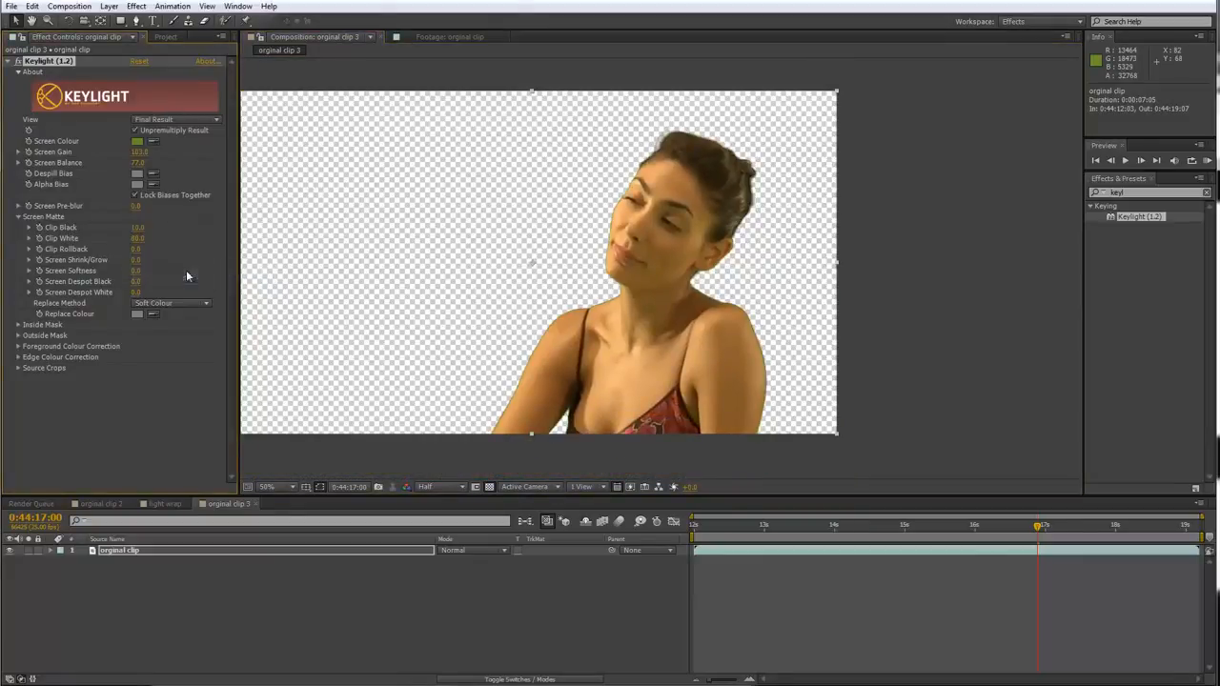
{"action": "right_click", "coordinate": [152, 583]}
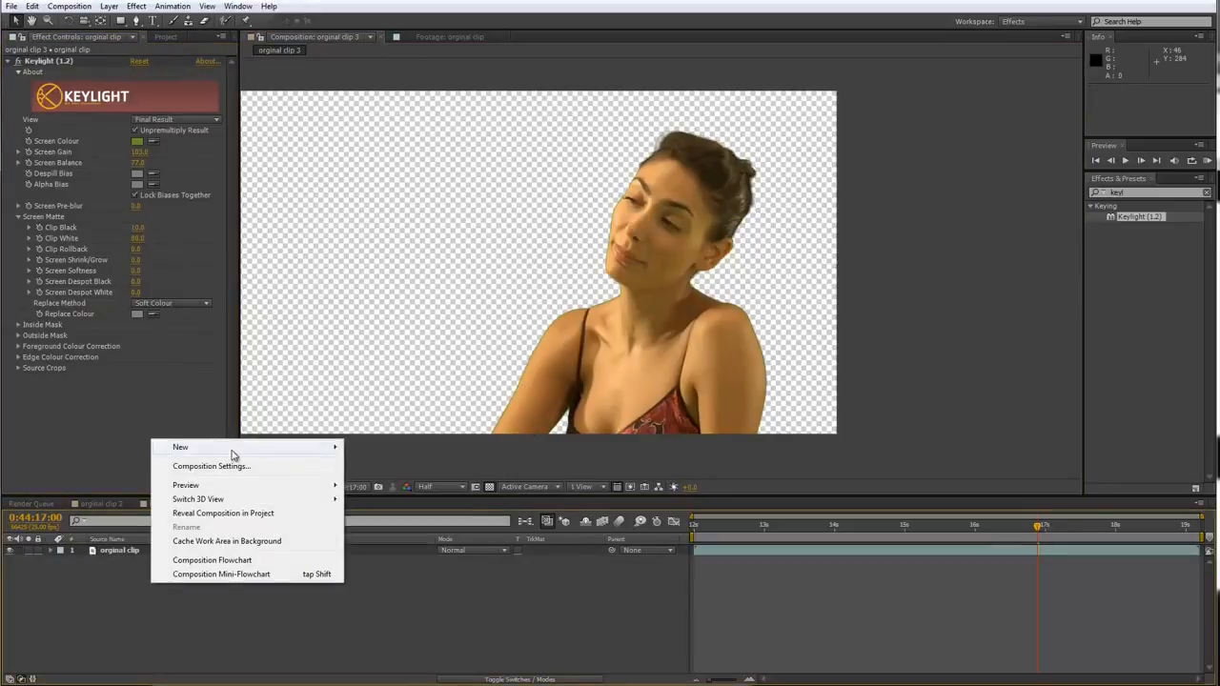
{"action": "mouse_move", "coordinate": [286, 447]}
{"action": "left_click", "coordinate": [376, 462]}
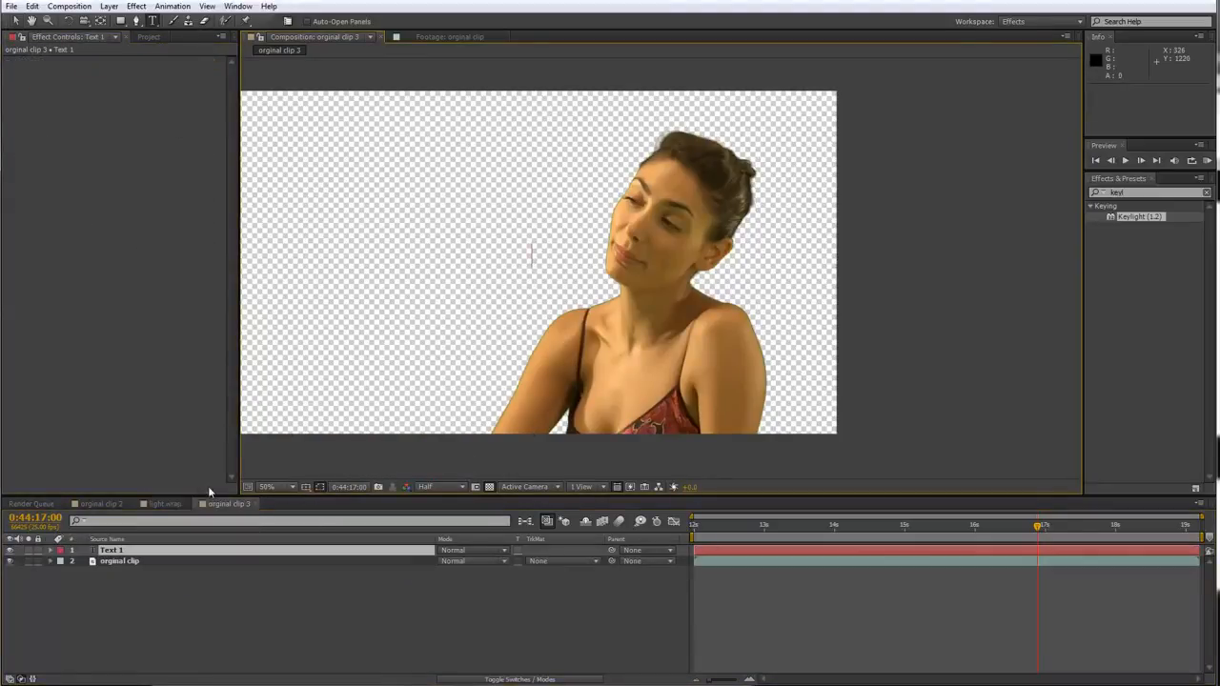
- Copy the bottom bg Comp 1 layer from the orginal clip 2 composition and place it beneath orginal clip in orginal clip 3
{"action": "left_click", "coordinate": [155, 504]}
{"action": "left_click", "coordinate": [110, 504]}
{"action": "key", "text": "ctrl+c"}
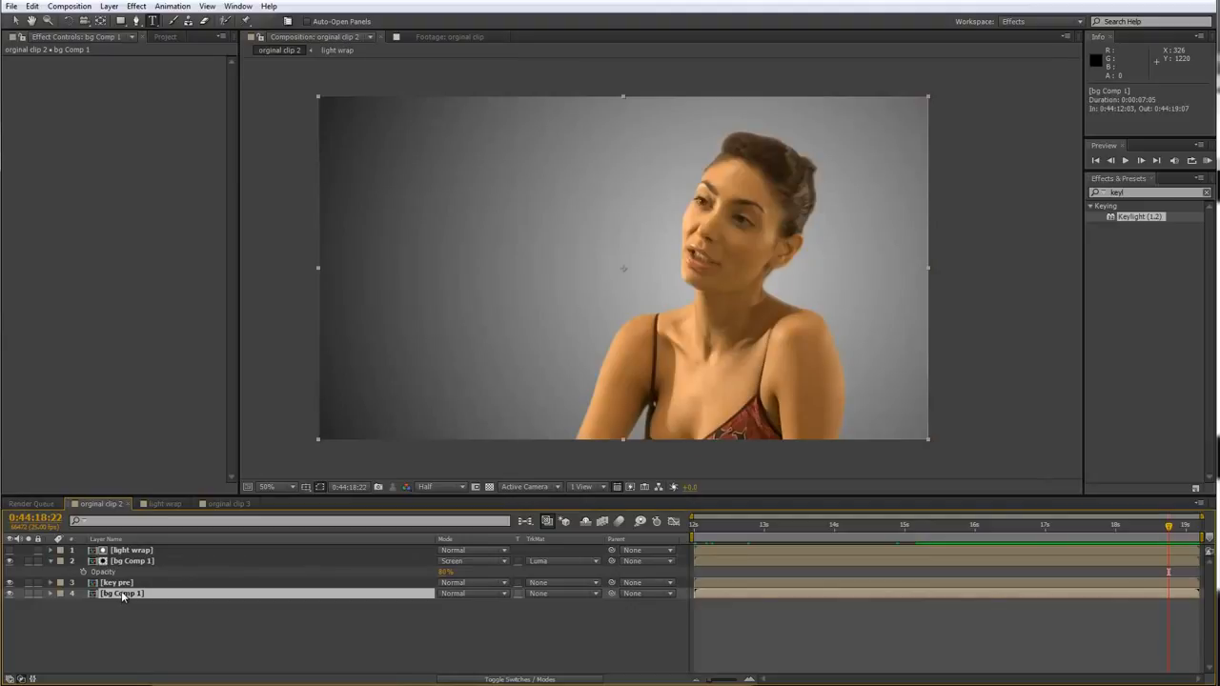
{"action": "left_click", "coordinate": [229, 504]}
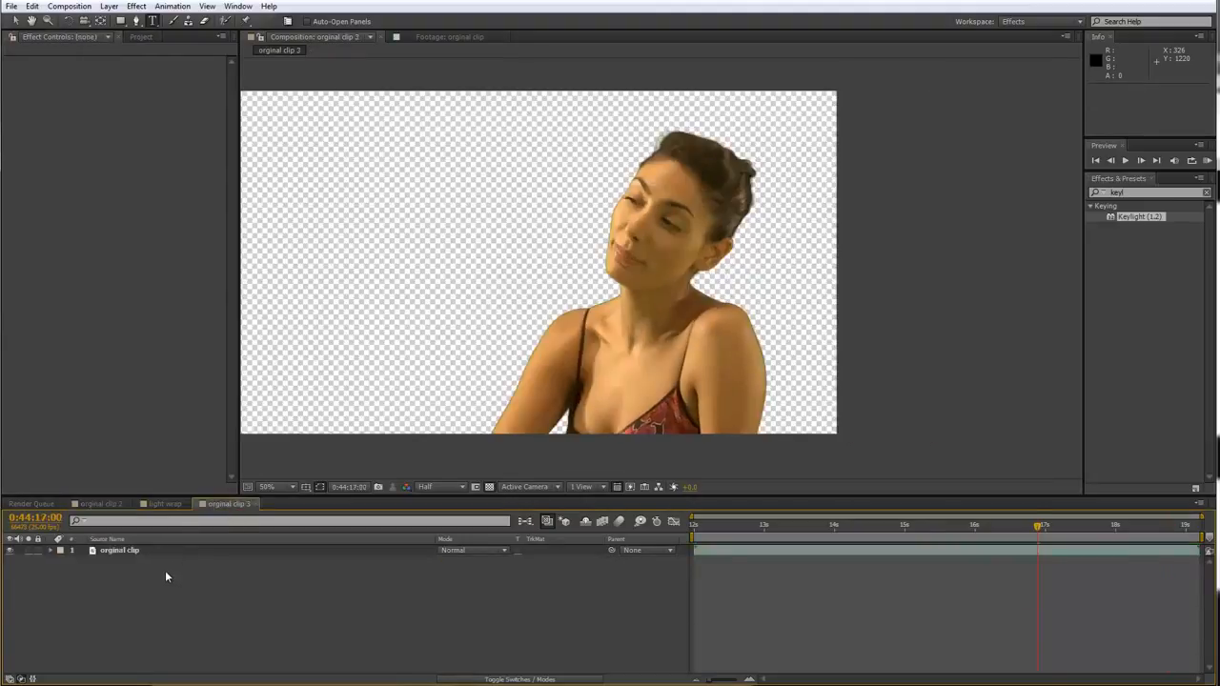
{"action": "key", "text": "ctrl+v"}
{"action": "left_click_drag", "start_coordinate": [129, 553], "coordinate": [130, 568]}
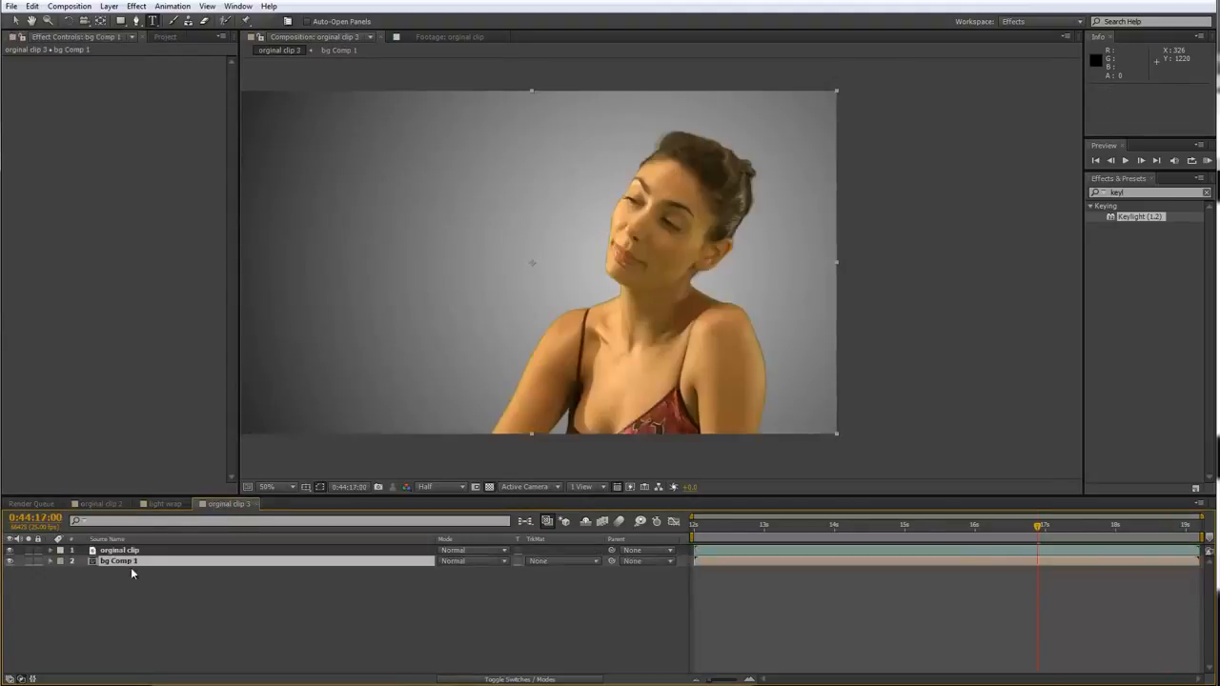
- Open bg Comp 1 to view its Ramp effect, and return to the orginal clip 3 composition
{"action": "double_click", "coordinate": [129, 563]}
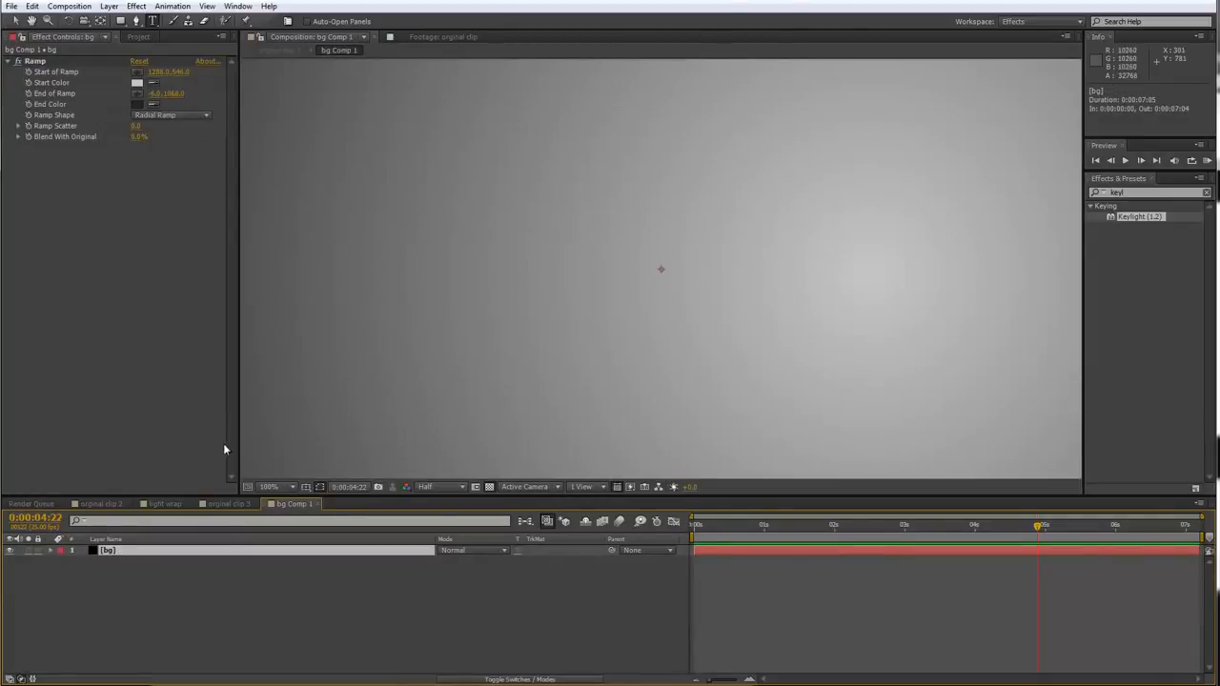
{"action": "left_click", "coordinate": [227, 504]}
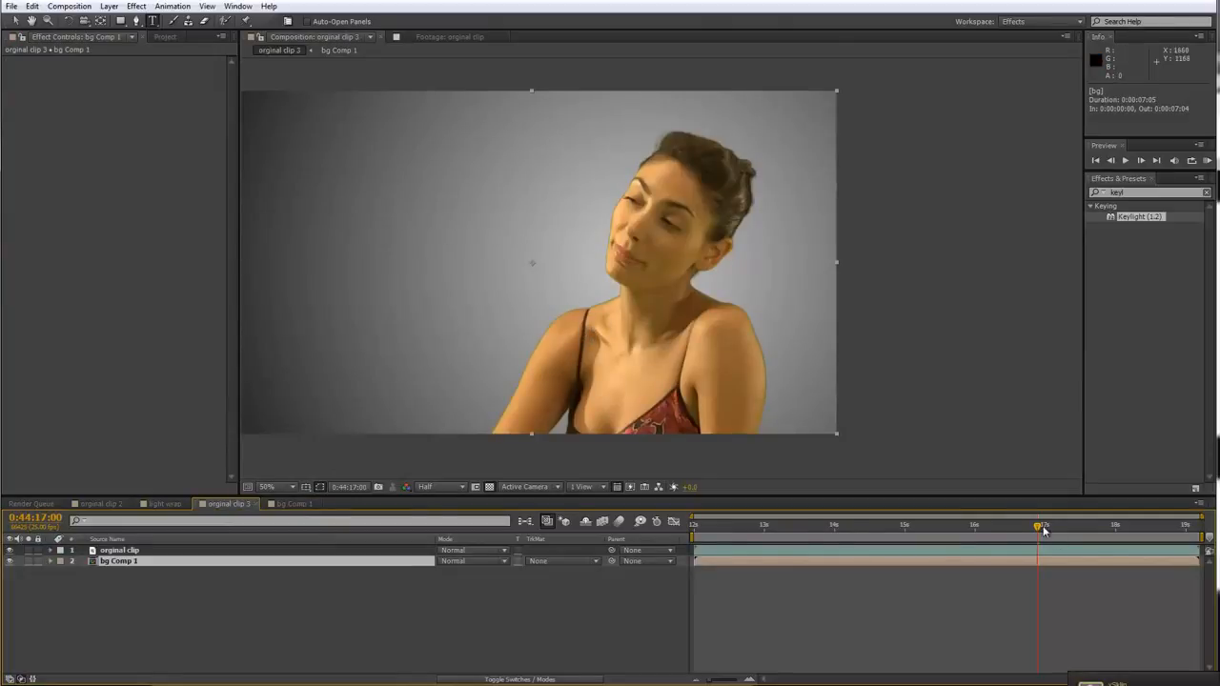
- Go to 0:44:17:02 and examine the keyed edges of the woman's face, neck and shoulders against the background
{"action": "mouse_move", "coordinate": [1041, 527]}
{"action": "left_mouse_down"}
{"action": "mouse_move", "coordinate": [738, 527]}
{"action": "mouse_move", "coordinate": [1043, 527]}
{"action": "left_mouse_up"}
{"action": "key", "text": "period"}
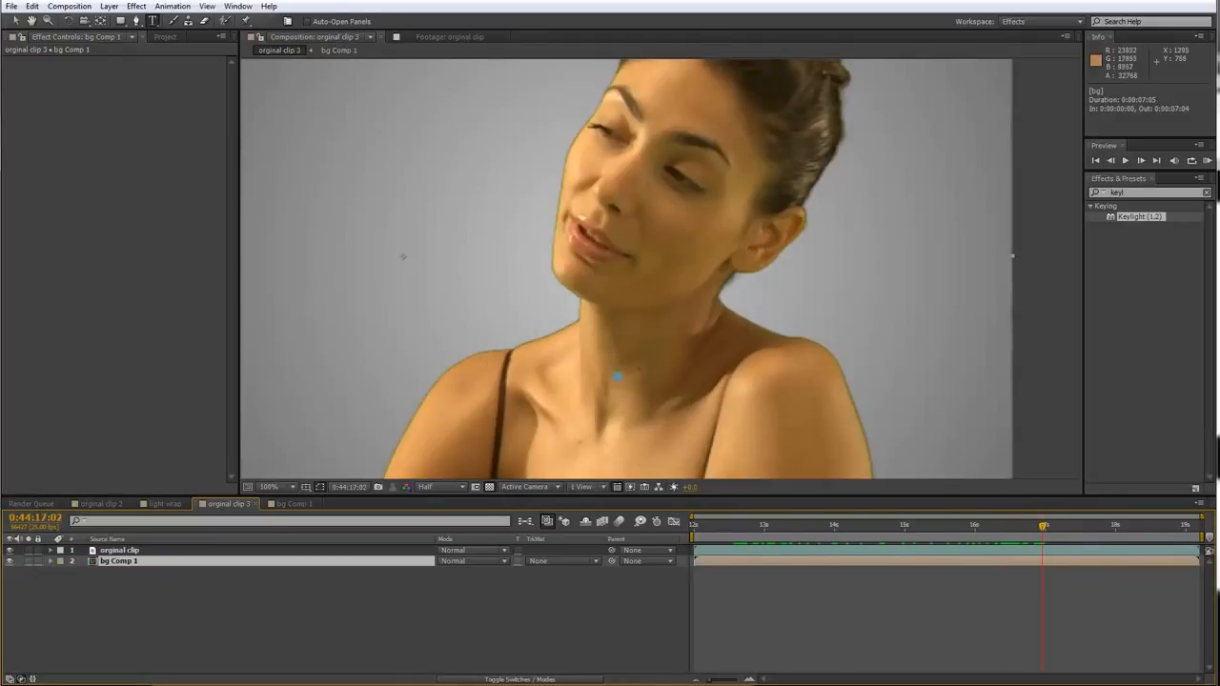
{"action": "left_click_drag", "start_coordinate": [615, 380], "coordinate": [653, 272]}
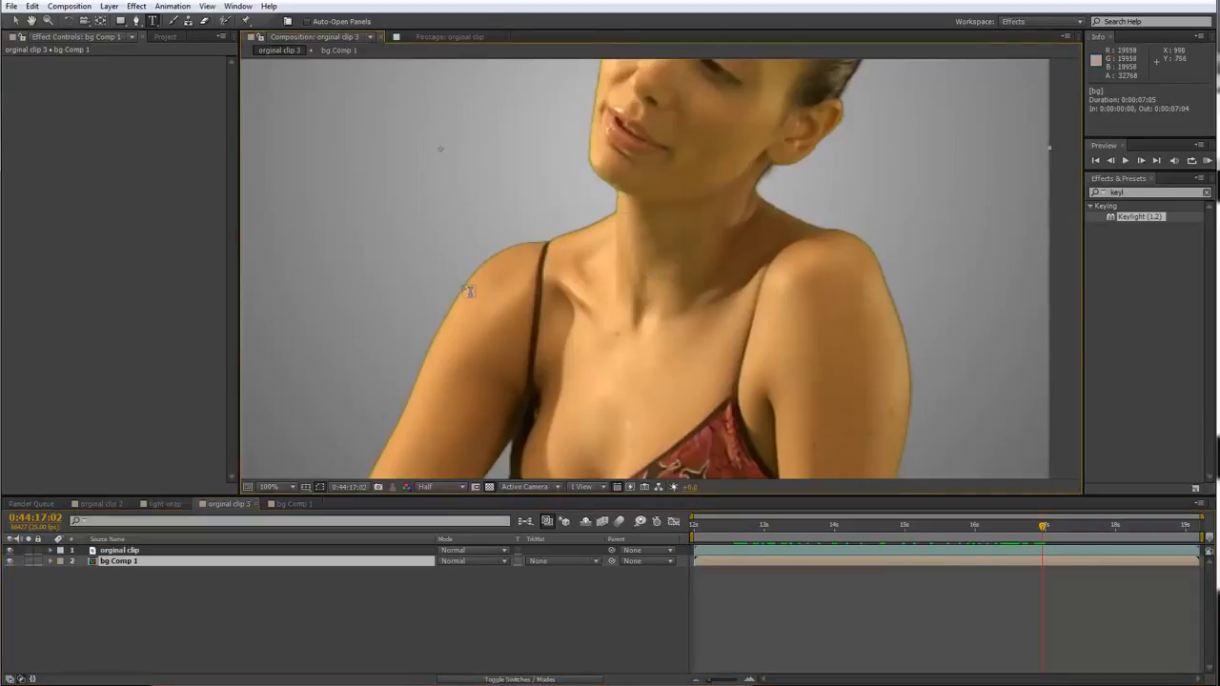
{"action": "left_click_drag", "start_coordinate": [609, 195], "coordinate": [519, 287]}
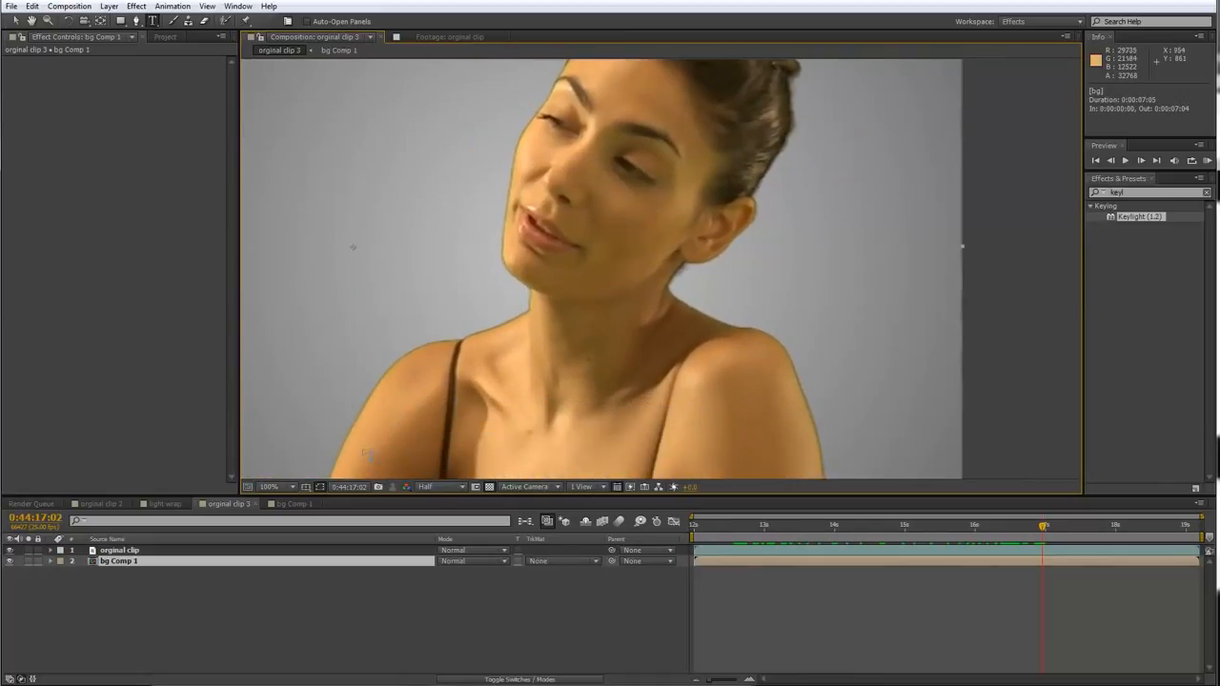
- Set Keylight's Screen Shrink/Grow to -1 on orginal clip and check the edges of the arms, shoulders and face
{"action": "left_click", "coordinate": [122, 551]}
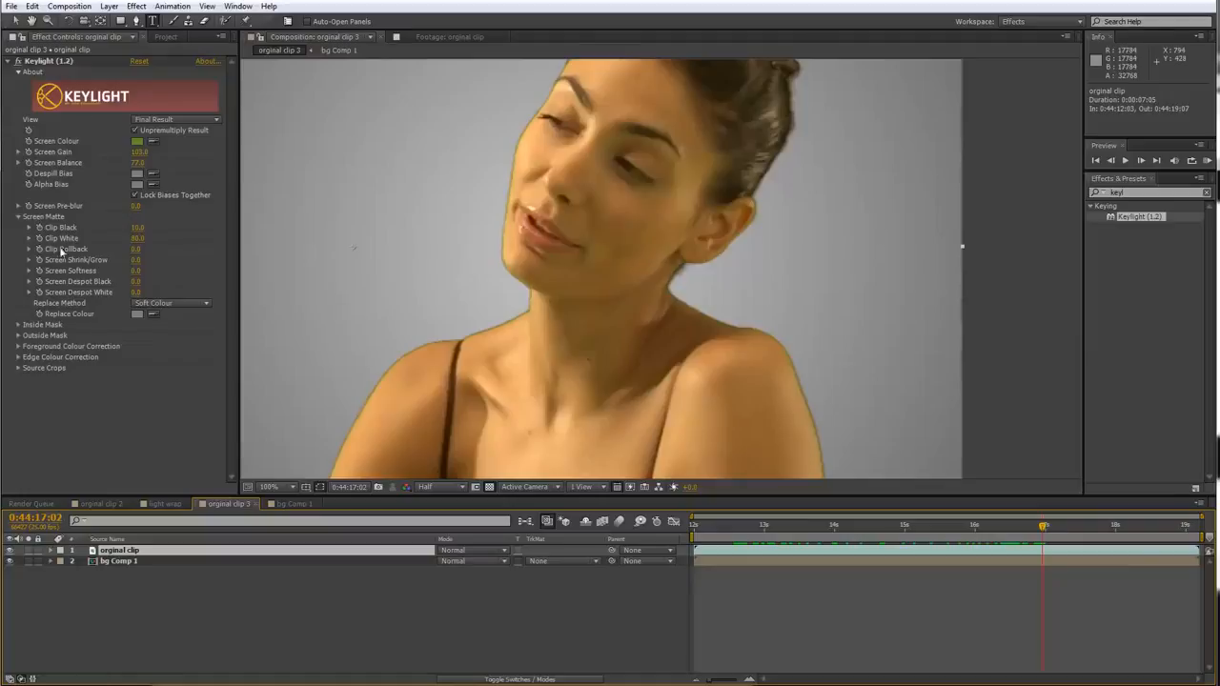
{"action": "left_click", "coordinate": [135, 261]}
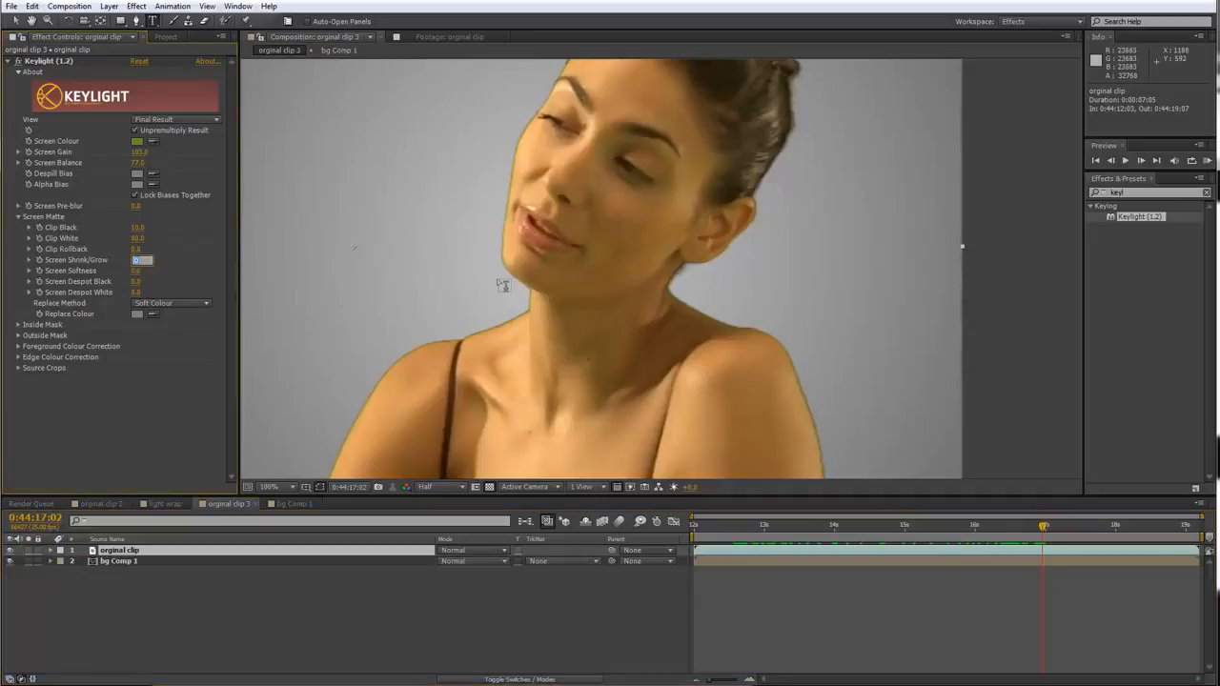
{"action": "type", "text": "-1"}
{"action": "key", "text": "Return"}
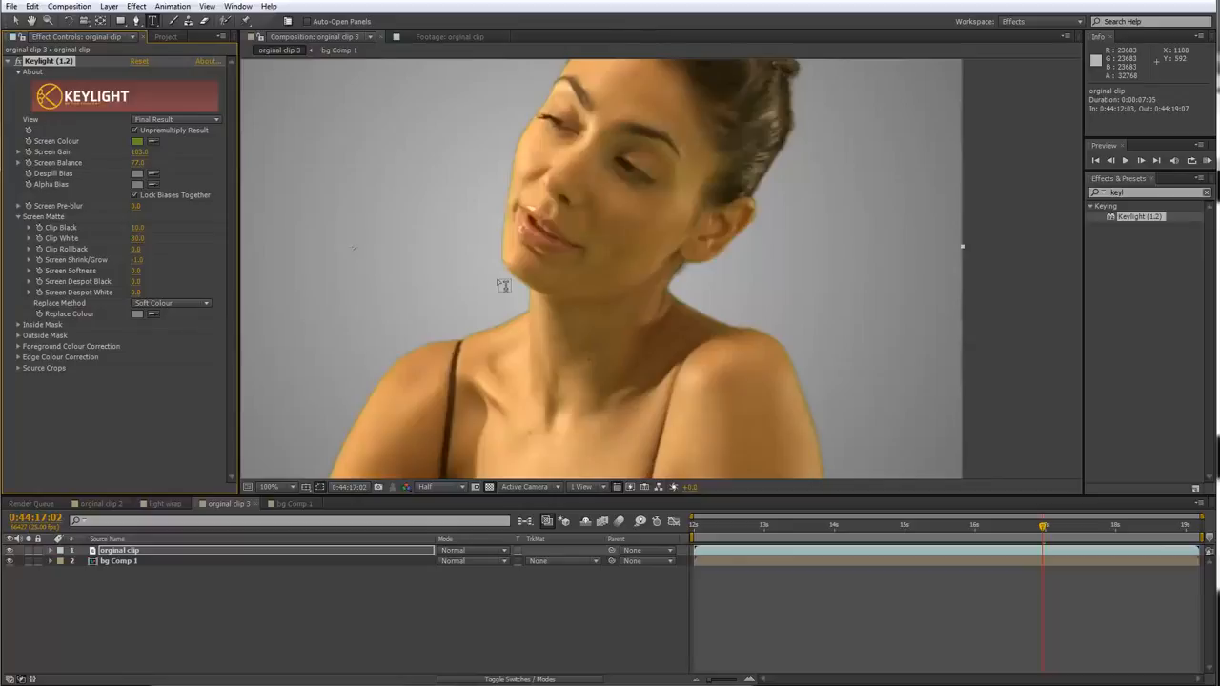
{"action": "left_click_drag", "start_coordinate": [506, 353], "coordinate": [525, 184]}
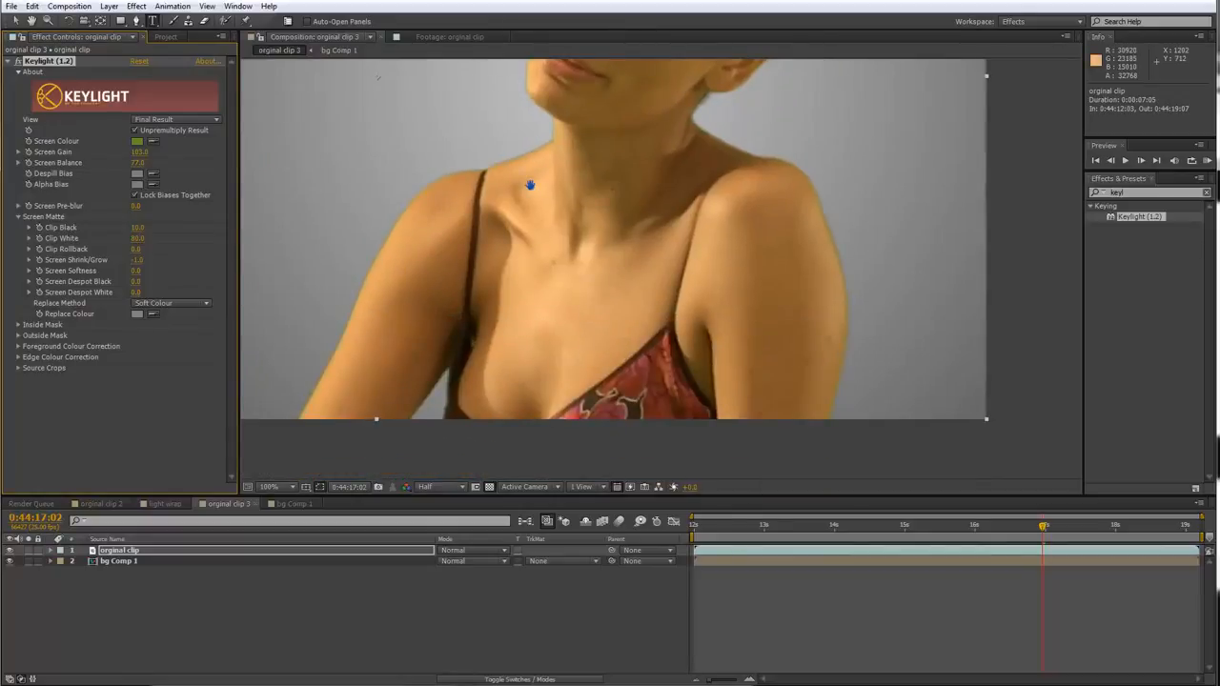
{"action": "left_click_drag", "start_coordinate": [505, 267], "coordinate": [467, 406]}
{"action": "mouse_move", "coordinate": [528, 297]}
{"action": "left_mouse_down"}
{"action": "mouse_move", "coordinate": [491, 352]}
{"action": "mouse_move", "coordinate": [511, 290]}
{"action": "left_mouse_up"}
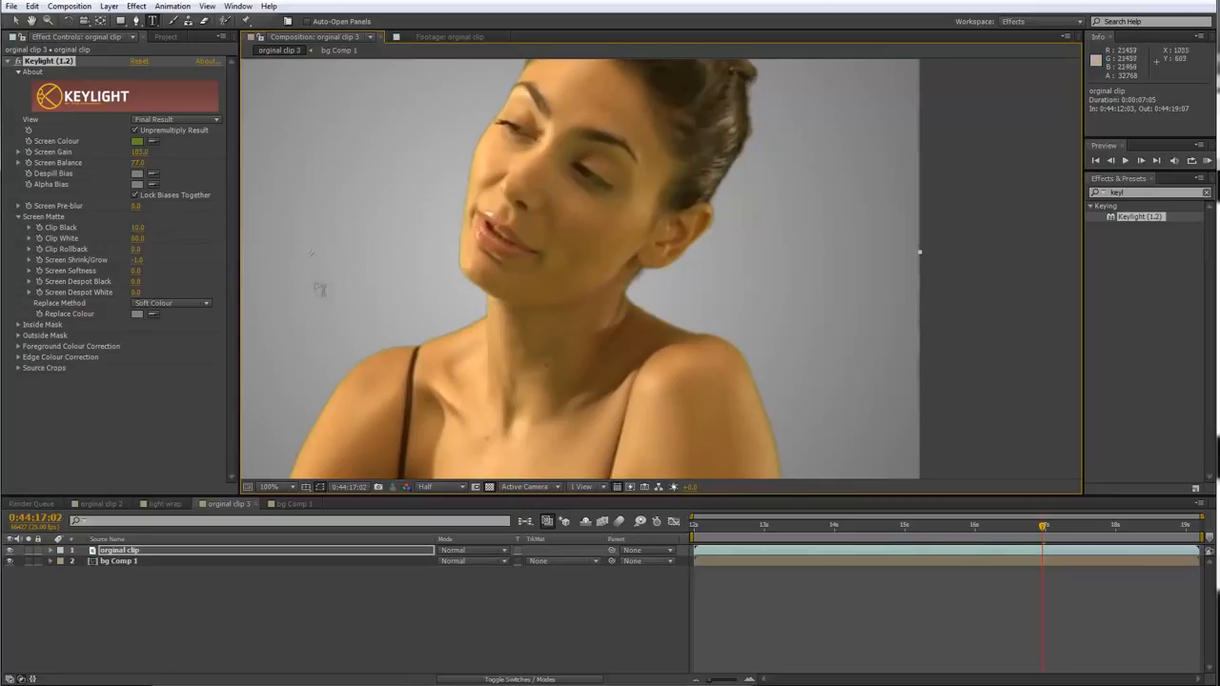
- Try a Screen Shrink/Grow of -5.4 to choke the matte further, and undo it
{"action": "left_click", "coordinate": [138, 260]}
{"action": "left_click", "coordinate": [160, 262]}
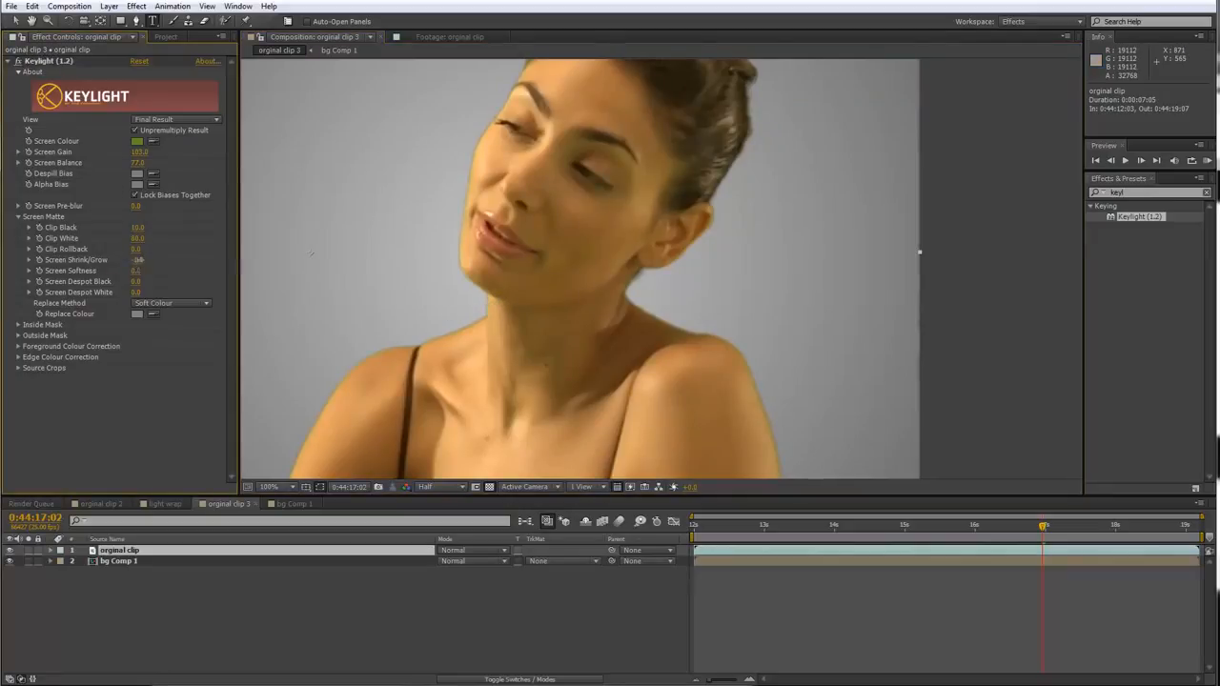
{"action": "left_click_drag", "start_coordinate": [138, 260], "coordinate": [112, 260]}
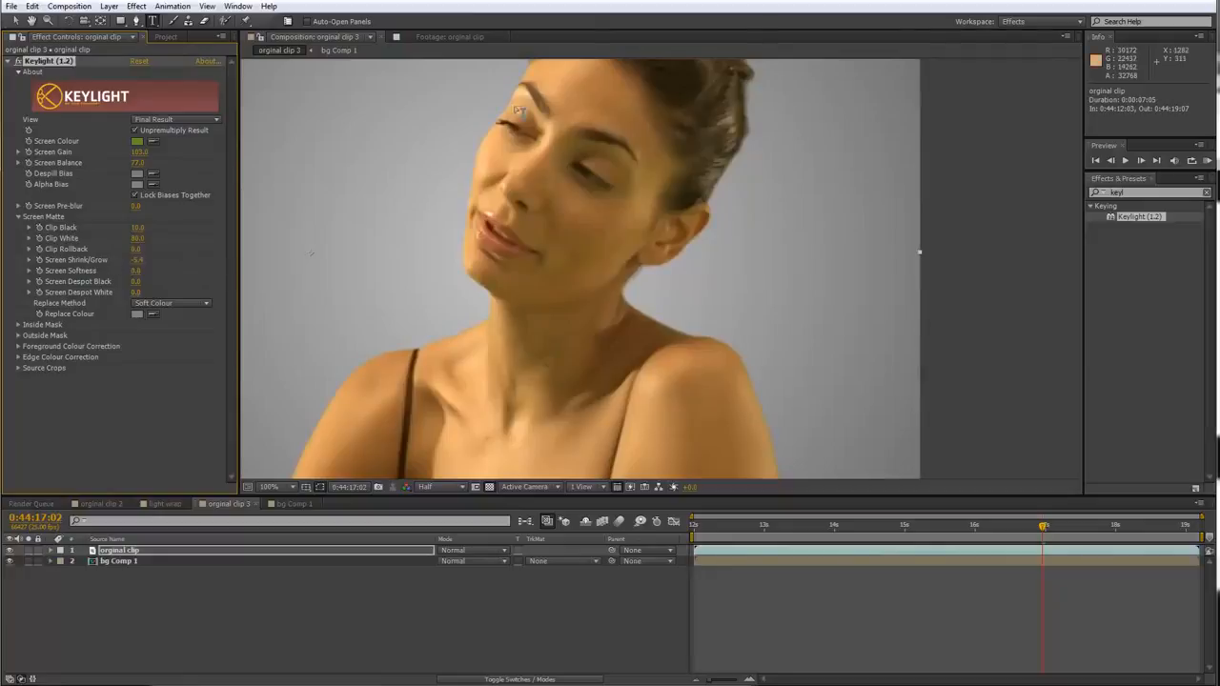
{"action": "key", "text": "ctrl+z"}
- Examine the woman's hair and face edges up close against the grey background
{"action": "left_click_drag", "start_coordinate": [513, 106], "coordinate": [381, 194]}
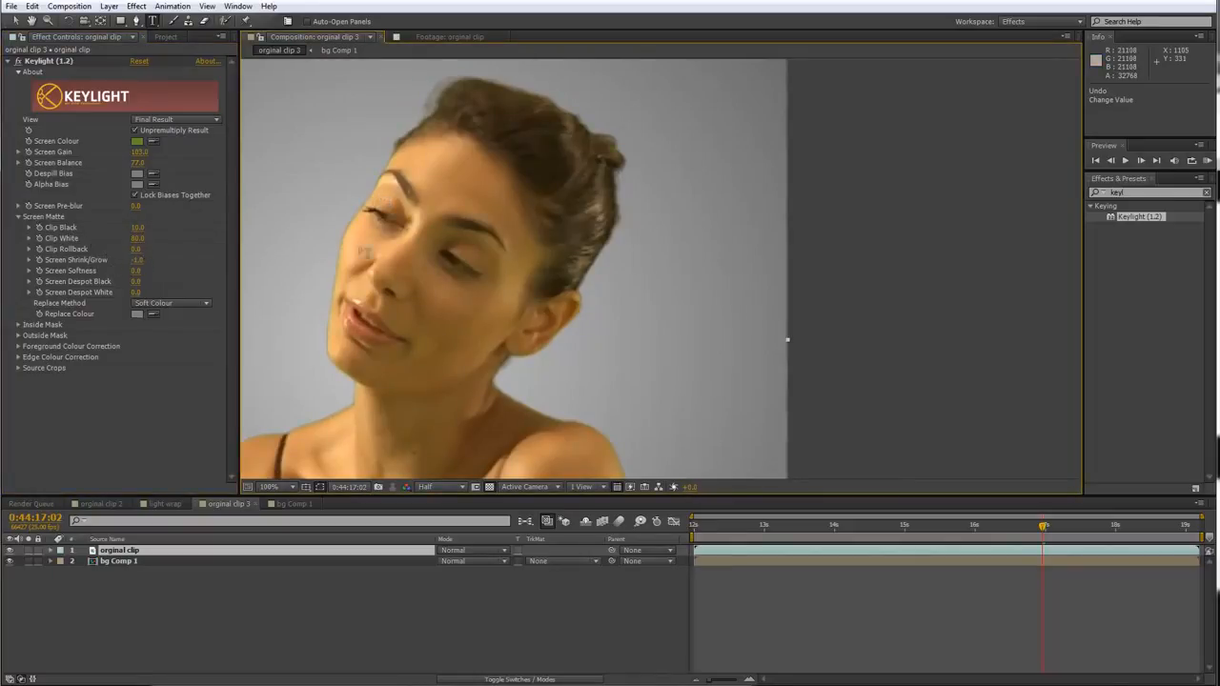
{"action": "left_click_drag", "start_coordinate": [387, 246], "coordinate": [530, 185]}
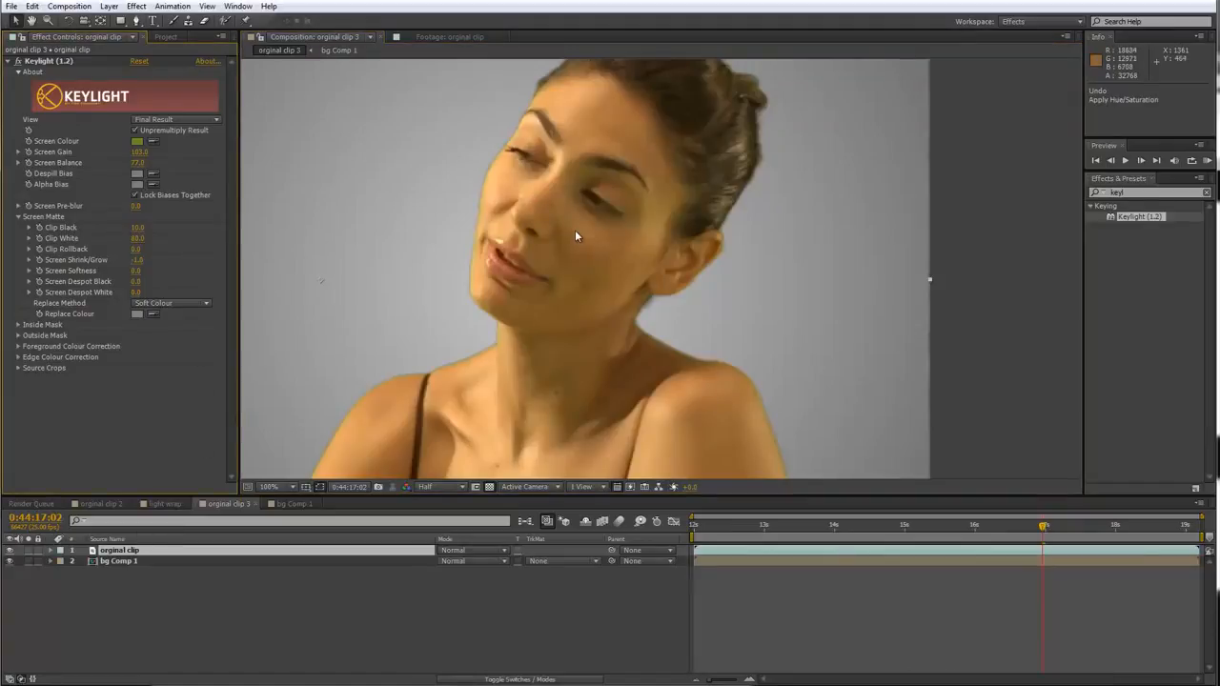
{"action": "left_click_drag", "start_coordinate": [544, 316], "coordinate": [534, 334]}
{"action": "scroll", "coordinate": [551, 302], "scroll_direction": "up", "scroll_amount": 3}
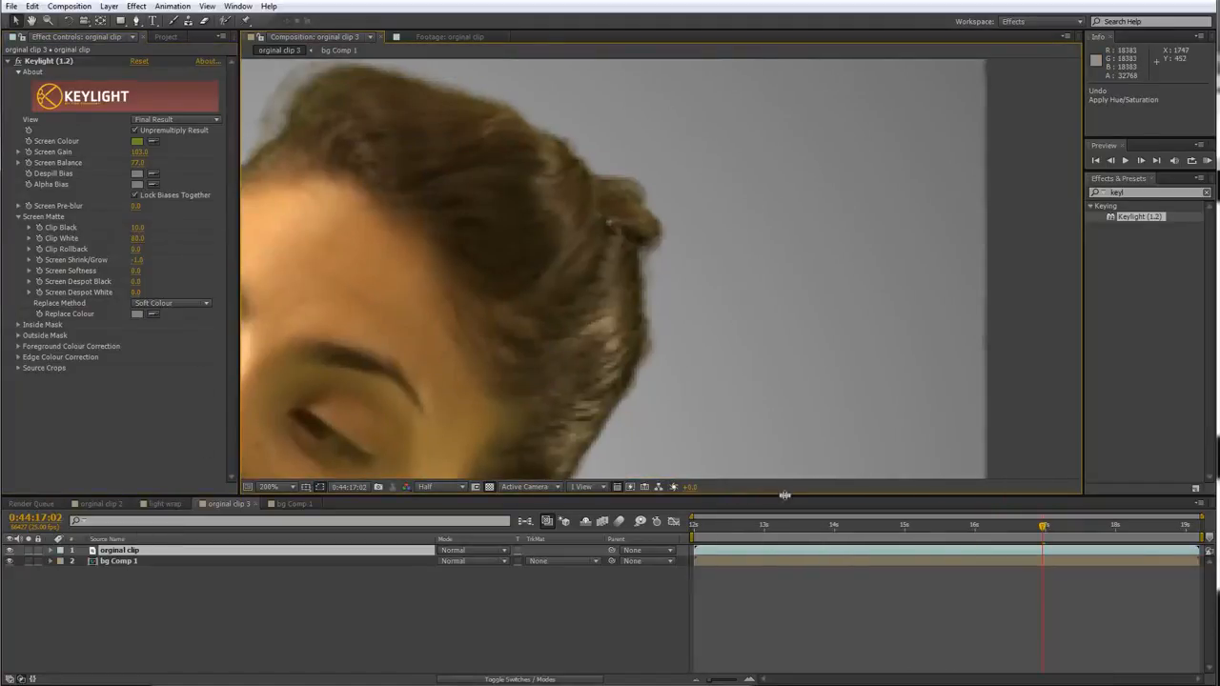
- Play the clip from about 0:44:13, stop at 0:44:13:16 and check the hair and face edges
{"action": "left_click", "coordinate": [775, 526]}
{"action": "key", "text": "space"}
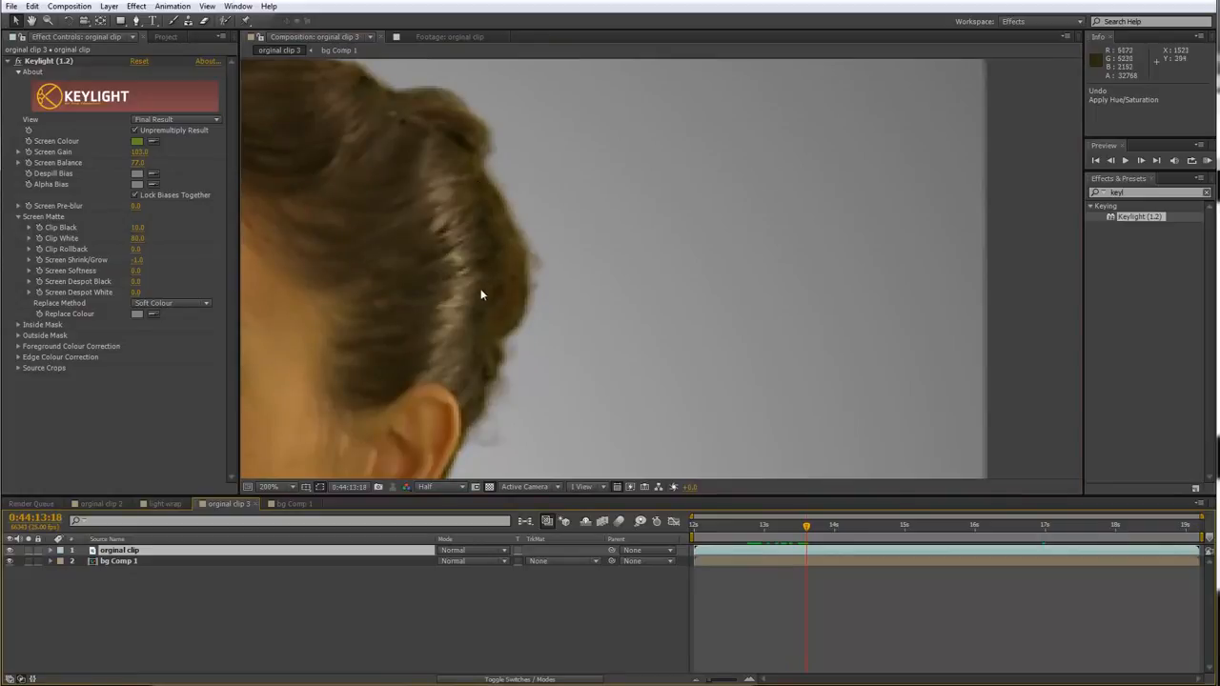
{"action": "left_click_drag", "start_coordinate": [763, 528], "coordinate": [802, 497]}
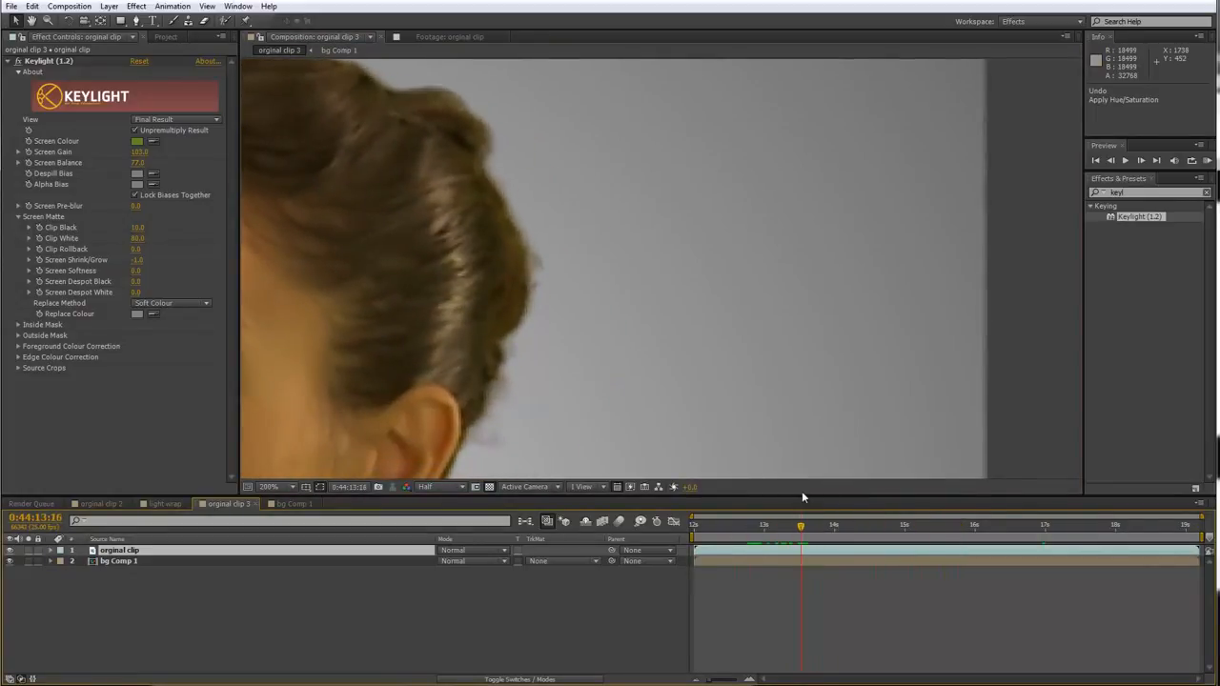
{"action": "scroll", "coordinate": [449, 327], "scroll_direction": "down", "scroll_amount": 2}
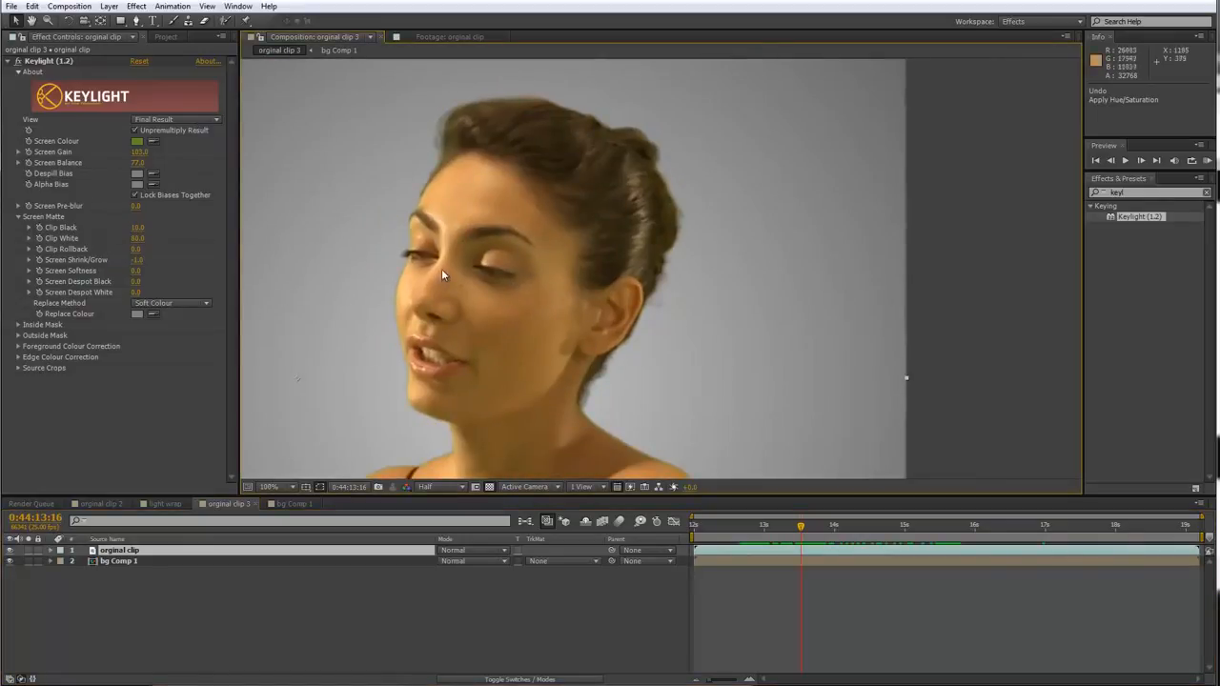
- Show Keylight's Intermediate Result and examine the edges of the woman's hair, face and shoulders
{"action": "left_click", "coordinate": [166, 120]}
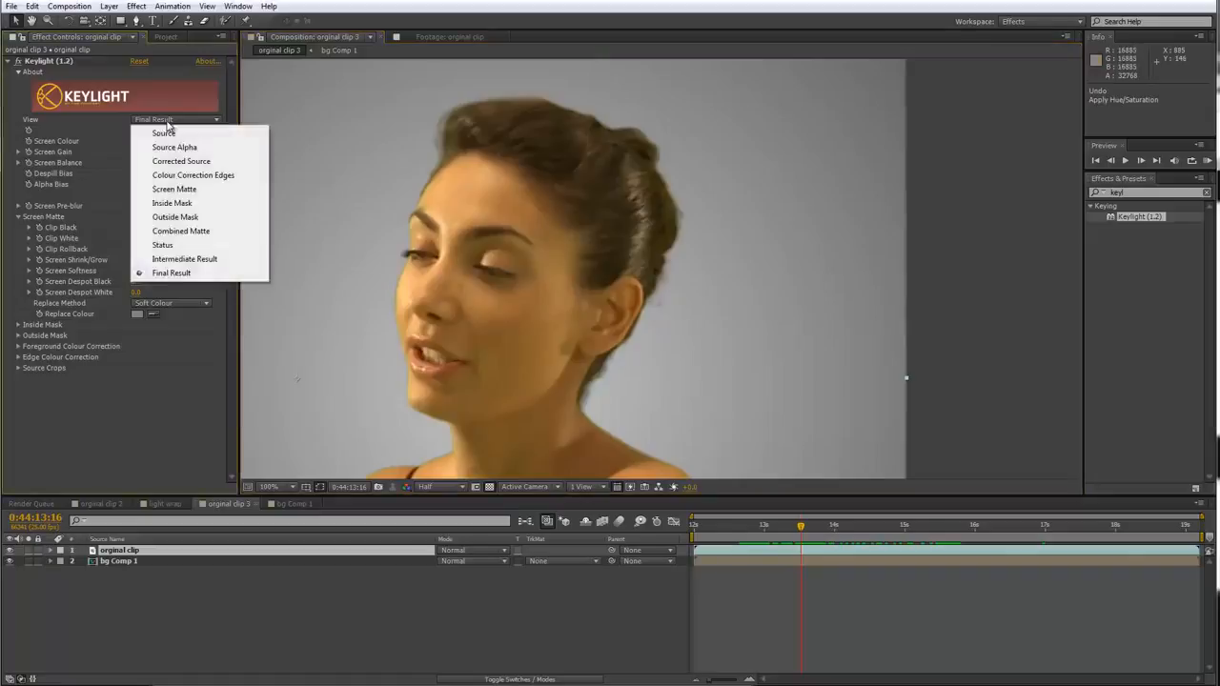
{"action": "left_click", "coordinate": [176, 259]}
{"action": "scroll", "coordinate": [600, 202], "scroll_direction": "up", "scroll_amount": 2}
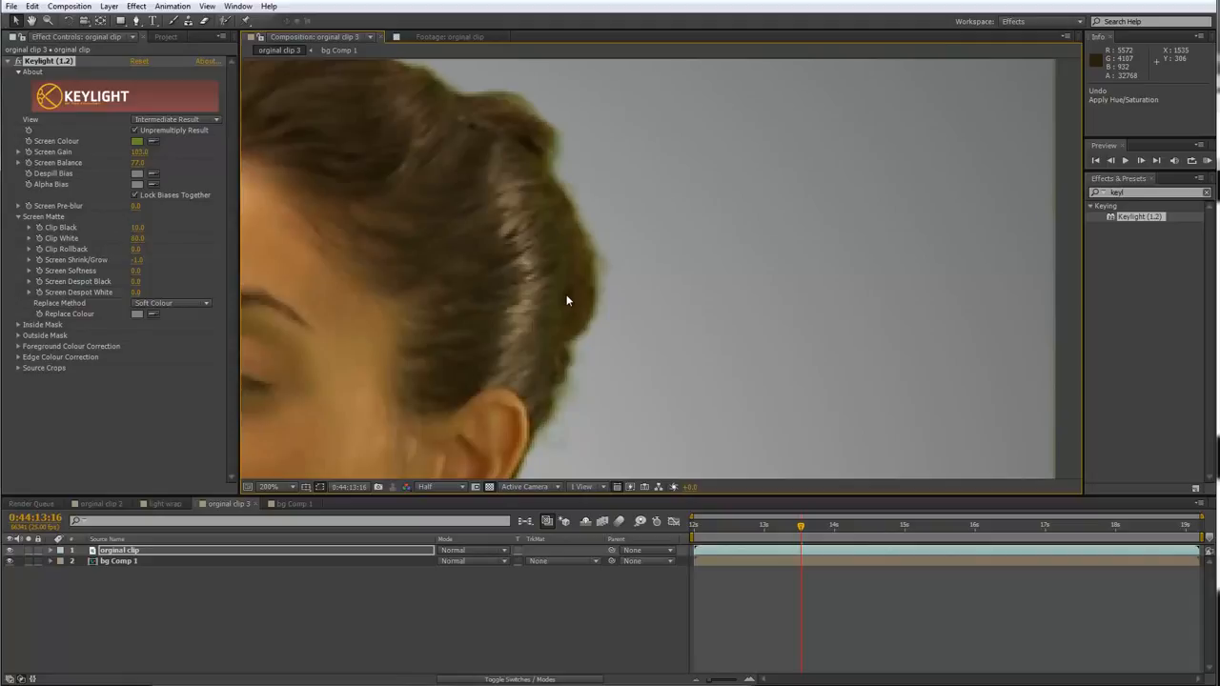
{"action": "scroll", "coordinate": [520, 290], "scroll_direction": "down", "scroll_amount": 2}
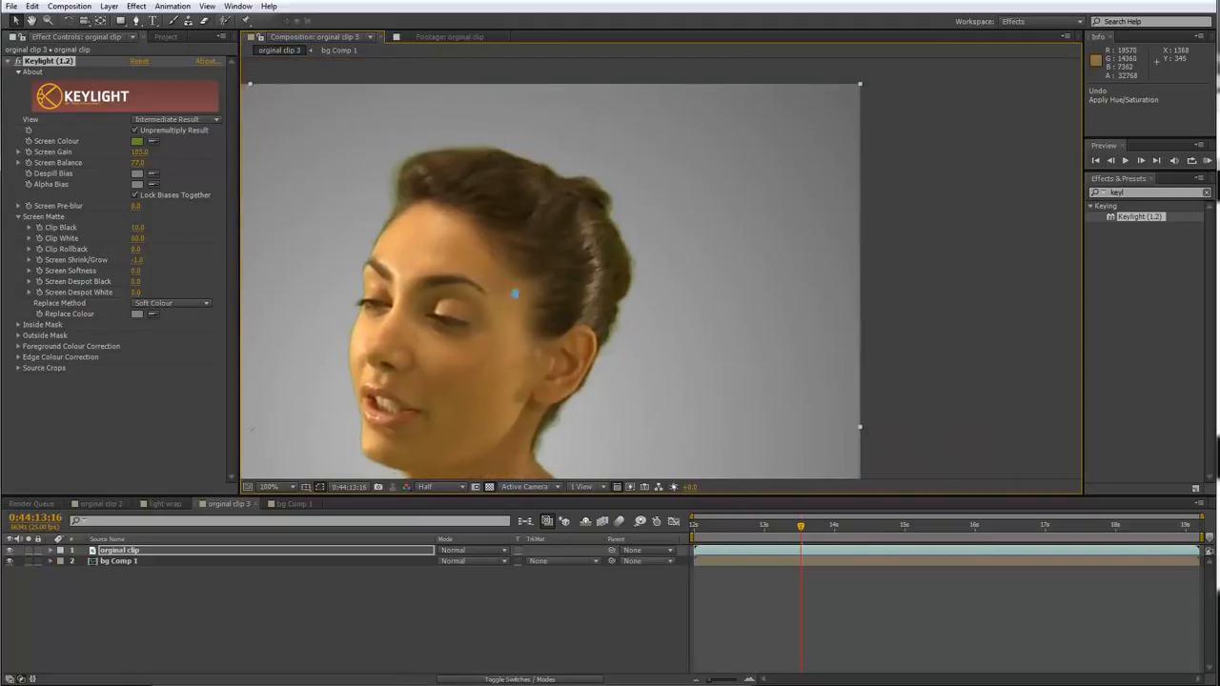
{"action": "left_click_drag", "start_coordinate": [520, 290], "coordinate": [544, 144]}
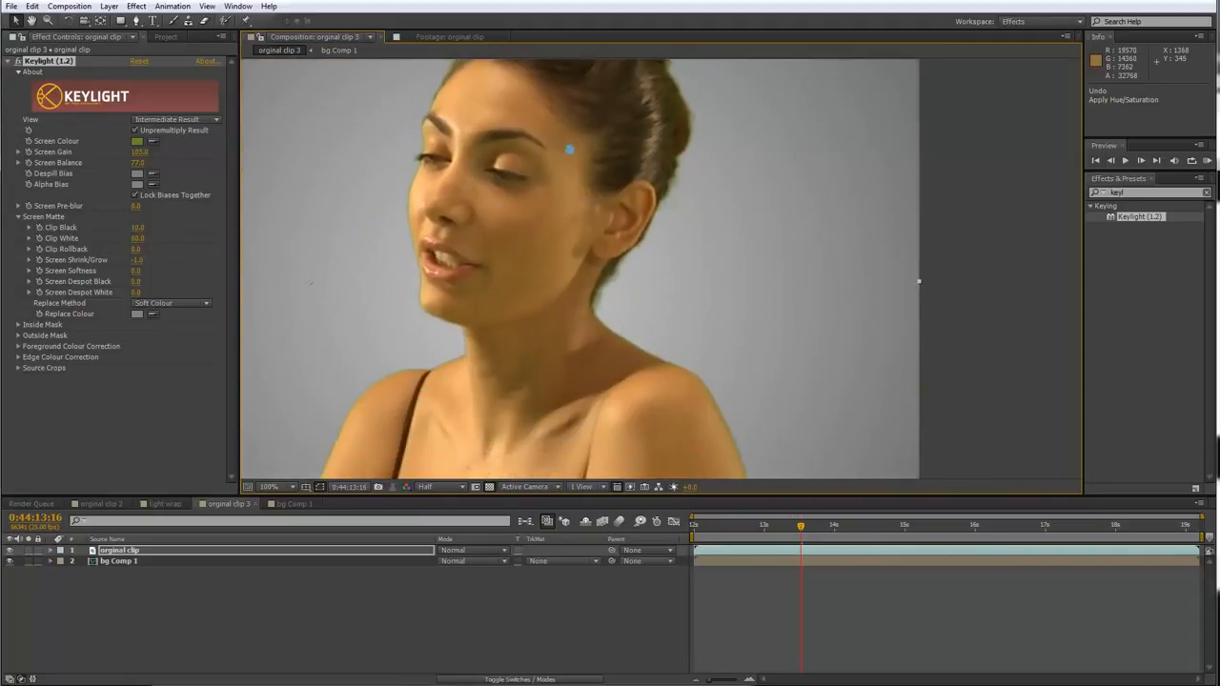
- Set Keylight's View to Screen Matte on the orginal clip layer and duplicate the layer
{"action": "left_click", "coordinate": [184, 122]}
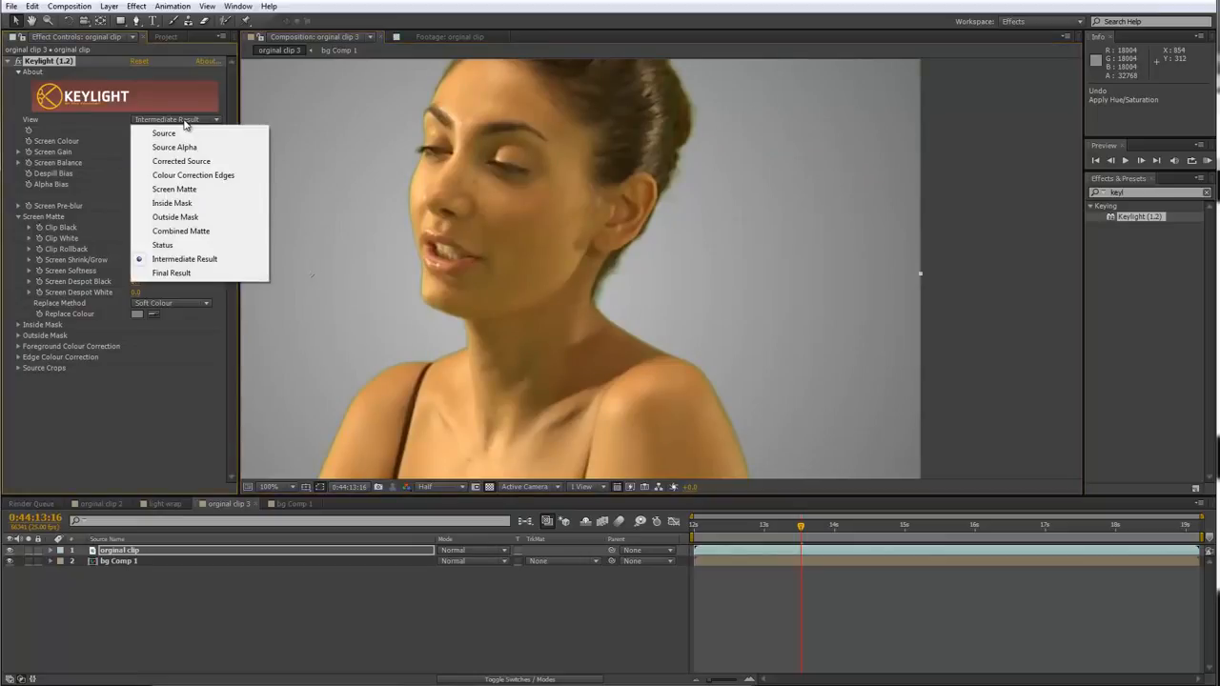
{"action": "left_click", "coordinate": [171, 189]}
{"action": "right_click", "coordinate": [126, 260]}
{"action": "left_click", "coordinate": [143, 558]}
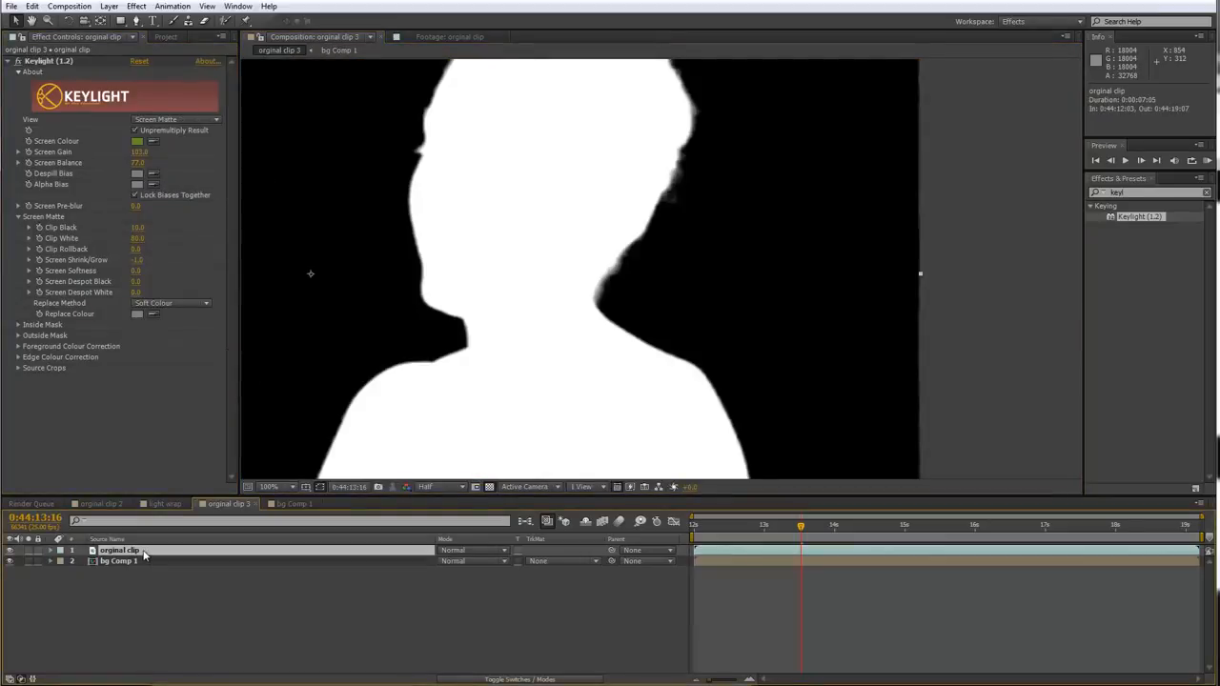
{"action": "key", "text": "ctrl+d"}
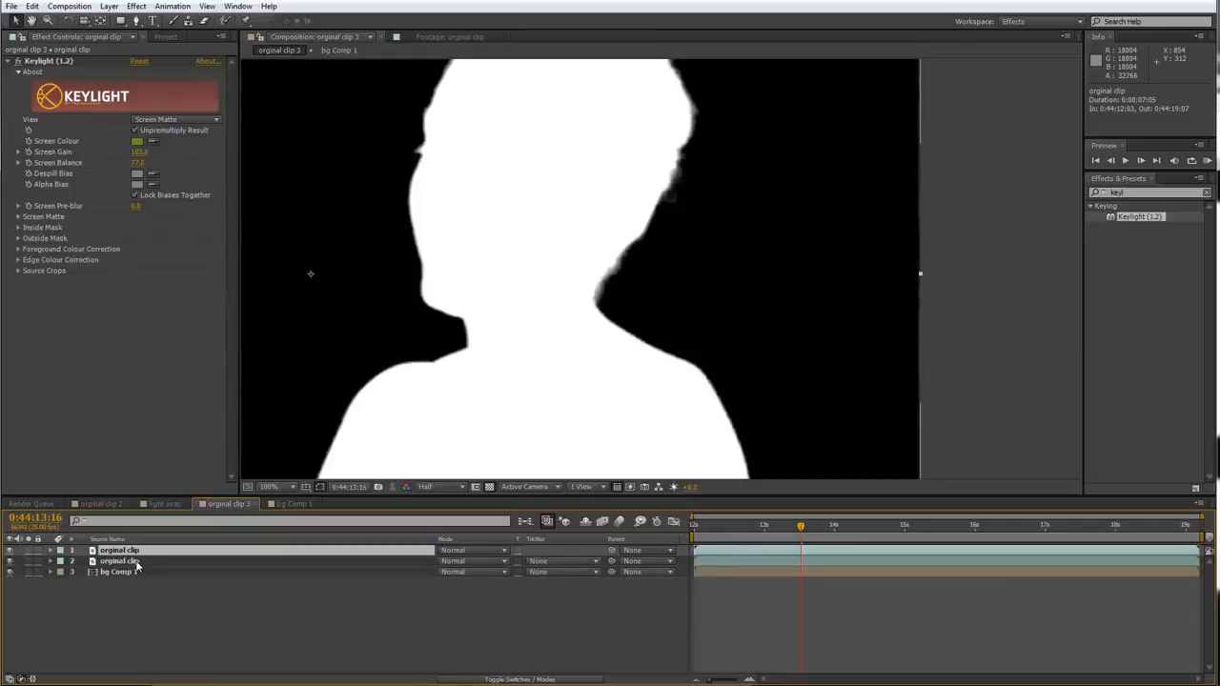
- Delete Keylight from the lower orginal clip copy and set its track matte to Luma Matte "orginal clip"
{"action": "left_click", "coordinate": [136, 562]}
{"action": "left_click", "coordinate": [59, 63]}
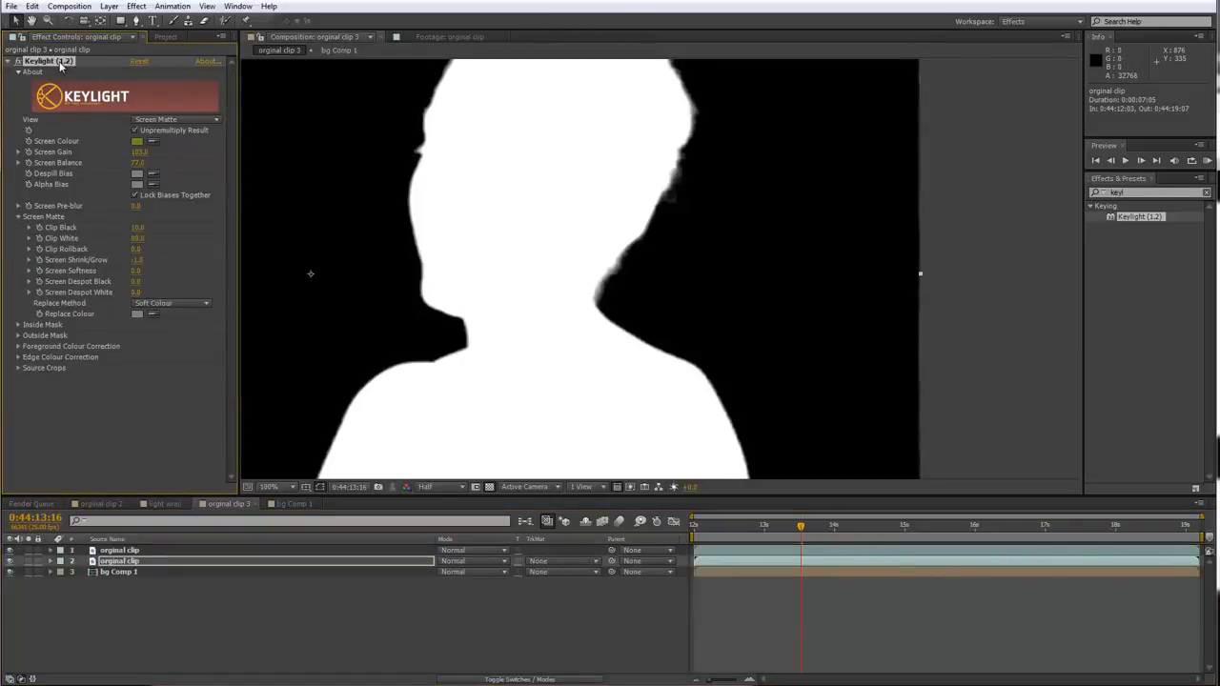
{"action": "key", "text": "Delete"}
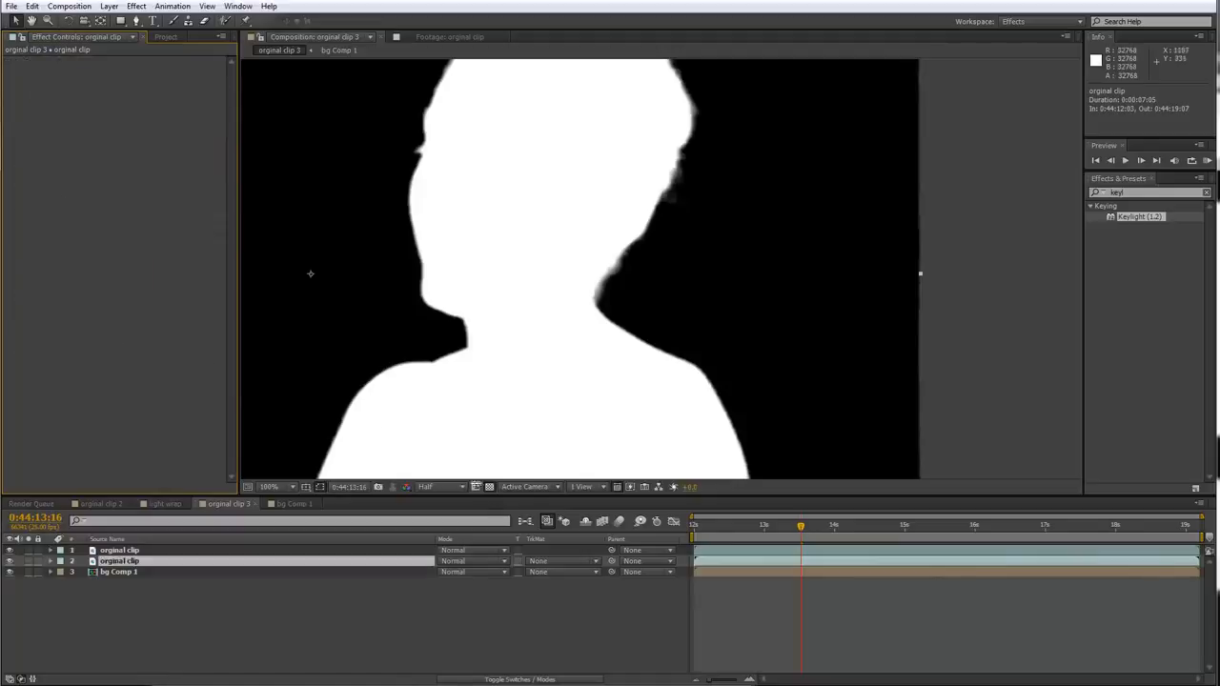
{"action": "left_click", "coordinate": [539, 564]}
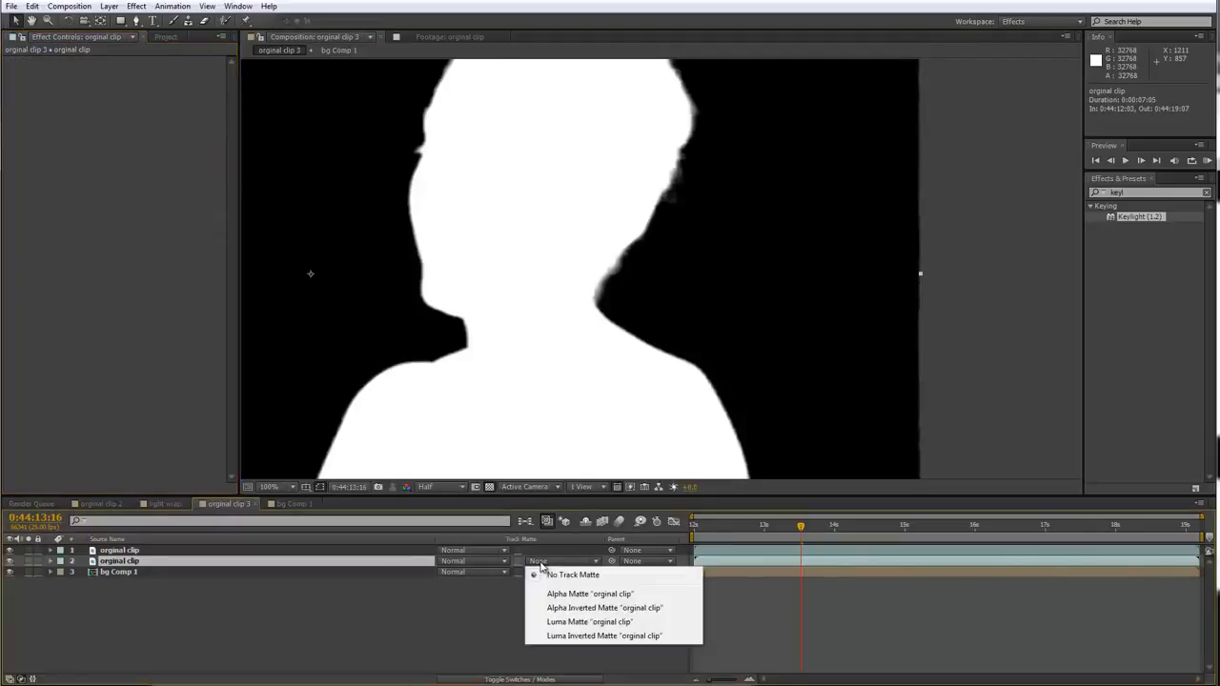
{"action": "left_click", "coordinate": [582, 624]}
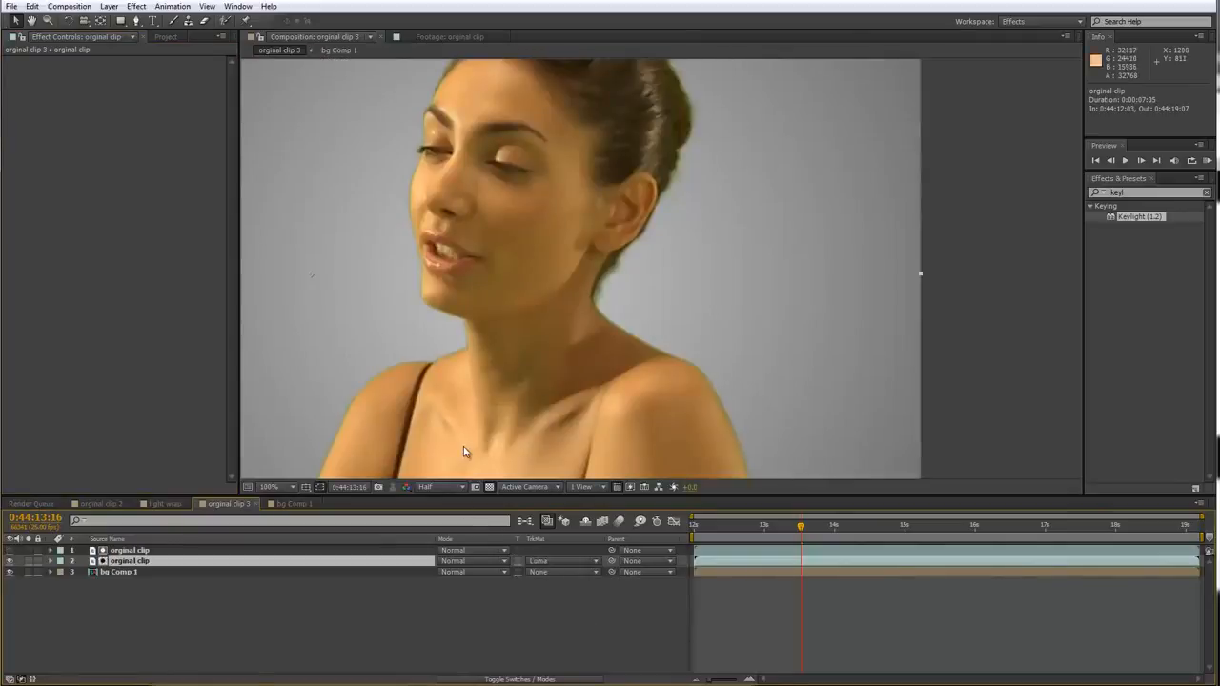
- Scrub from the start of the composition to 0:44:15:08 and examine the luma-matted woman's hair, face and shoulder edges
{"action": "left_click", "coordinate": [155, 550]}
{"action": "left_click_drag", "start_coordinate": [504, 225], "coordinate": [484, 283]}
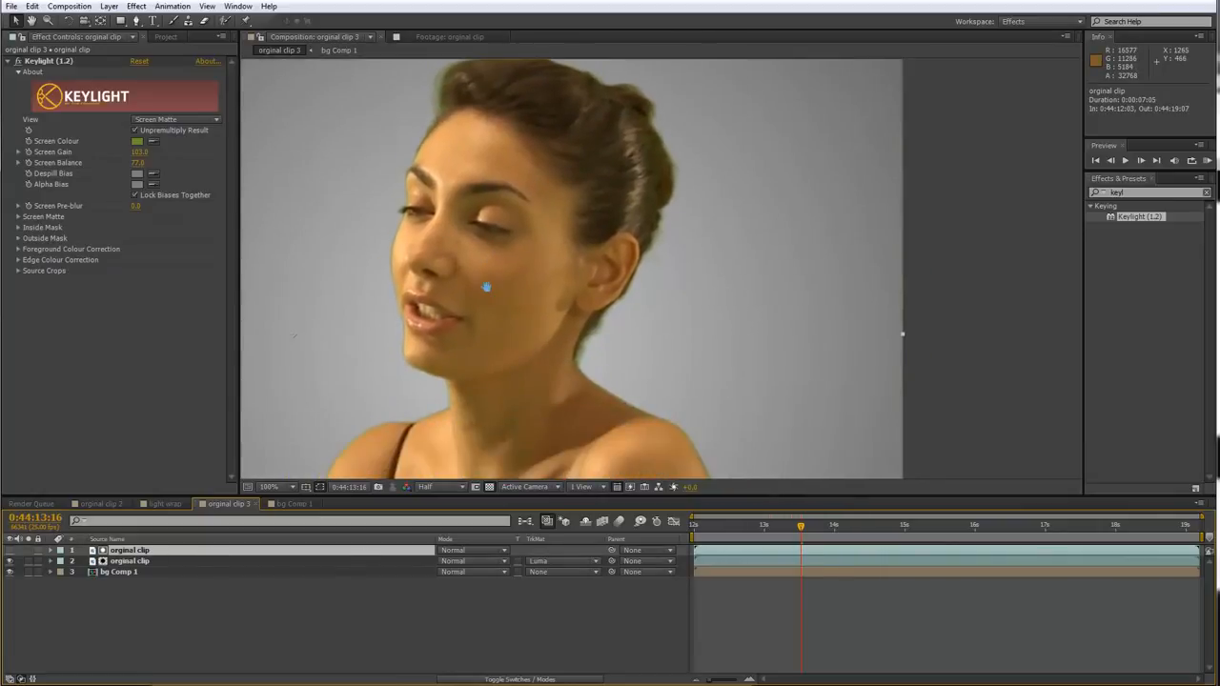
{"action": "left_click", "coordinate": [141, 562]}
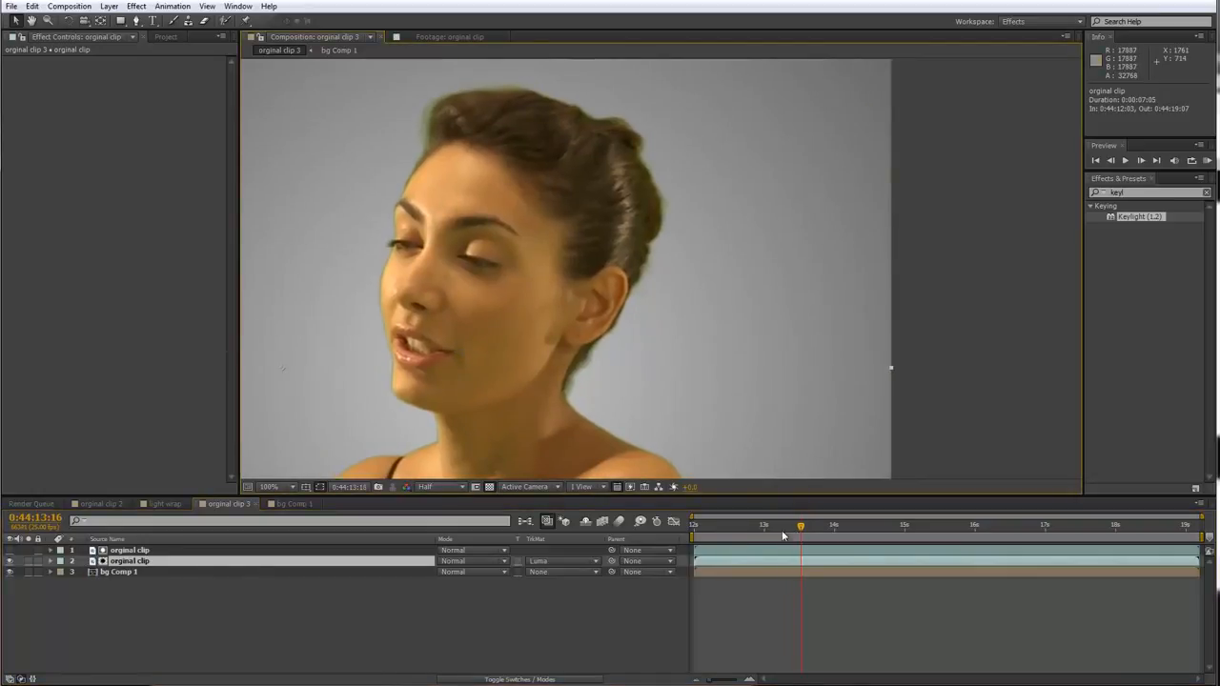
{"action": "left_click", "coordinate": [691, 536]}
{"action": "left_click_drag", "start_coordinate": [691, 537], "coordinate": [918, 536]}
{"action": "scroll", "coordinate": [634, 164], "scroll_direction": "up", "scroll_amount": 2}
{"action": "scroll", "coordinate": [636, 181], "scroll_direction": "down", "scroll_amount": 1}
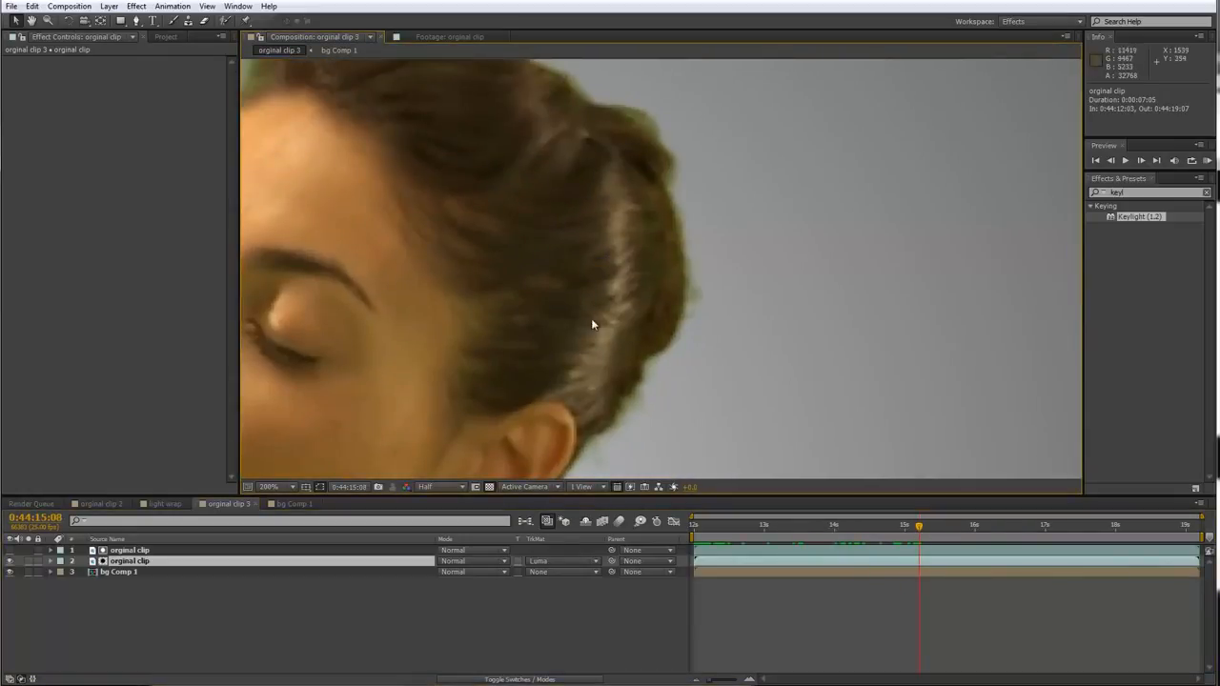
{"action": "scroll", "coordinate": [586, 319], "scroll_direction": "down", "scroll_amount": 1}
{"action": "scroll", "coordinate": [499, 356], "scroll_direction": "up", "scroll_amount": 1}
{"action": "left_click_drag", "start_coordinate": [499, 356], "coordinate": [535, 220]}
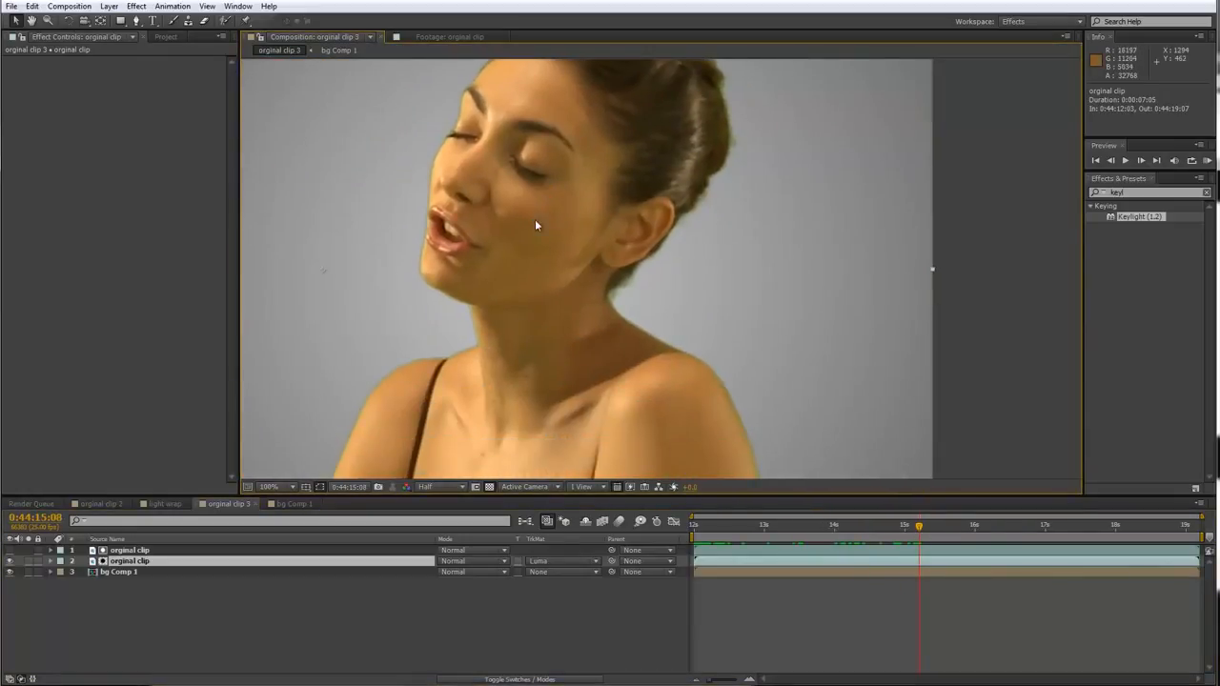
{"action": "left_click_drag", "start_coordinate": [494, 266], "coordinate": [502, 159]}
{"action": "scroll", "coordinate": [500, 153], "scroll_direction": "down", "scroll_amount": 2}
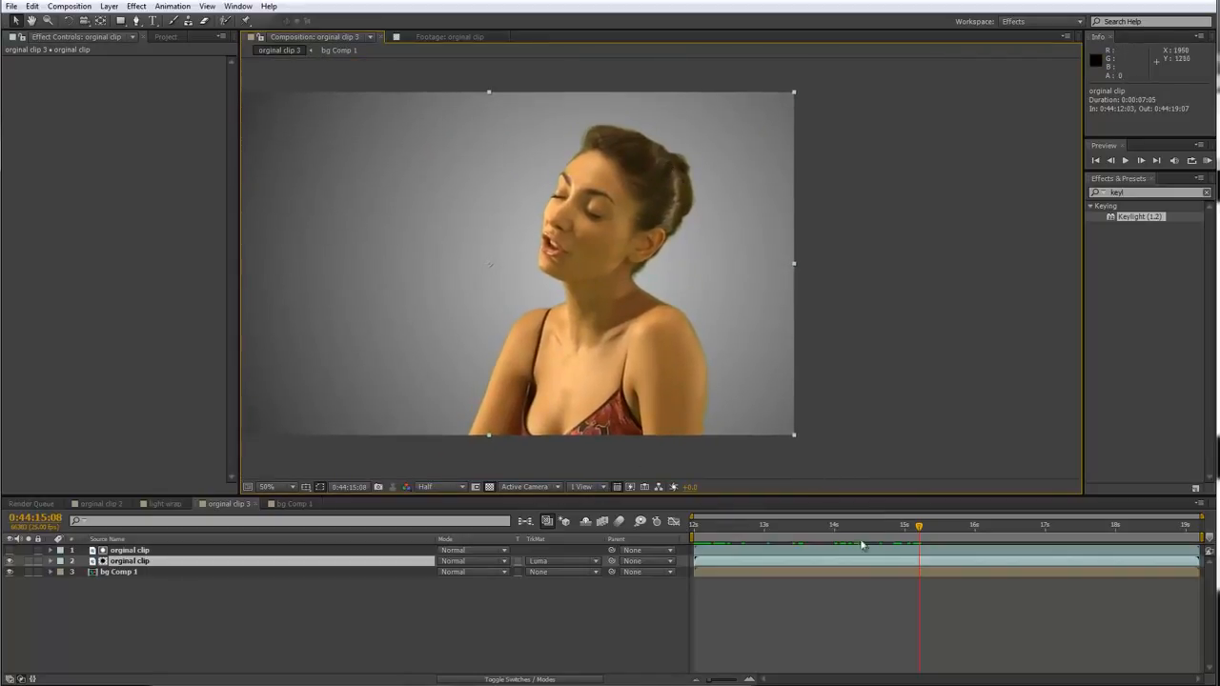
- Scrub through the composite to 0:44:16:04 and examine the woman's face and hair edges up close
{"action": "left_click", "coordinate": [712, 525]}
{"action": "left_click_drag", "start_coordinate": [737, 525], "coordinate": [975, 525]}
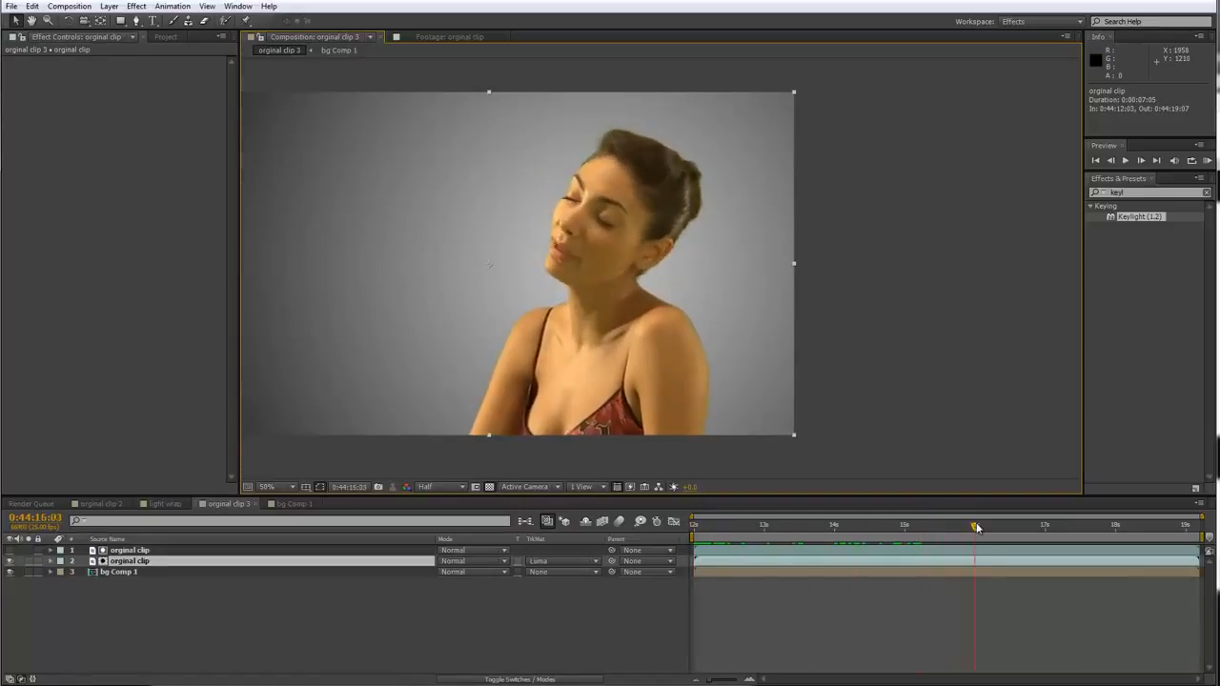
{"action": "left_click", "coordinate": [520, 225]}
{"action": "key", "text": "period"}
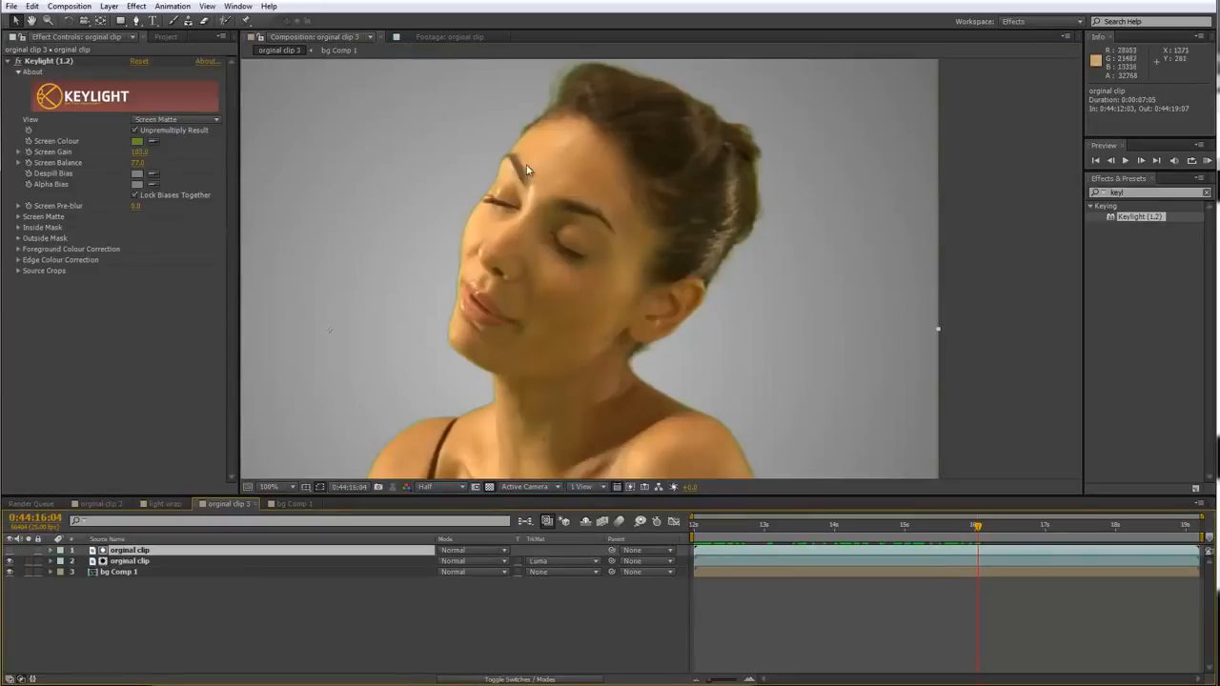
- Apply the Hue/Saturation color correction effect to the lower orginal clip layer
{"action": "left_click", "coordinate": [153, 564]}
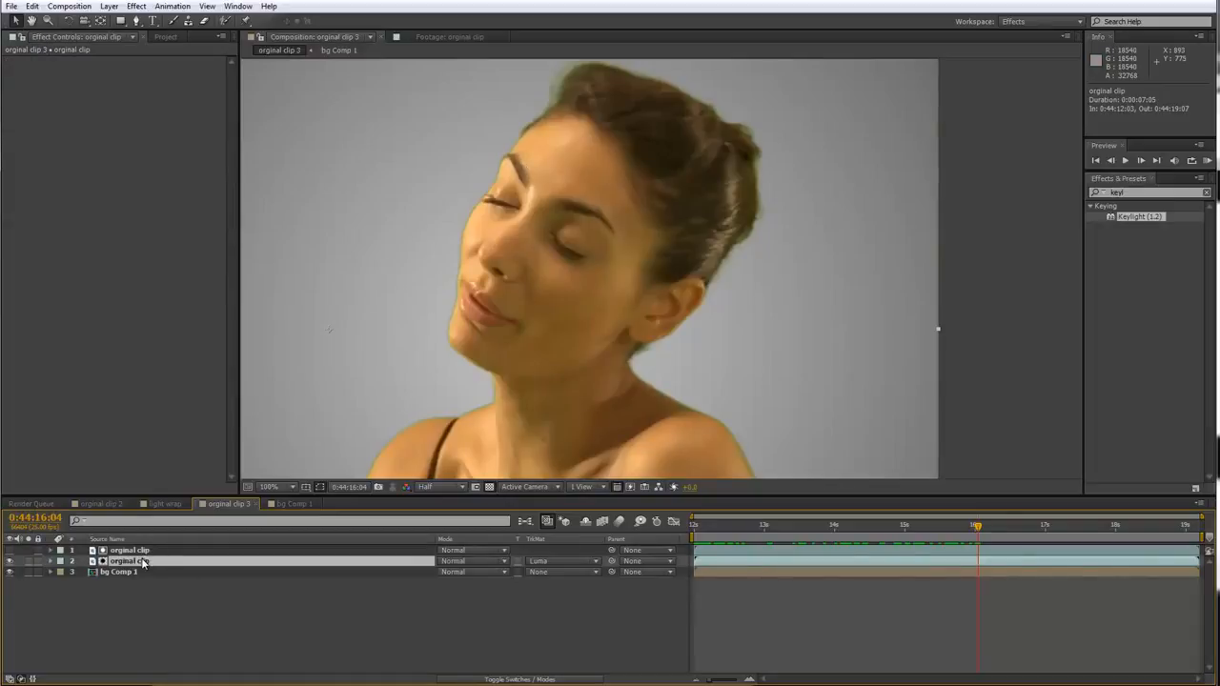
{"action": "right_click", "coordinate": [143, 562]}
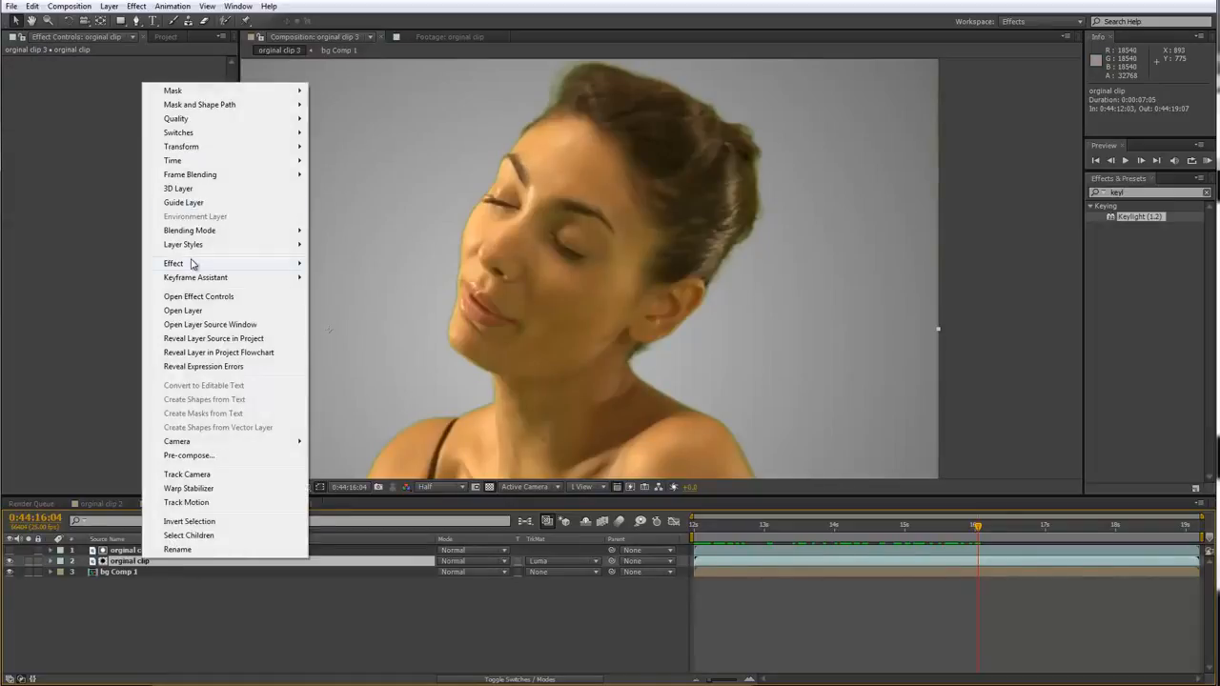
{"action": "mouse_move", "coordinate": [191, 264]}
{"action": "mouse_move", "coordinate": [374, 302]}
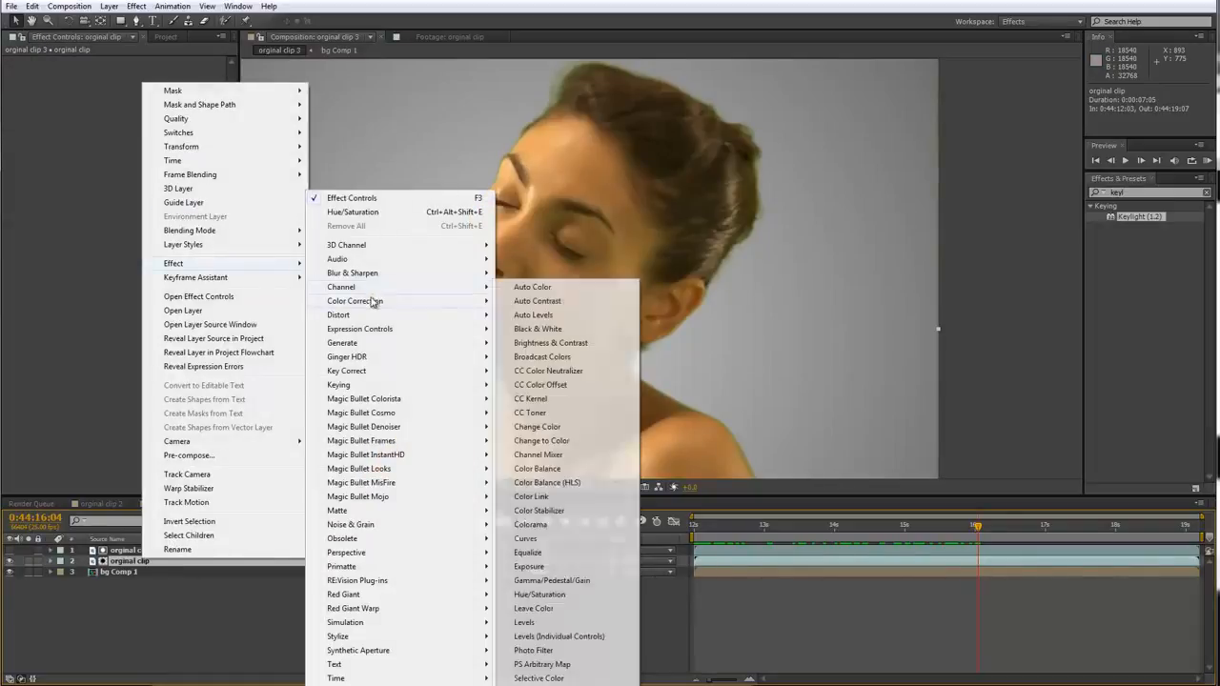
{"action": "left_click", "coordinate": [539, 594]}
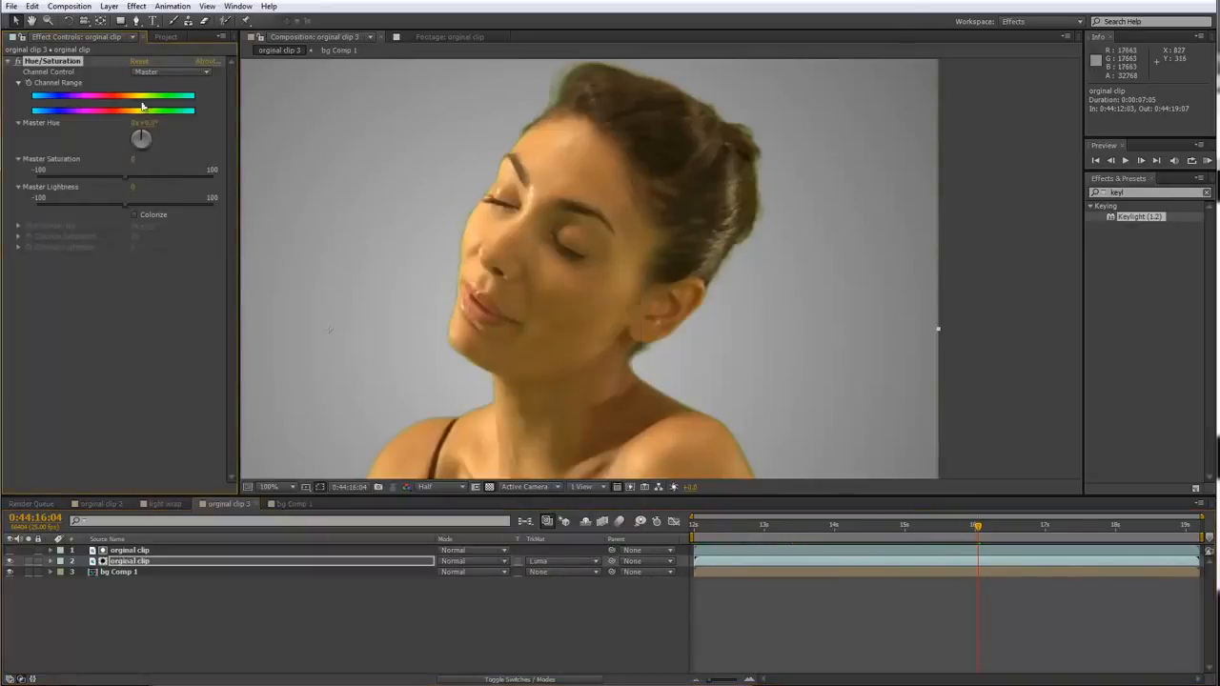
- Set the Hue/Saturation Channel Control to Greens and the Green Hue to -79°
{"action": "left_click", "coordinate": [157, 74]}
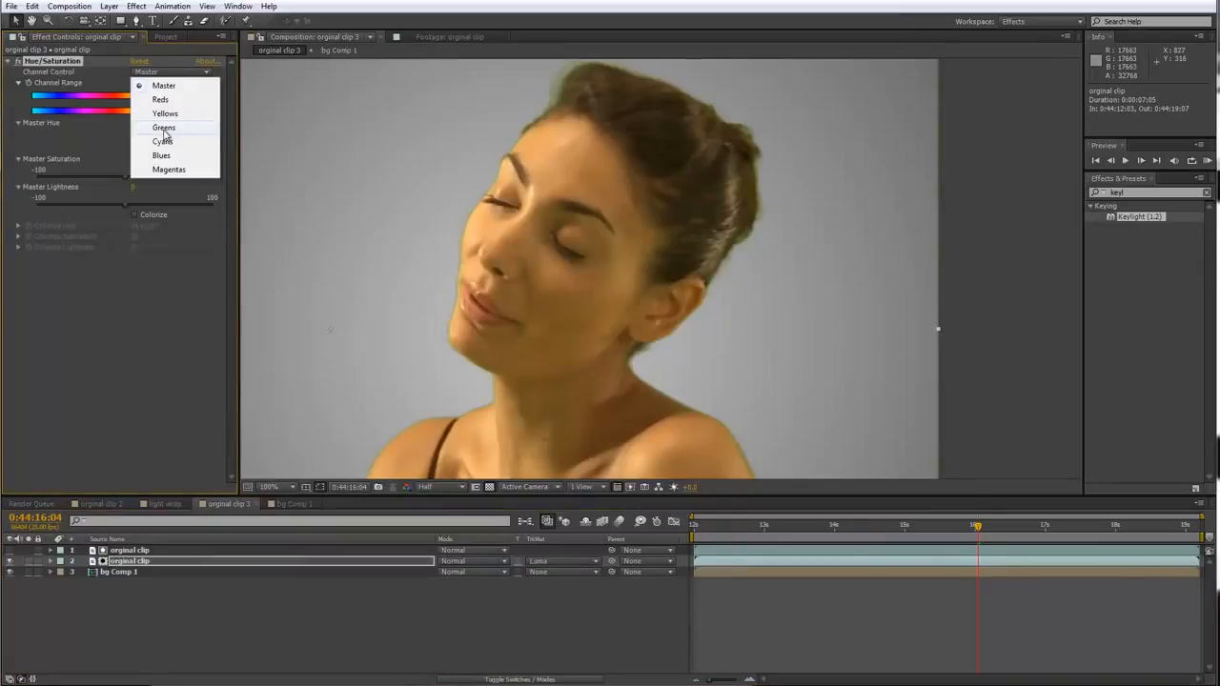
{"action": "left_click", "coordinate": [163, 129]}
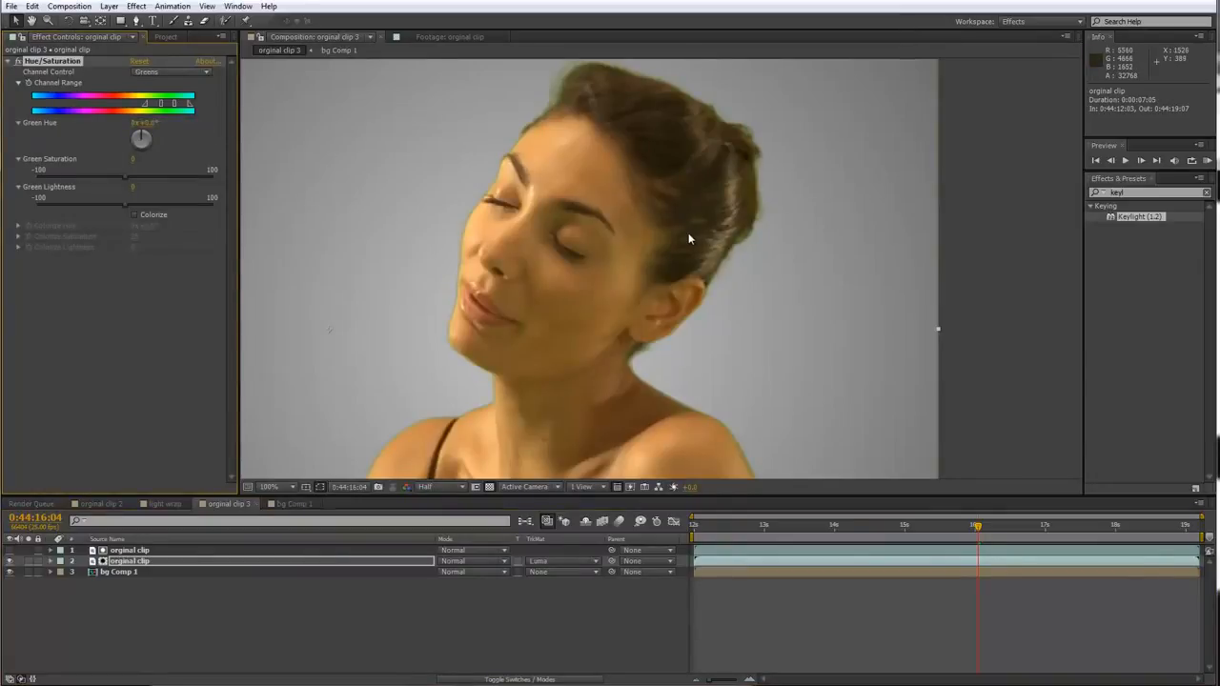
{"action": "scroll", "coordinate": [537, 247], "scroll_direction": "up", "scroll_amount": 1}
{"action": "left_click_drag", "start_coordinate": [536, 248], "coordinate": [582, 210]}
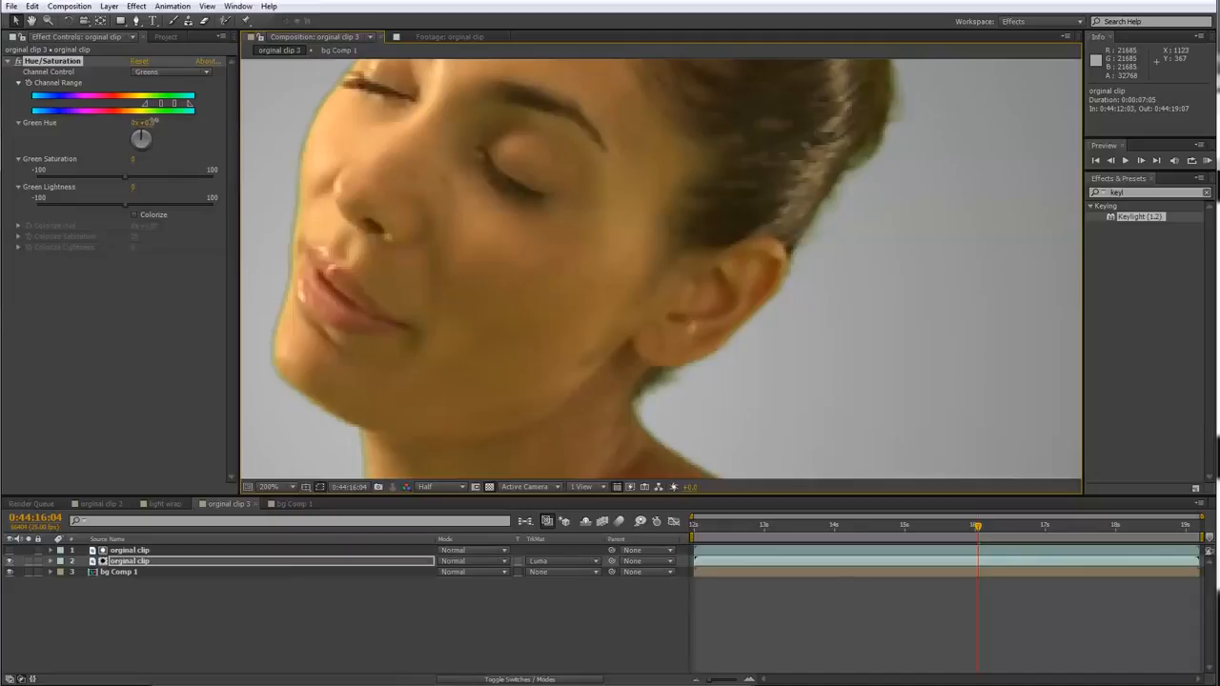
{"action": "left_click_drag", "start_coordinate": [151, 121], "coordinate": [107, 119]}
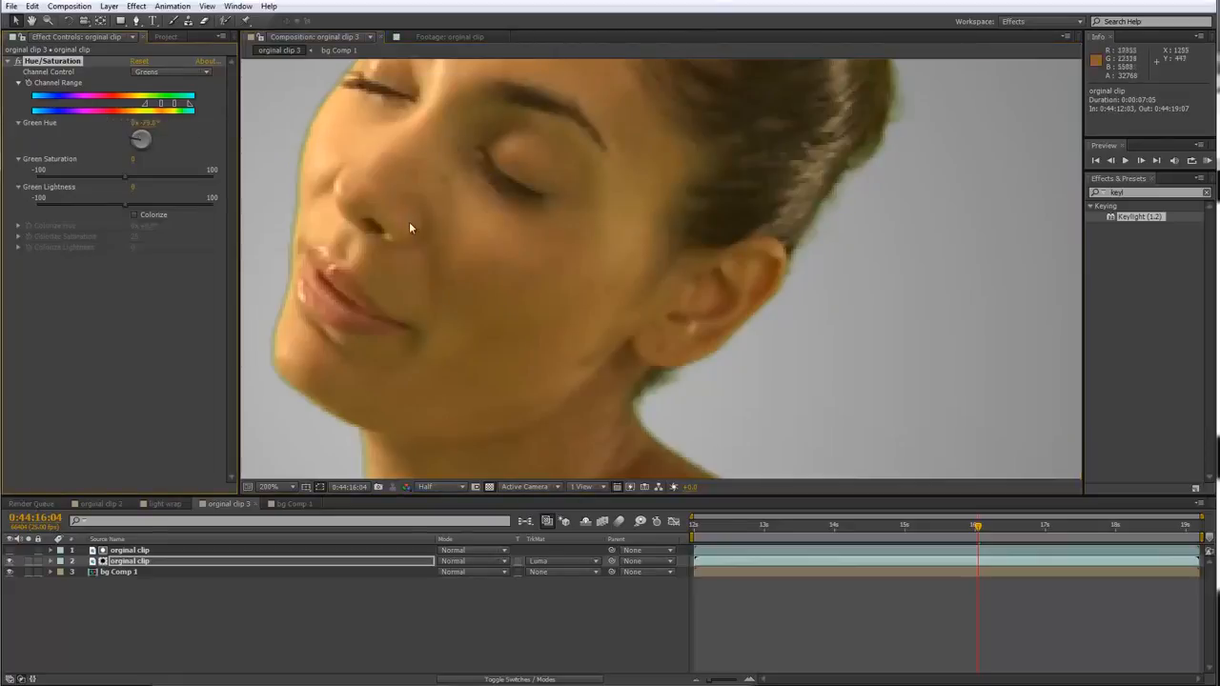
- Set the Green Hue to -91° and check the edges of the woman's shoulders, face and hair
{"action": "scroll", "coordinate": [409, 221], "scroll_direction": "down", "scroll_amount": 1}
{"action": "left_click_drag", "start_coordinate": [533, 251], "coordinate": [463, 2]}
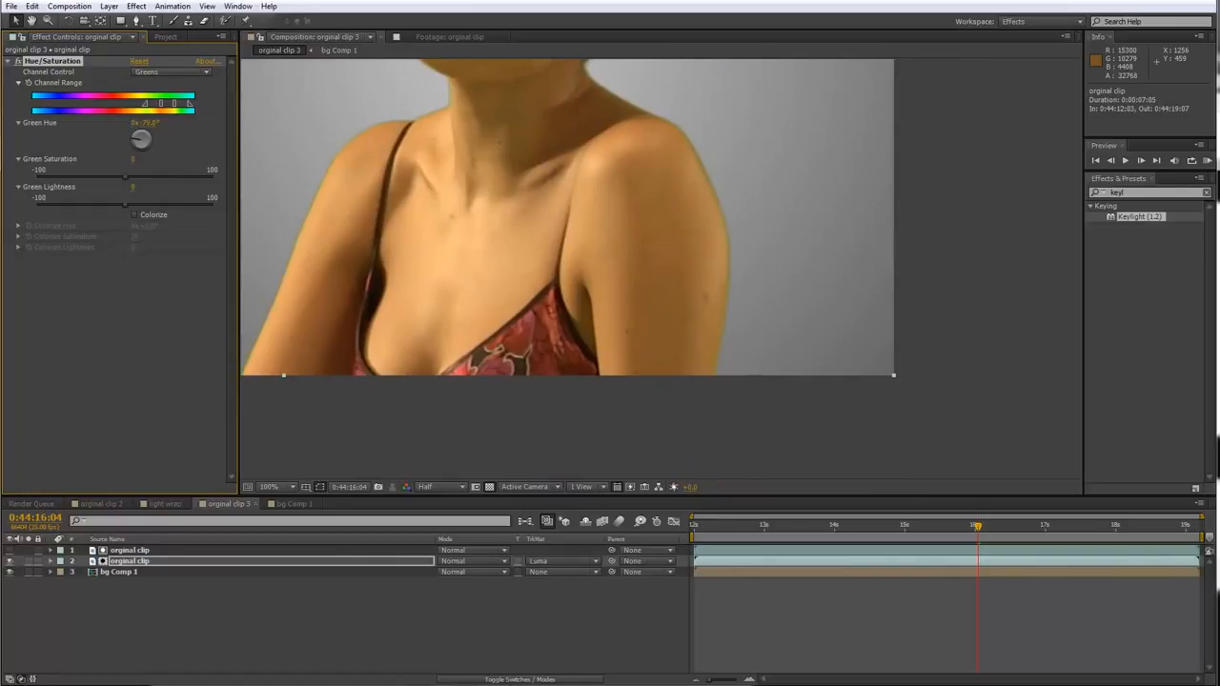
{"action": "left_click_drag", "start_coordinate": [470, 179], "coordinate": [455, 278]}
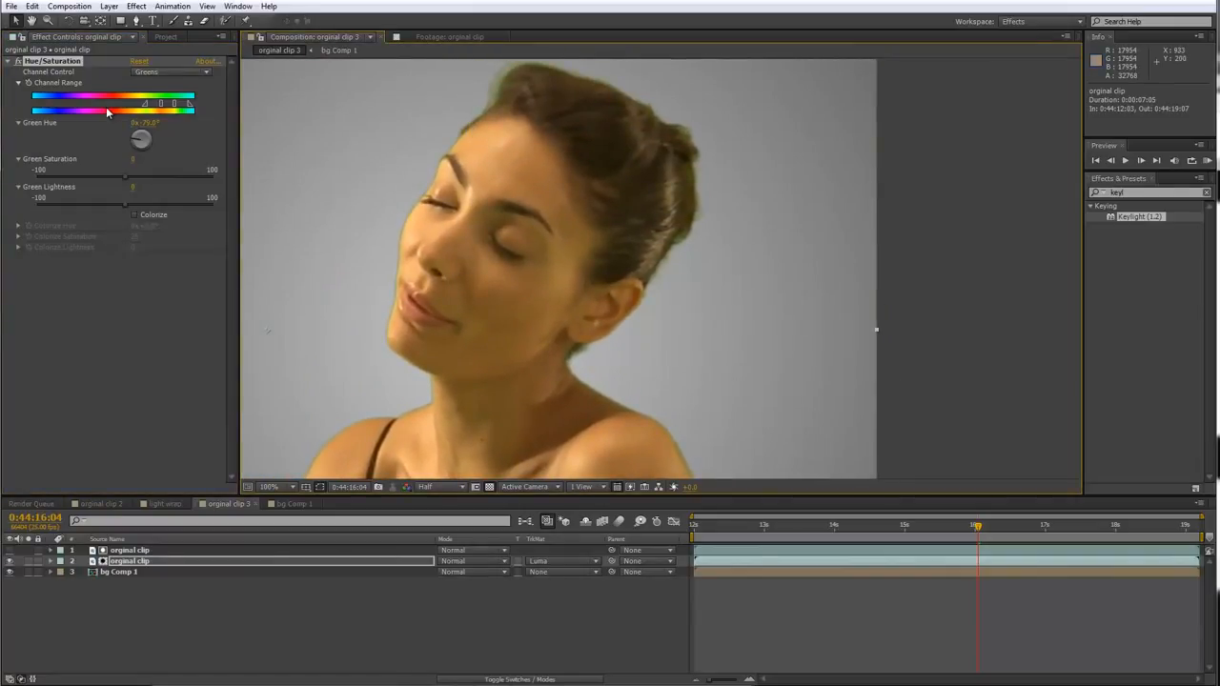
{"action": "left_click_drag", "start_coordinate": [537, 169], "coordinate": [509, 207]}
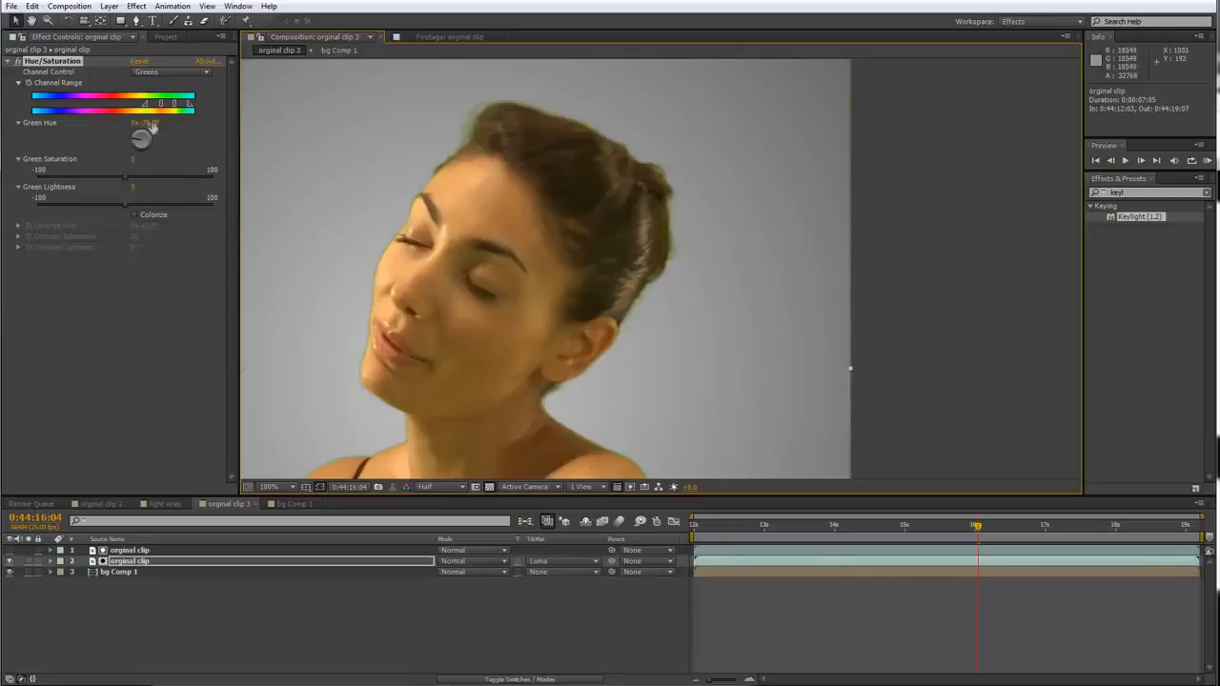
{"action": "left_click_drag", "start_coordinate": [145, 122], "coordinate": [143, 121]}
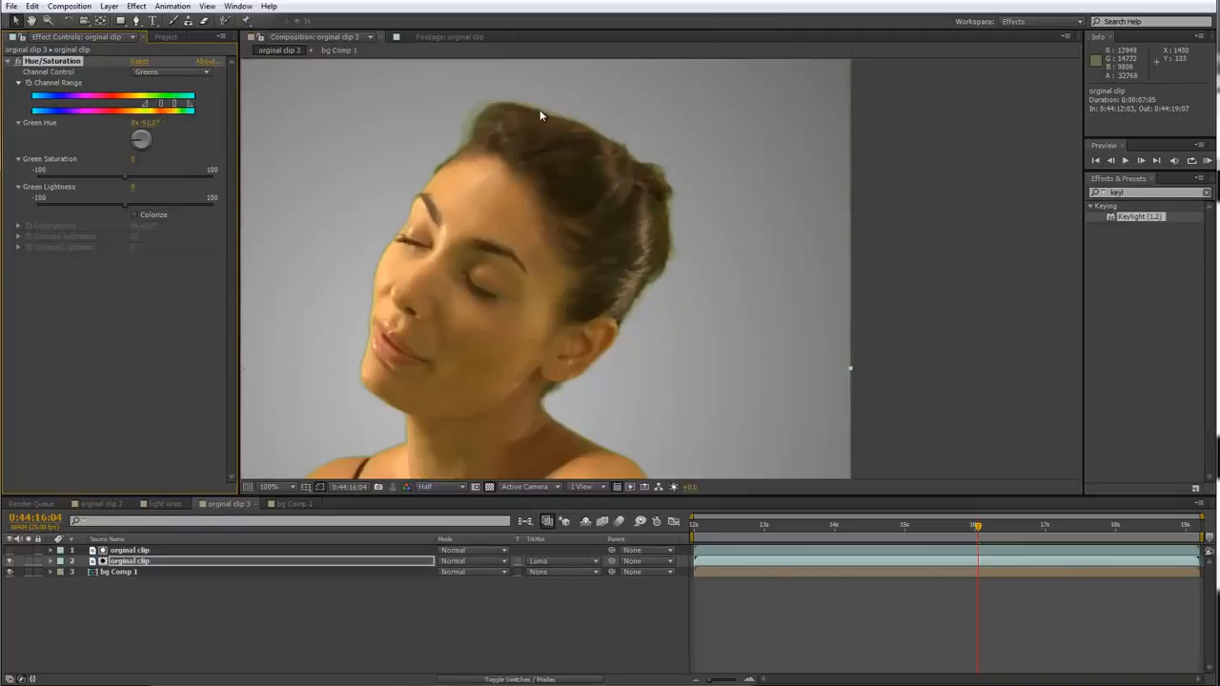
{"action": "scroll", "coordinate": [539, 112], "scroll_direction": "up", "scroll_amount": 1}
{"action": "left_click_drag", "start_coordinate": [539, 113], "coordinate": [673, 229]}
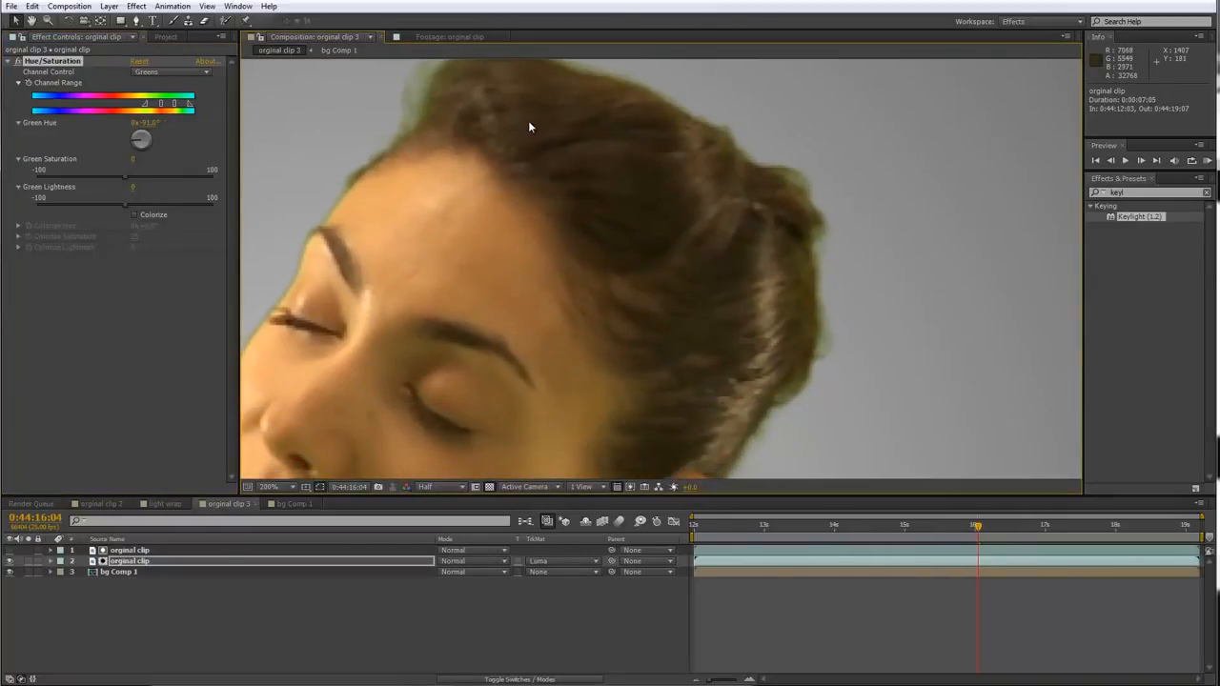
{"action": "scroll", "coordinate": [510, 128], "scroll_direction": "down", "scroll_amount": 2}
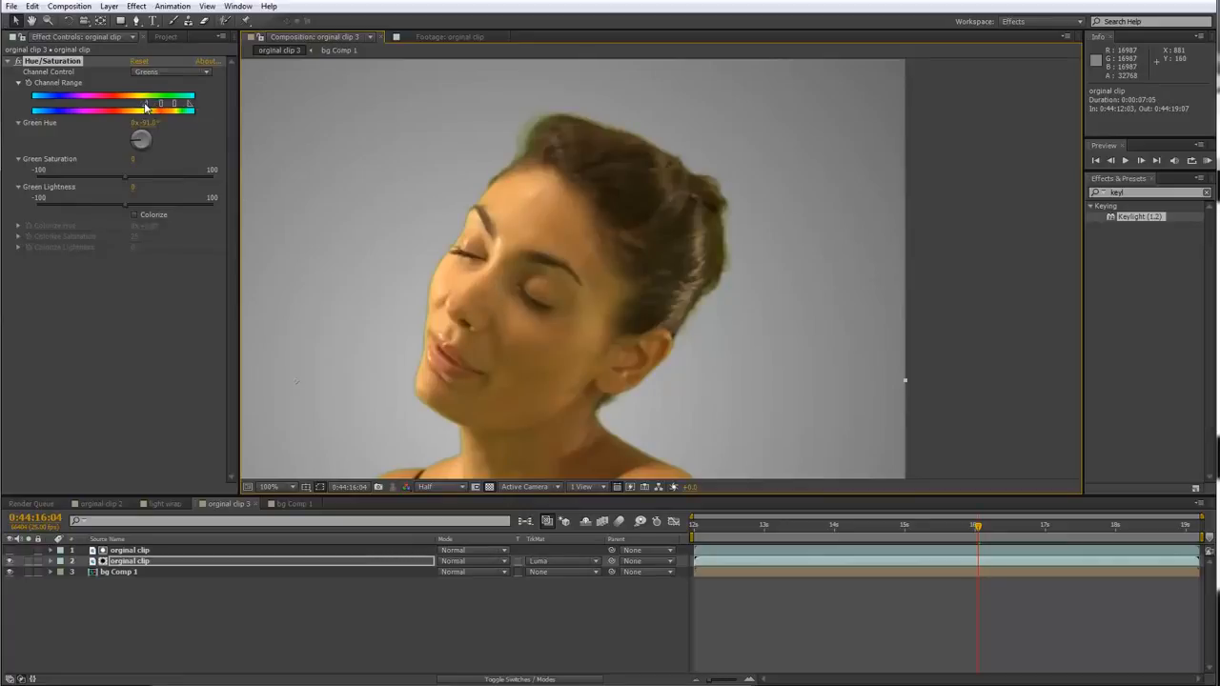
- Widen the Greens channel range past yellow toward orange and check the hair edges for colour fringing
{"action": "left_click_drag", "start_coordinate": [145, 107], "coordinate": [153, 107]}
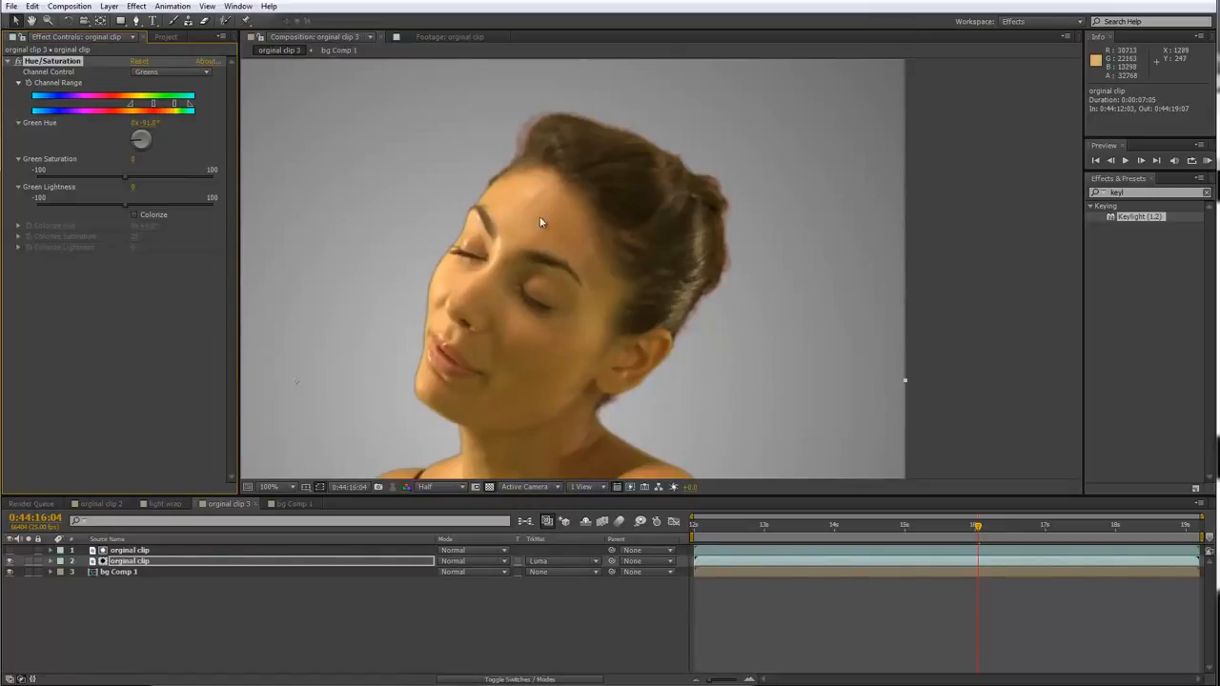
{"action": "scroll", "coordinate": [554, 232], "scroll_direction": "up", "scroll_amount": 1}
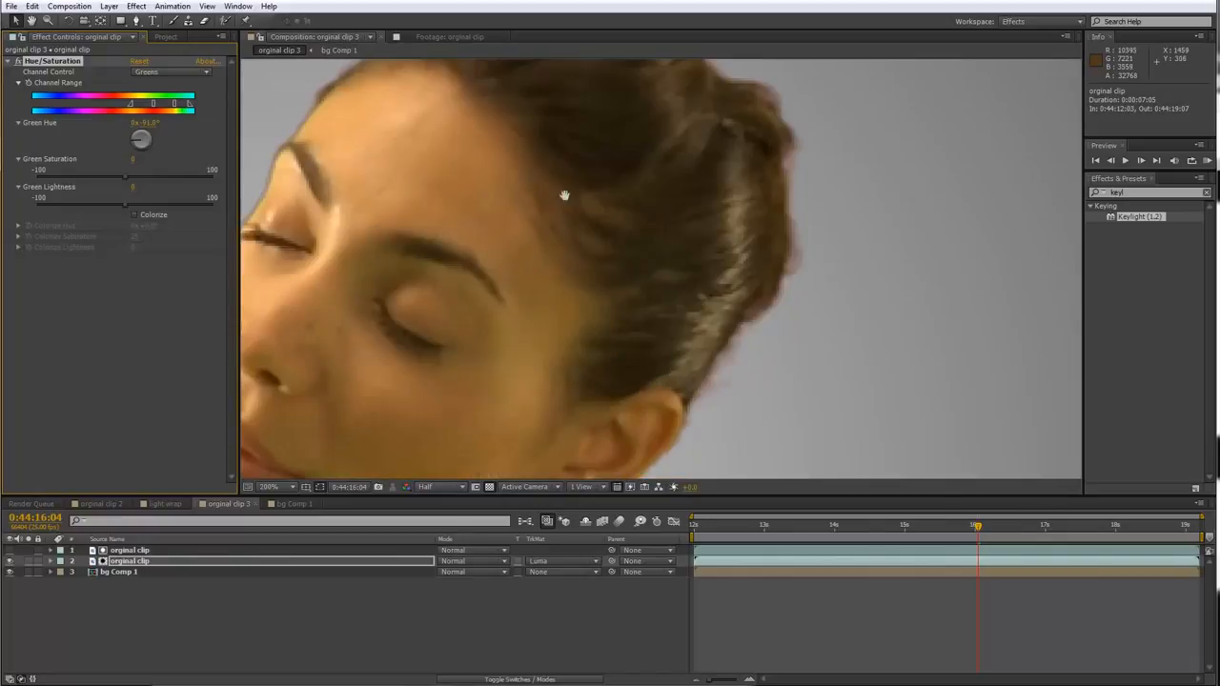
{"action": "left_click_drag", "start_coordinate": [563, 196], "coordinate": [594, 313]}
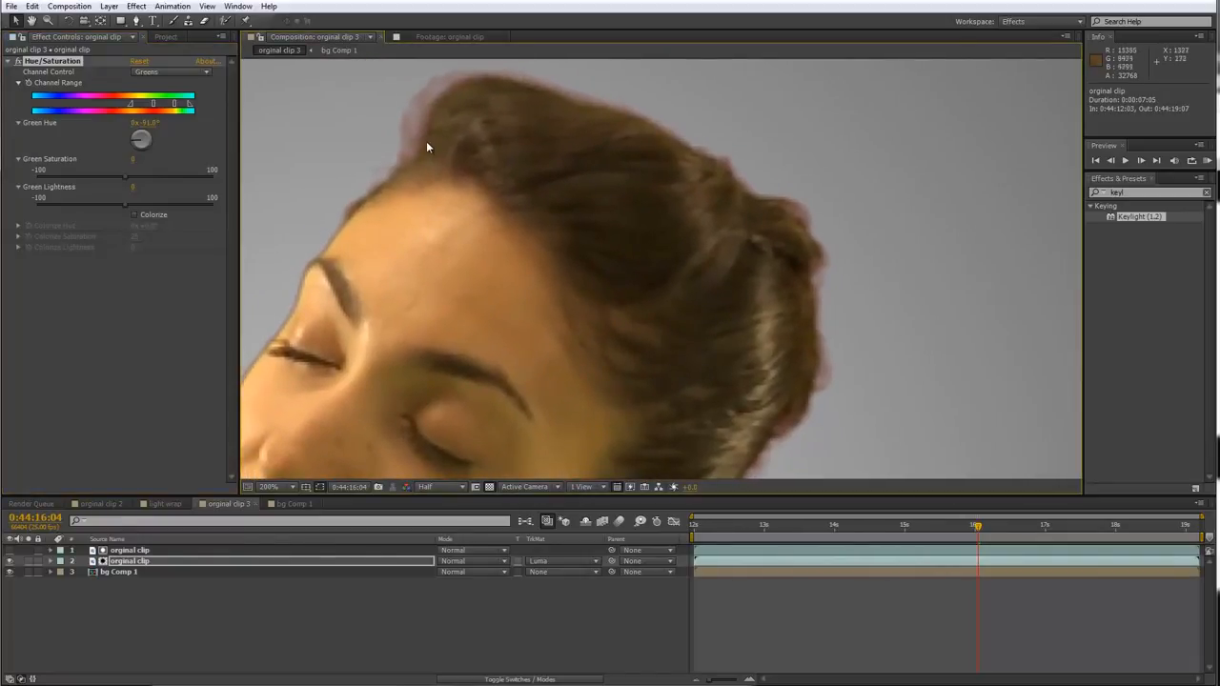
{"action": "left_click_drag", "start_coordinate": [437, 128], "coordinate": [433, 163]}
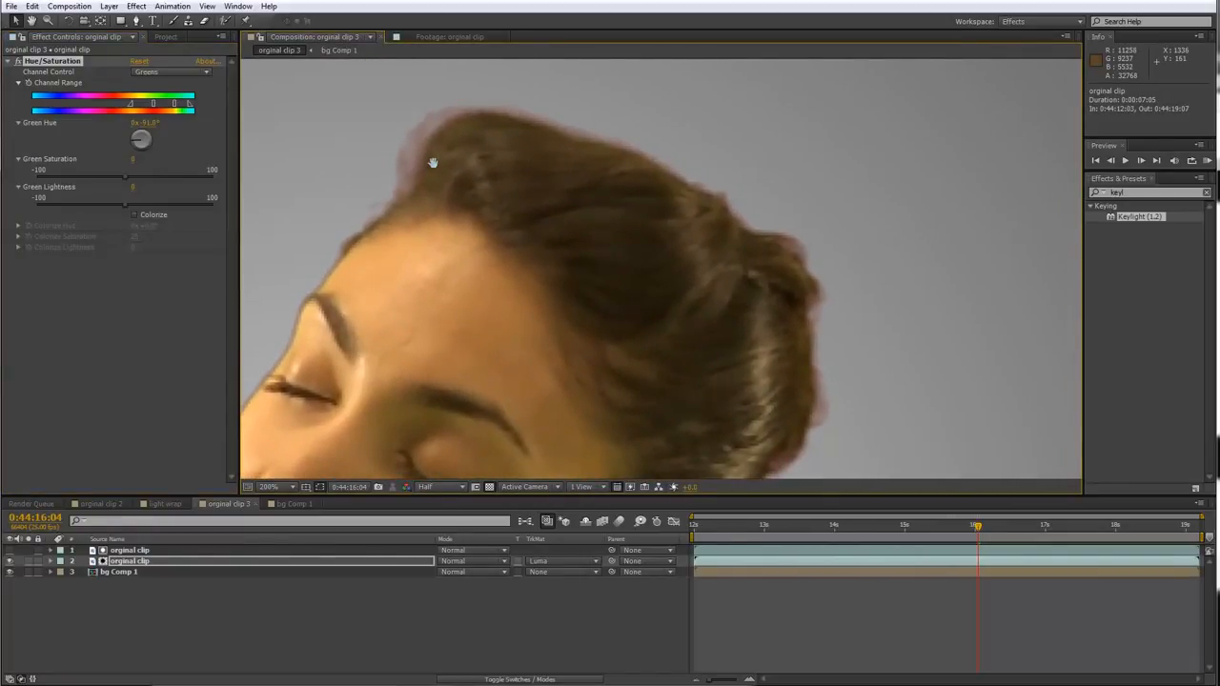
- Set the Green Hue to -40° and check the hairline and face up close
{"action": "left_click", "coordinate": [150, 123]}
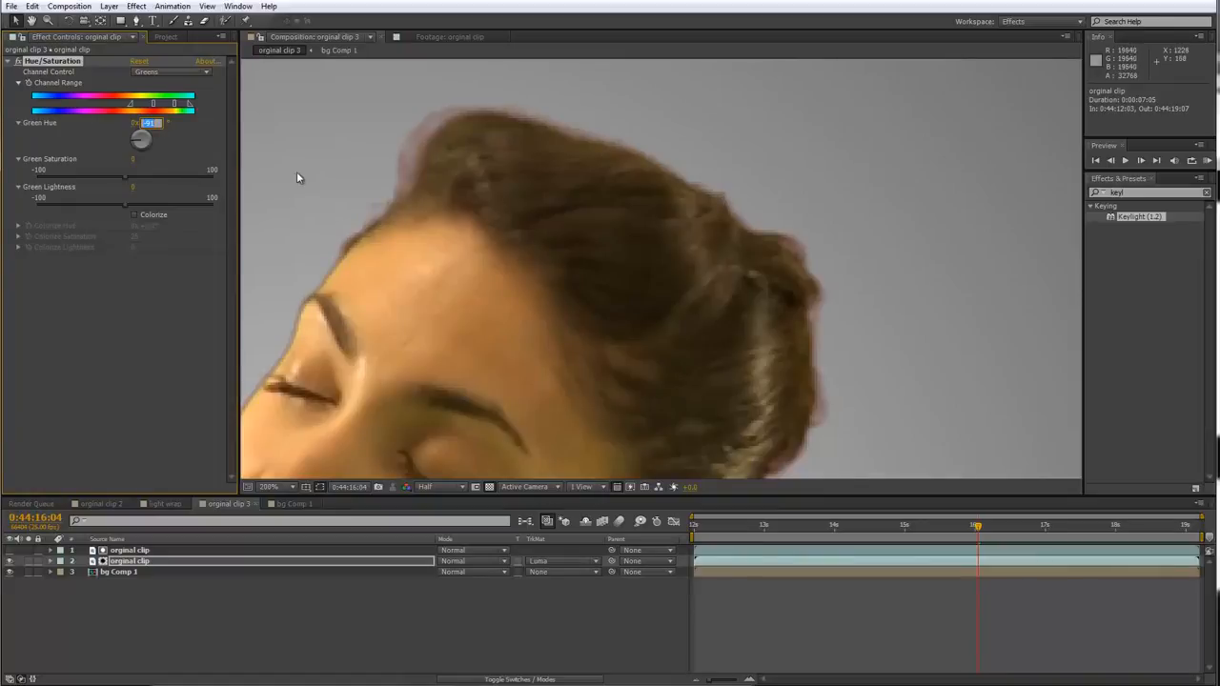
{"action": "type", "text": "-40"}
{"action": "key", "text": "Return"}
{"action": "key", "text": "comma"}
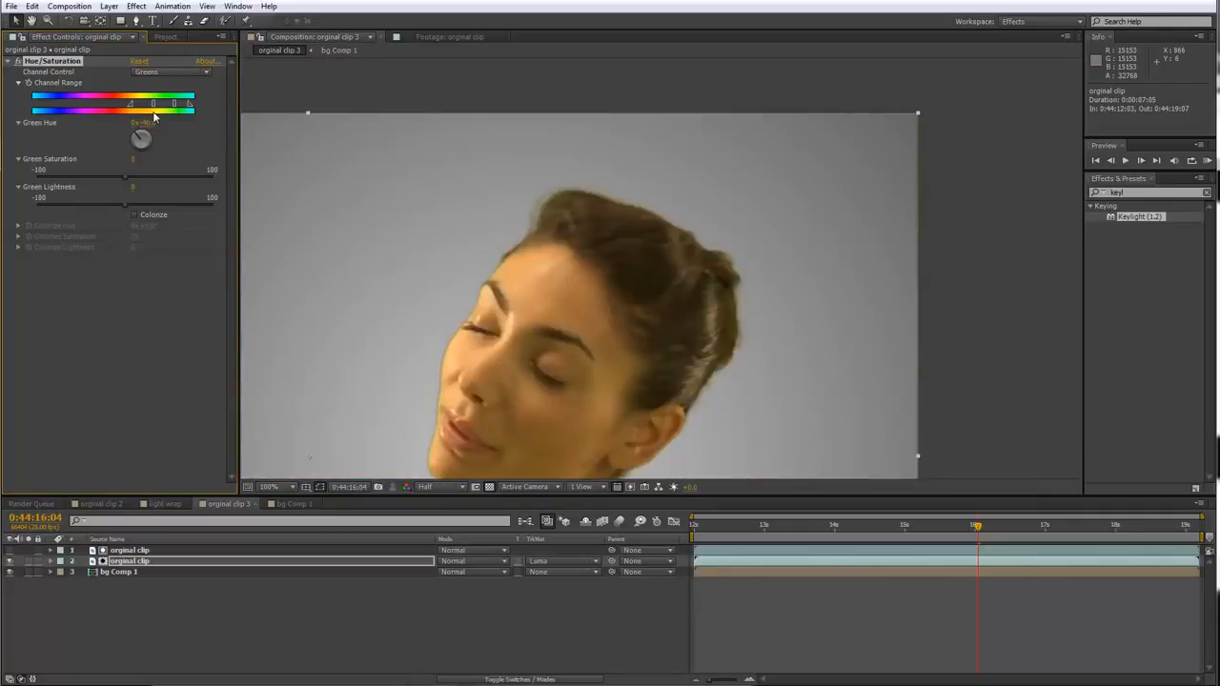
{"action": "scroll", "coordinate": [543, 228], "scroll_direction": "up", "scroll_amount": 1}
{"action": "left_click_drag", "start_coordinate": [544, 226], "coordinate": [537, 169]}
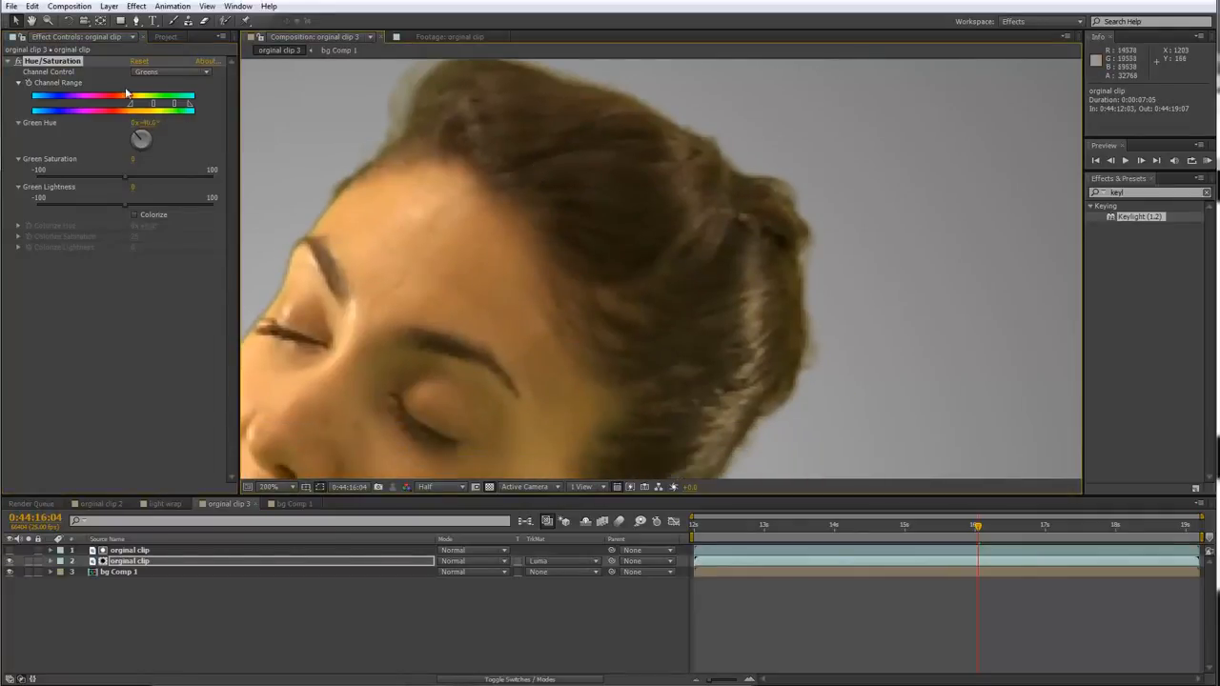
- Extend the Greens channel range further into orange, check the face, and undo a trial extension into the reds
{"action": "left_click_drag", "start_coordinate": [153, 105], "coordinate": [126, 109]}
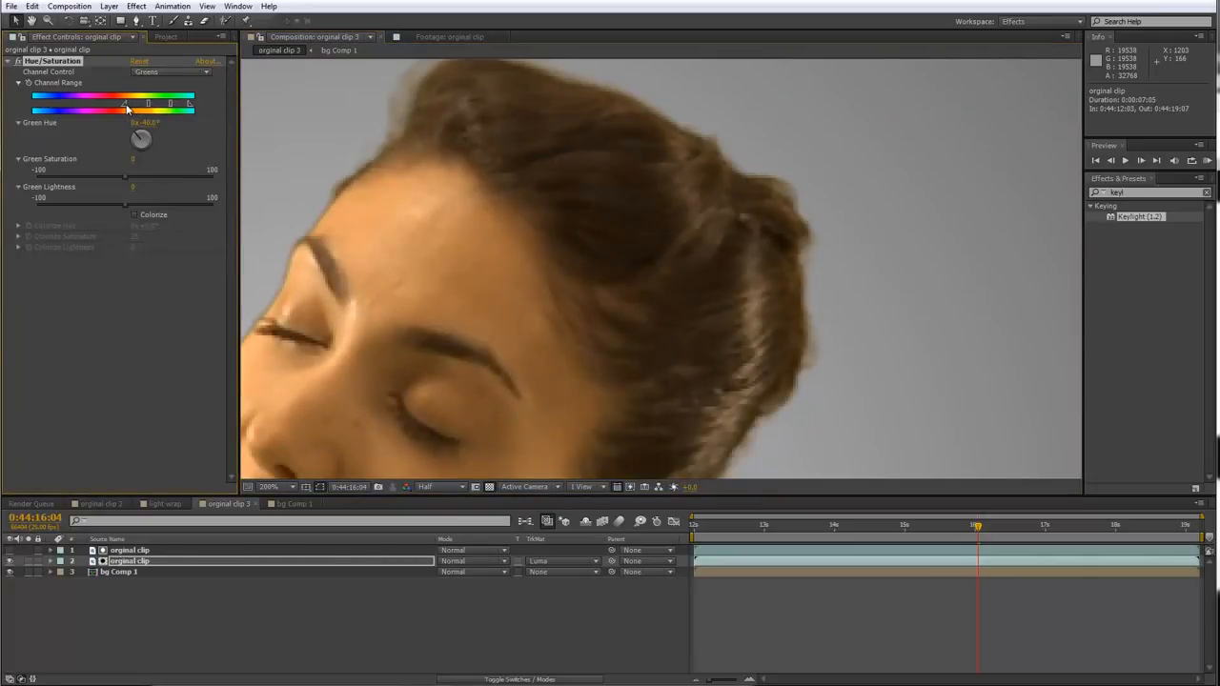
{"action": "scroll", "coordinate": [386, 218], "scroll_direction": "down", "scroll_amount": 4}
{"action": "scroll", "coordinate": [394, 162], "scroll_direction": "up", "scroll_amount": 4}
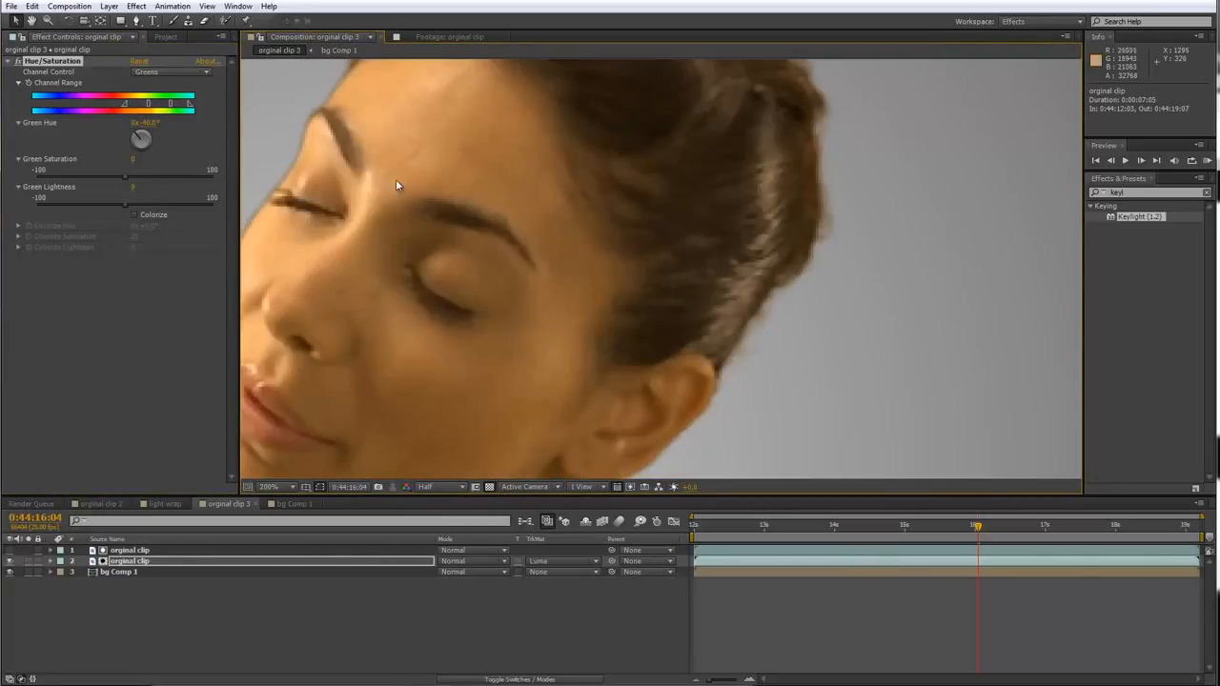
{"action": "scroll", "coordinate": [398, 185], "scroll_direction": "down", "scroll_amount": 4}
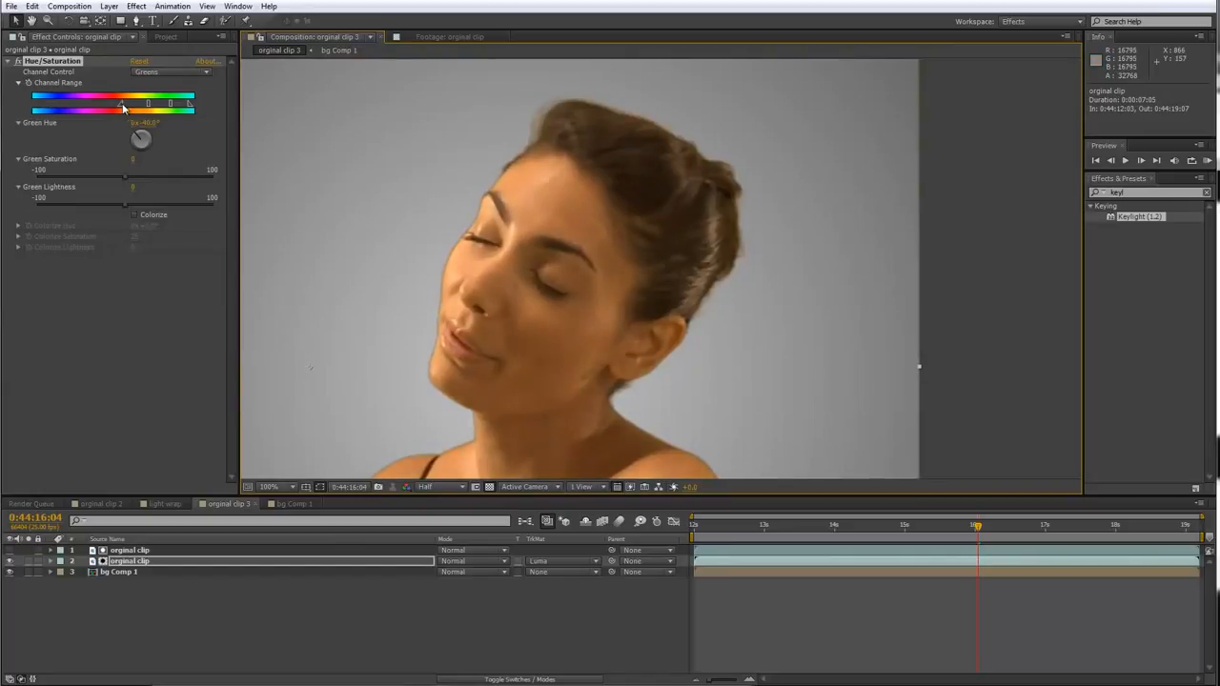
{"action": "left_click_drag", "start_coordinate": [123, 109], "coordinate": [115, 107]}
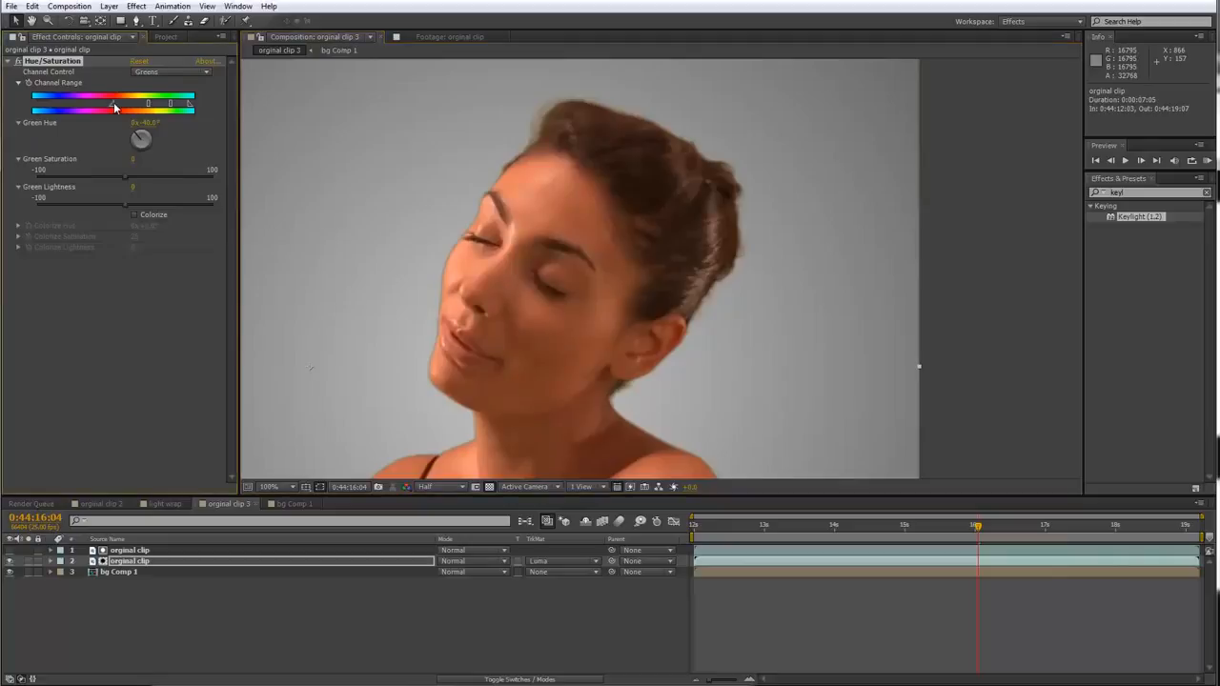
{"action": "key", "text": "ctrl+z"}
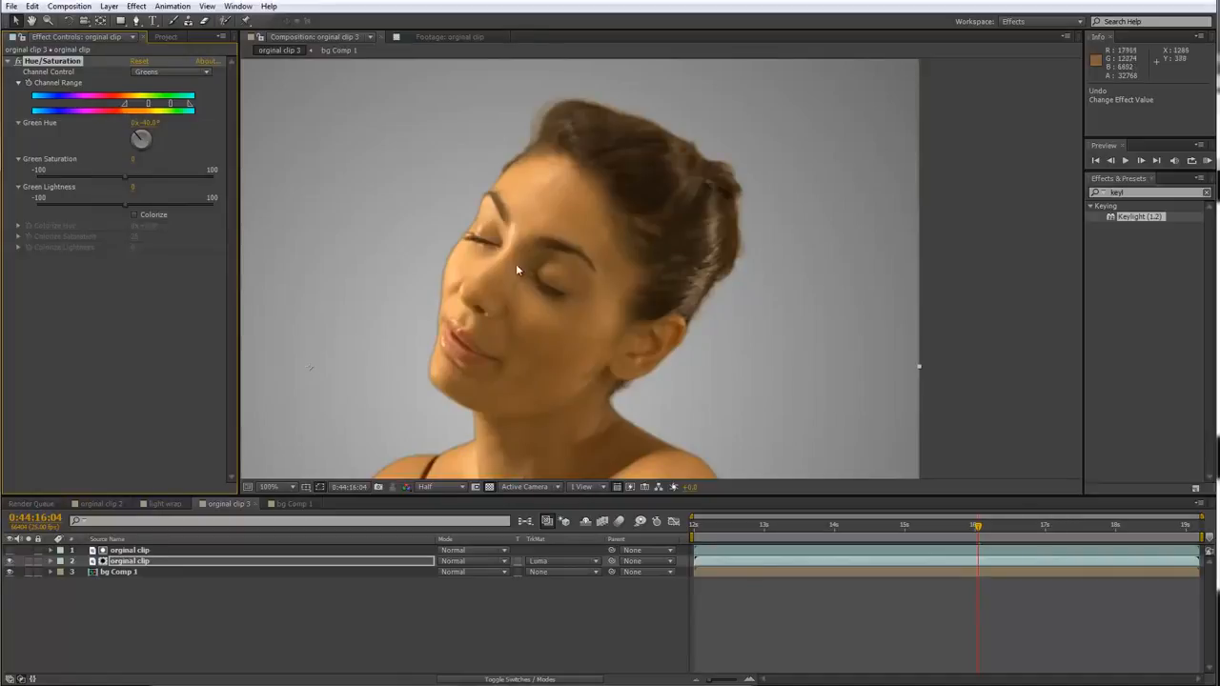
- Set the Green Saturation to about -11 and check the woman's skin and hair
{"action": "scroll", "coordinate": [515, 263], "scroll_direction": "down", "scroll_amount": 2}
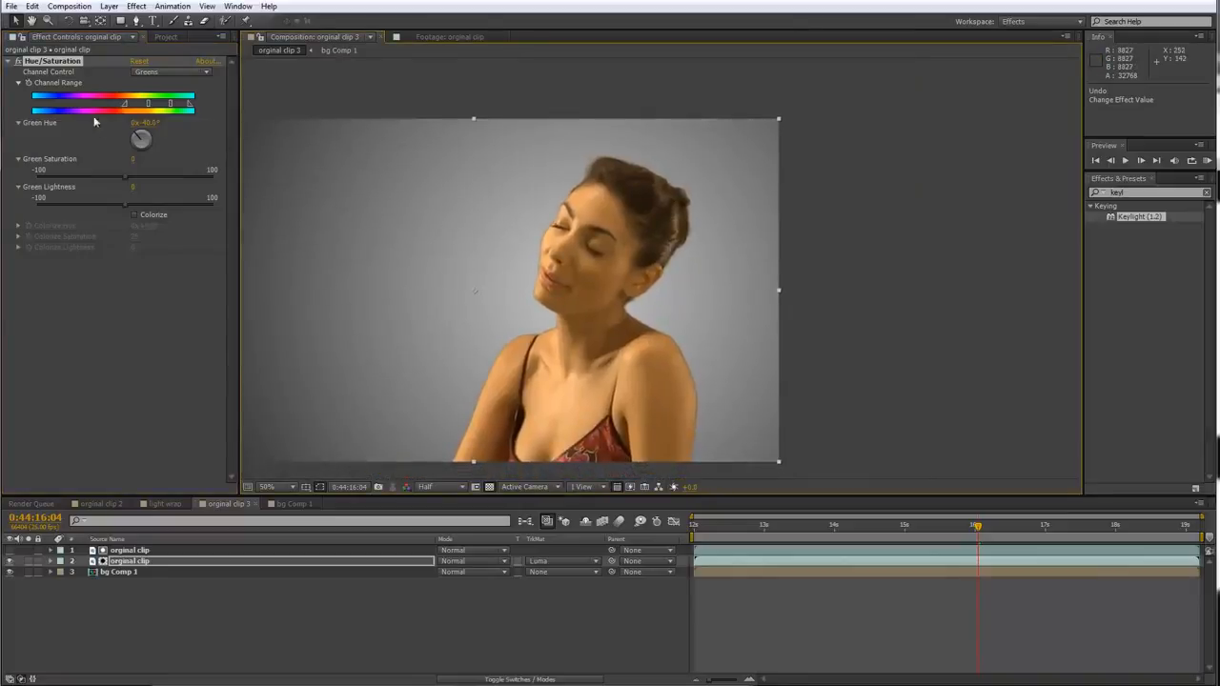
{"action": "left_click_drag", "start_coordinate": [124, 177], "coordinate": [115, 177]}
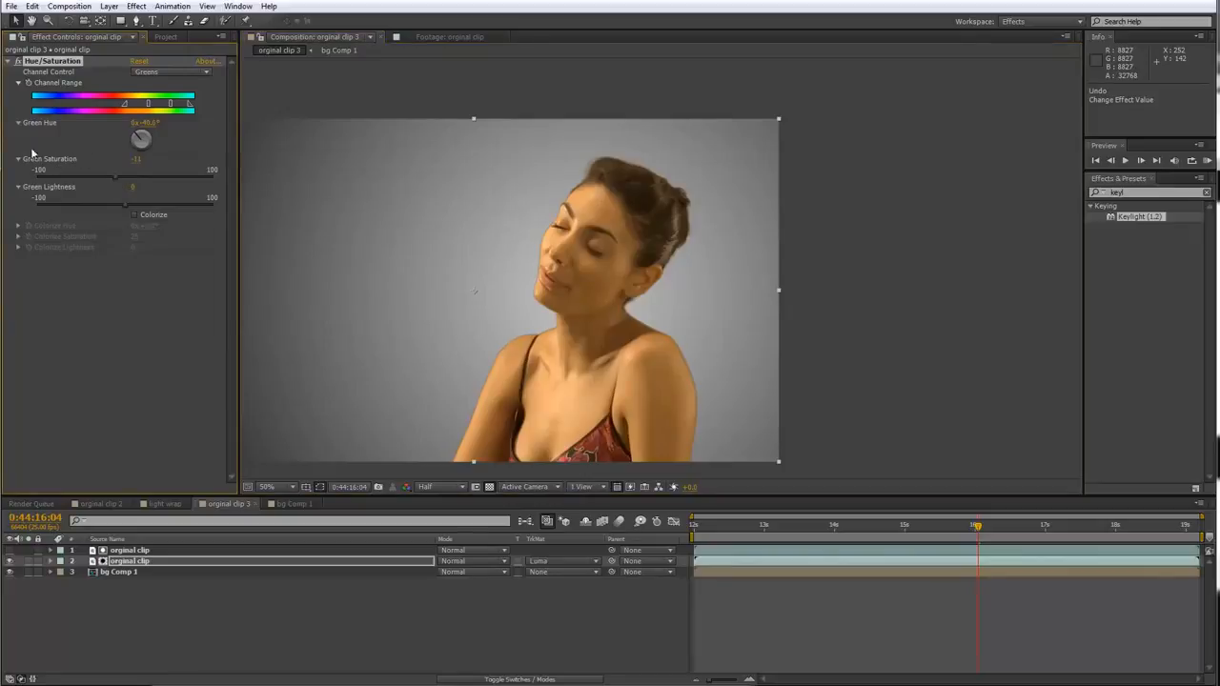
{"action": "scroll", "coordinate": [572, 190], "scroll_direction": "up", "scroll_amount": 2}
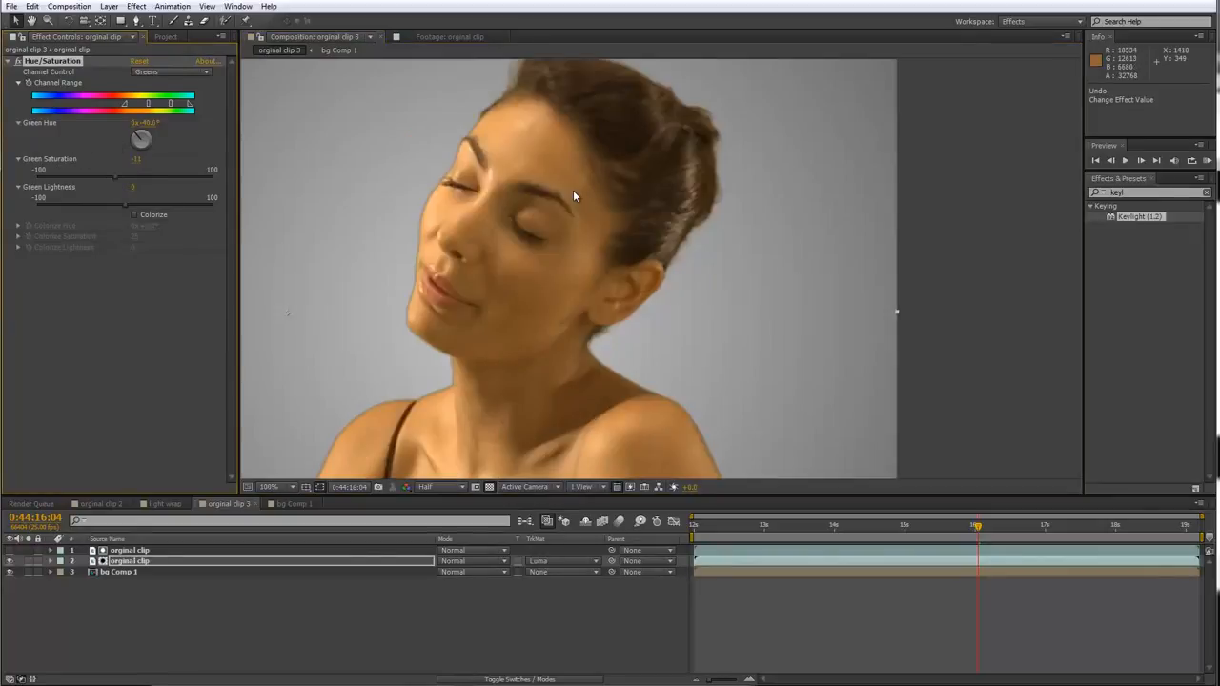
- Compare the woman's face and hair edges with the Hue/Saturation effect switched off and on
{"action": "left_click", "coordinate": [18, 60]}
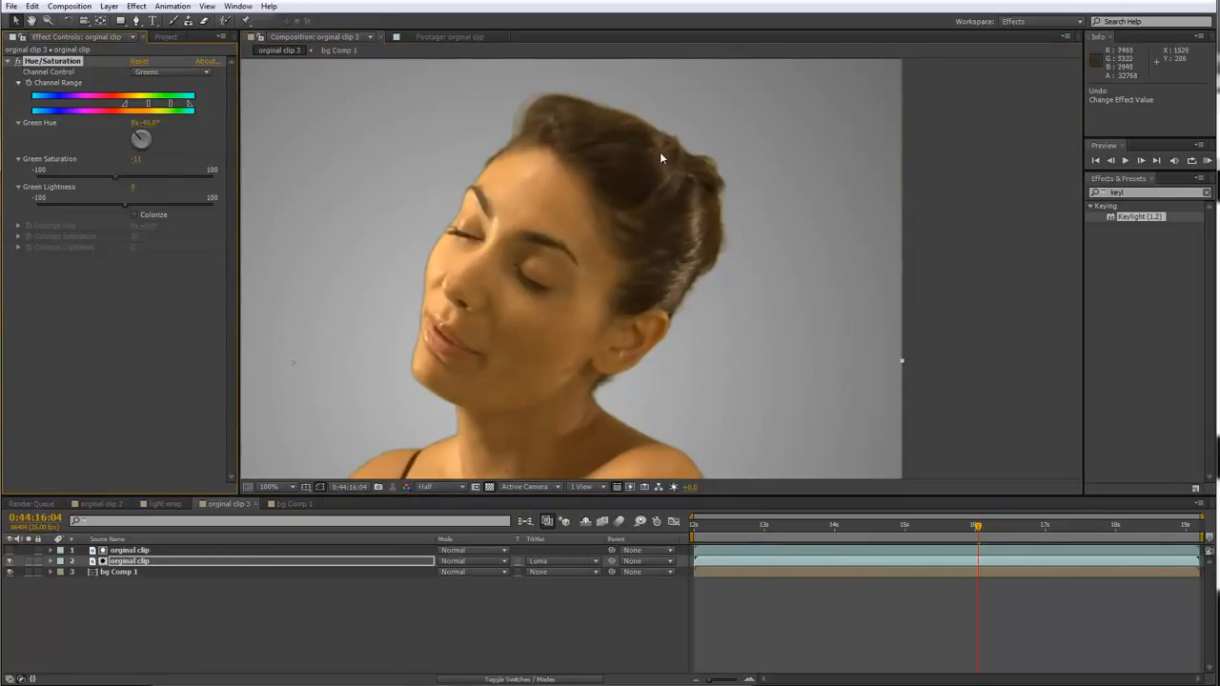
{"action": "scroll", "coordinate": [659, 152], "scroll_direction": "up", "scroll_amount": 2}
{"action": "left_click_drag", "start_coordinate": [653, 177], "coordinate": [724, 279]}
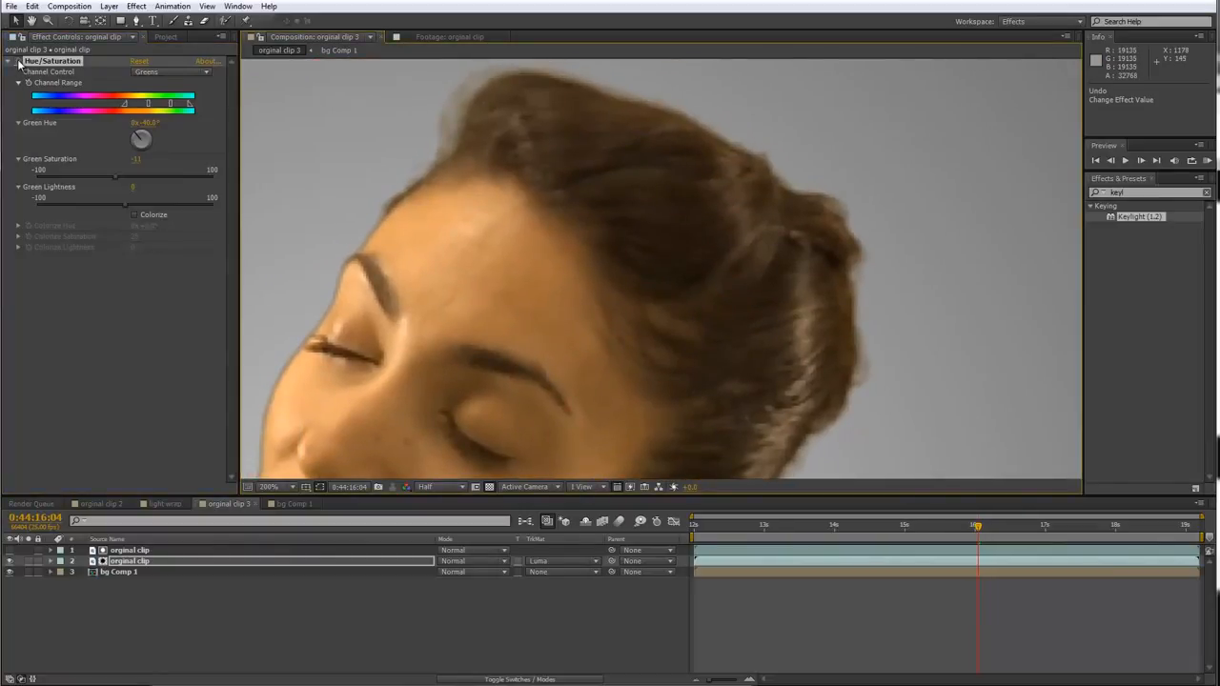
{"action": "left_click", "coordinate": [18, 60]}
{"action": "left_click", "coordinate": [18, 61]}
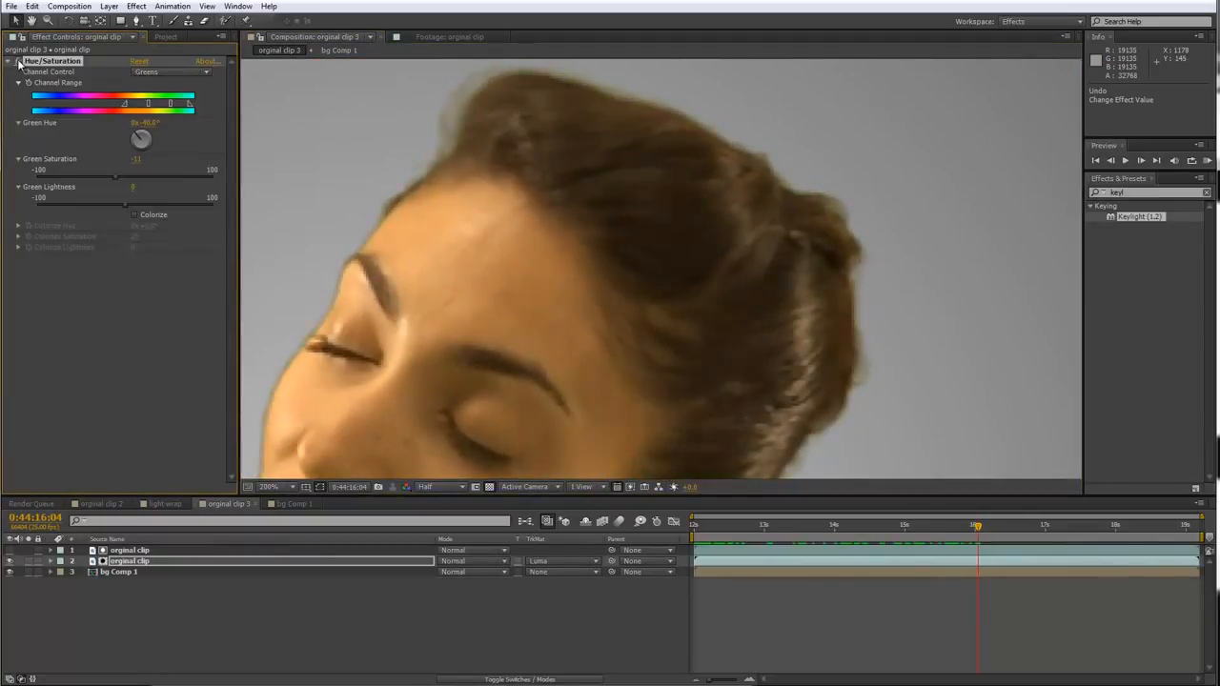
{"action": "left_click", "coordinate": [18, 62]}
{"action": "left_click", "coordinate": [18, 62]}
{"action": "scroll", "coordinate": [371, 195], "scroll_direction": "down", "scroll_amount": 1}
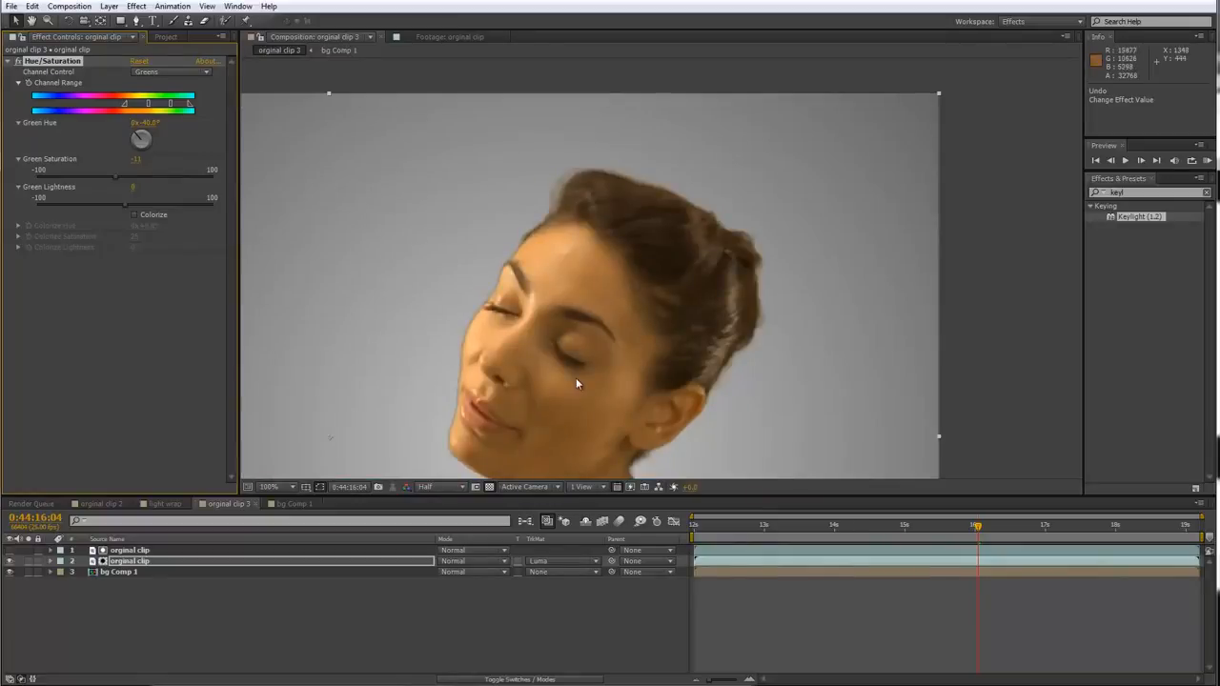
- Examine the whole composite and the hair detail, and scrub back to 0:44:13:12
{"action": "scroll", "coordinate": [575, 383], "scroll_direction": "down", "scroll_amount": 1}
{"action": "left_click_drag", "start_coordinate": [572, 382], "coordinate": [576, 298]}
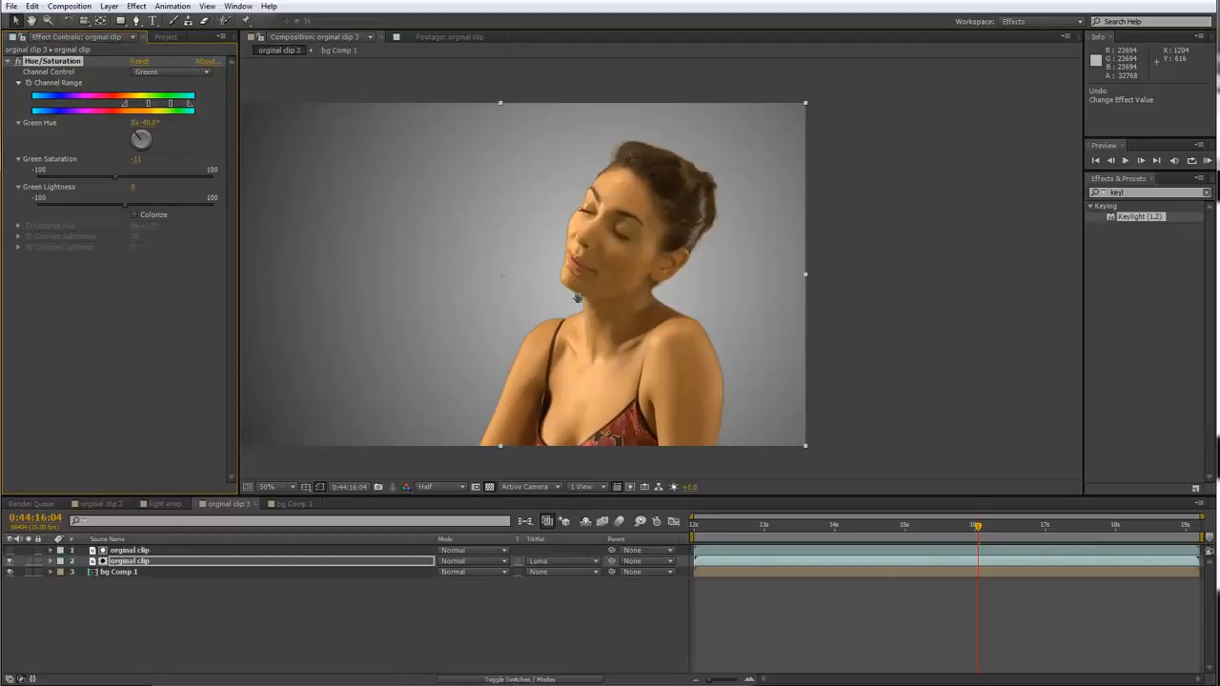
{"action": "scroll", "coordinate": [681, 243], "scroll_direction": "up", "scroll_amount": 2}
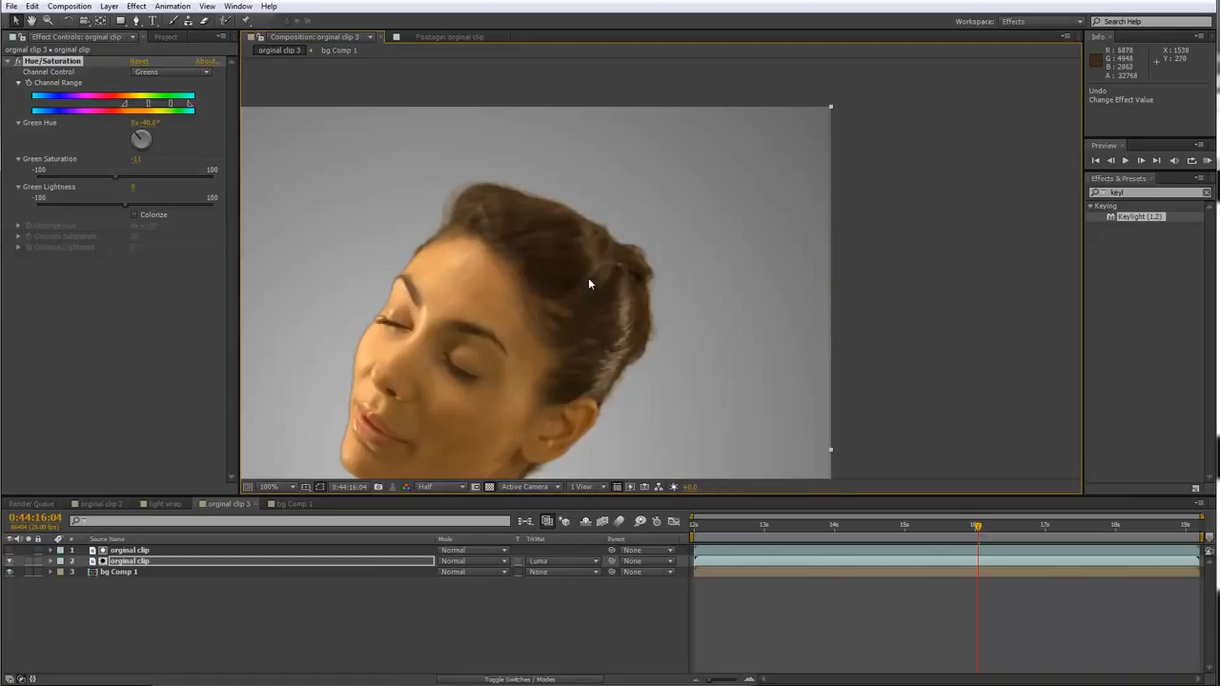
{"action": "scroll", "coordinate": [588, 277], "scroll_direction": "down", "scroll_amount": 2}
{"action": "left_click_drag", "start_coordinate": [948, 536], "coordinate": [791, 527]}
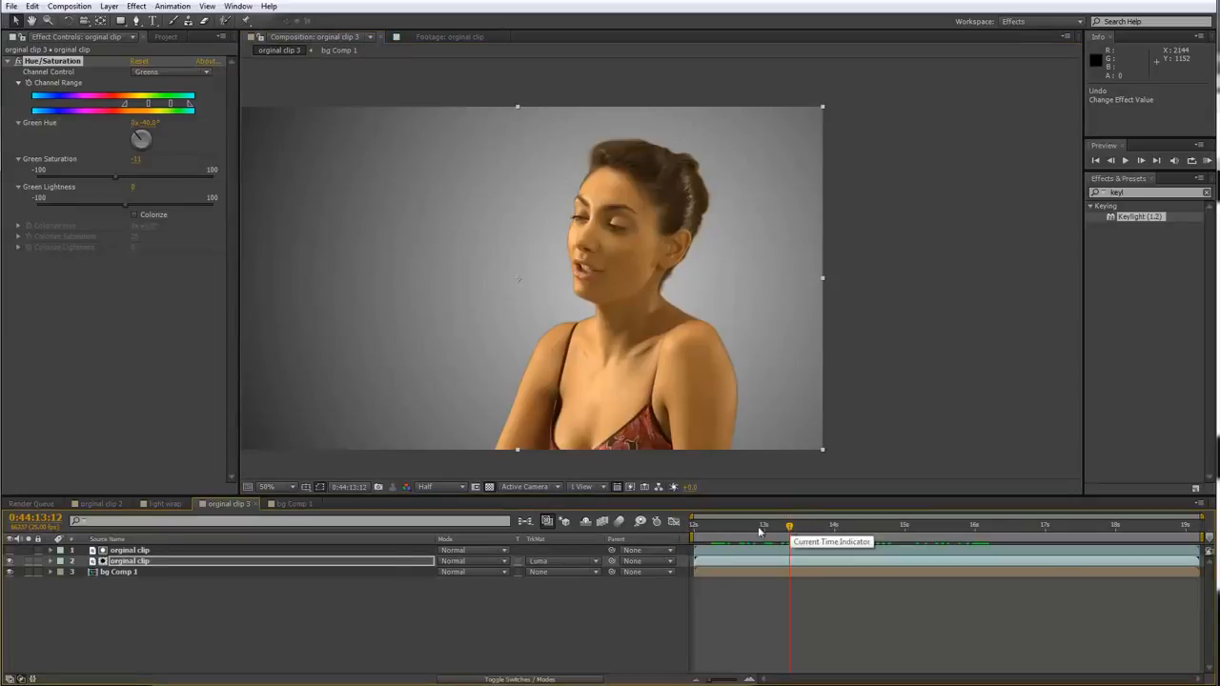
- Open the orginal clip 2 composition at 0:44:13:05 and inspect the woman with its light wrap and screened bg Comp 1 layers
{"action": "left_click", "coordinate": [112, 504]}
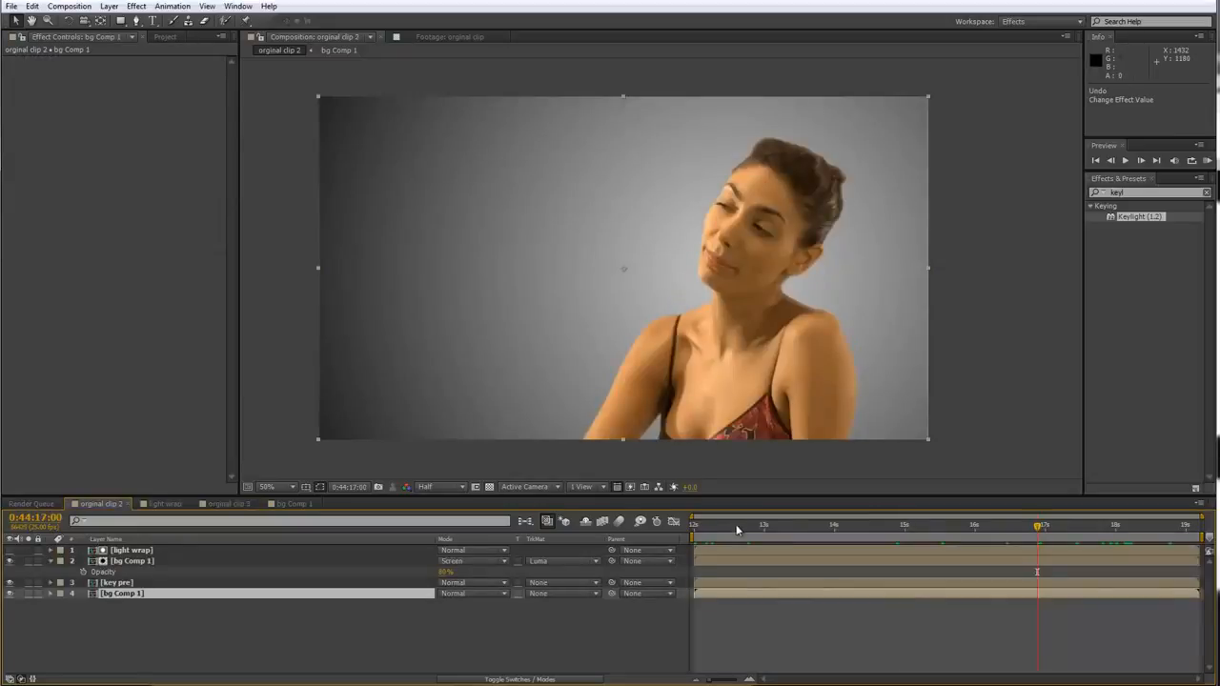
{"action": "left_click", "coordinate": [768, 525]}
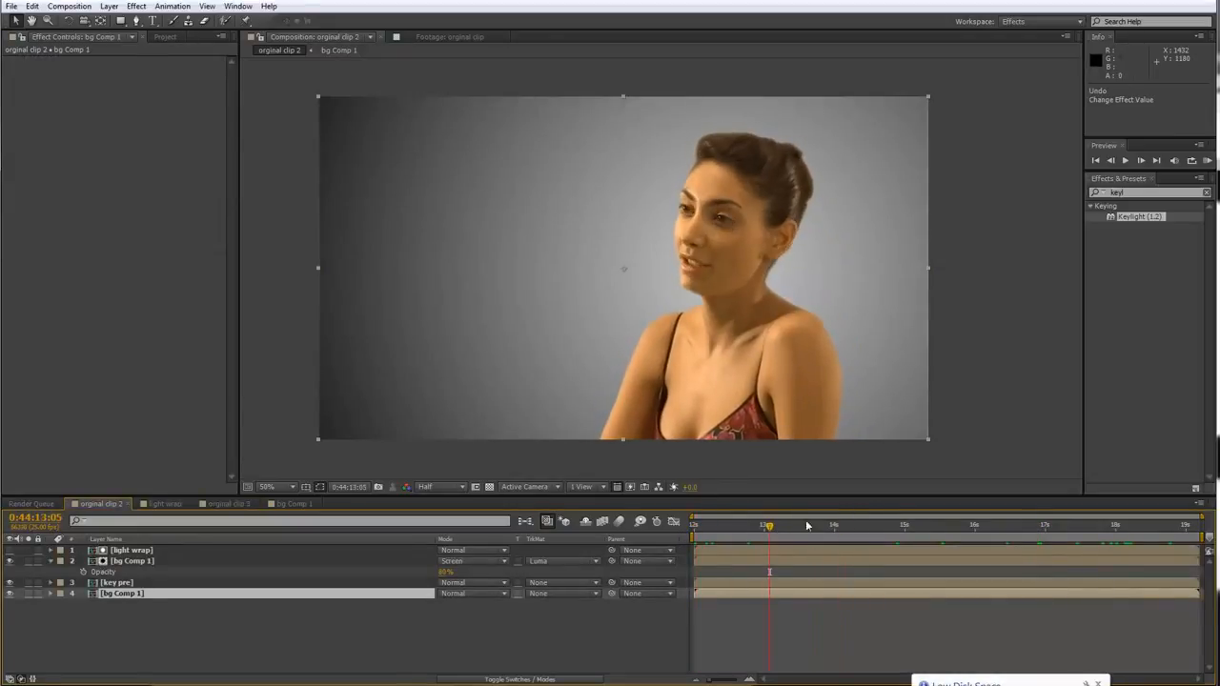
{"action": "scroll", "coordinate": [778, 290], "scroll_direction": "up", "scroll_amount": 1}
{"action": "left_click_drag", "start_coordinate": [777, 289], "coordinate": [597, 286]}
{"action": "left_click", "coordinate": [123, 551]}
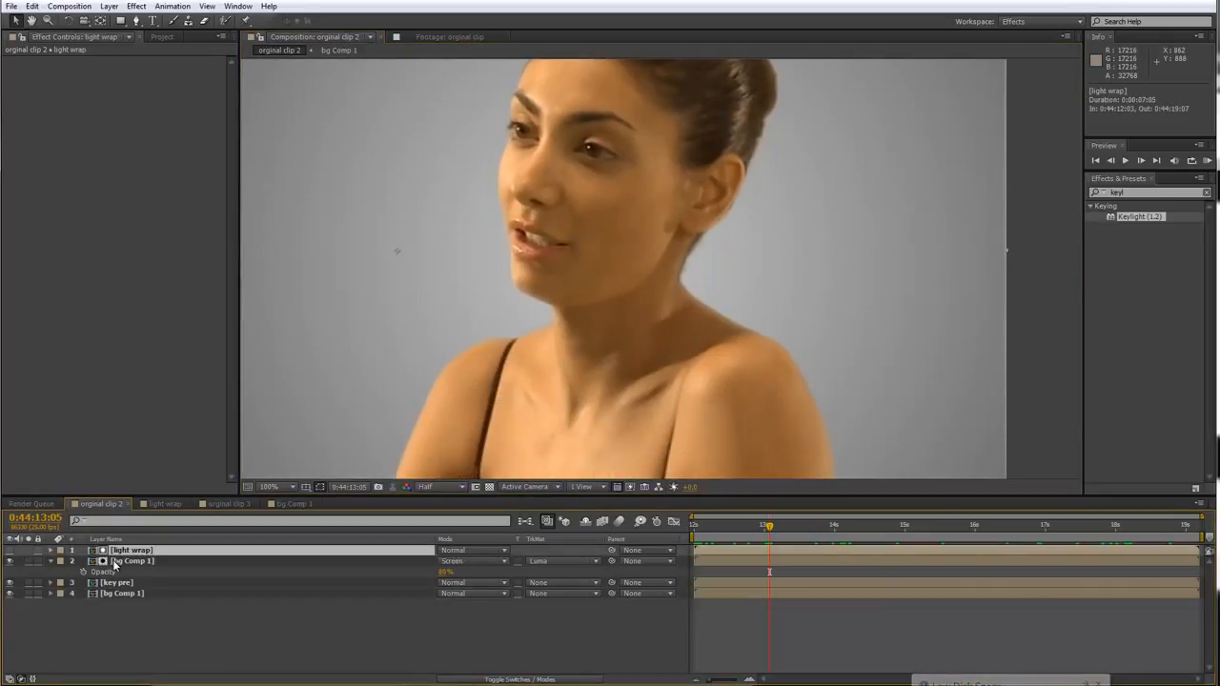
{"action": "left_click", "coordinate": [114, 562]}
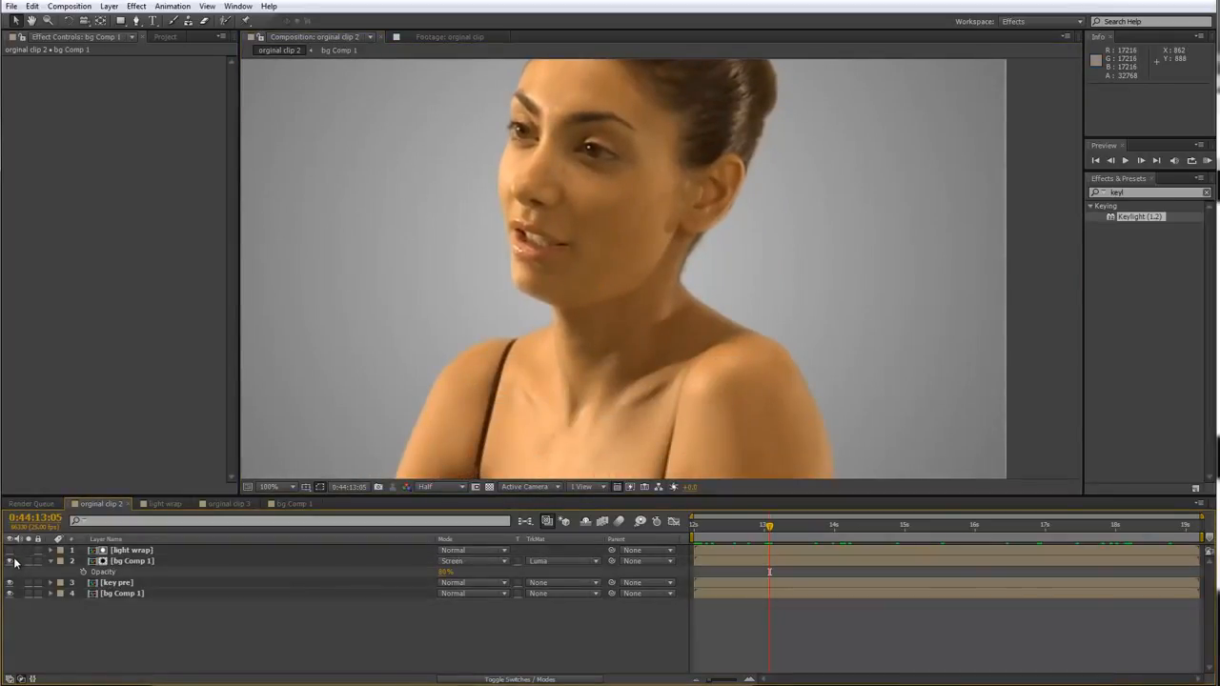
- Compare the woman's edges with the screened bg Comp 1 layer hidden and shown
{"action": "left_click", "coordinate": [10, 562]}
{"action": "left_click", "coordinate": [11, 561]}
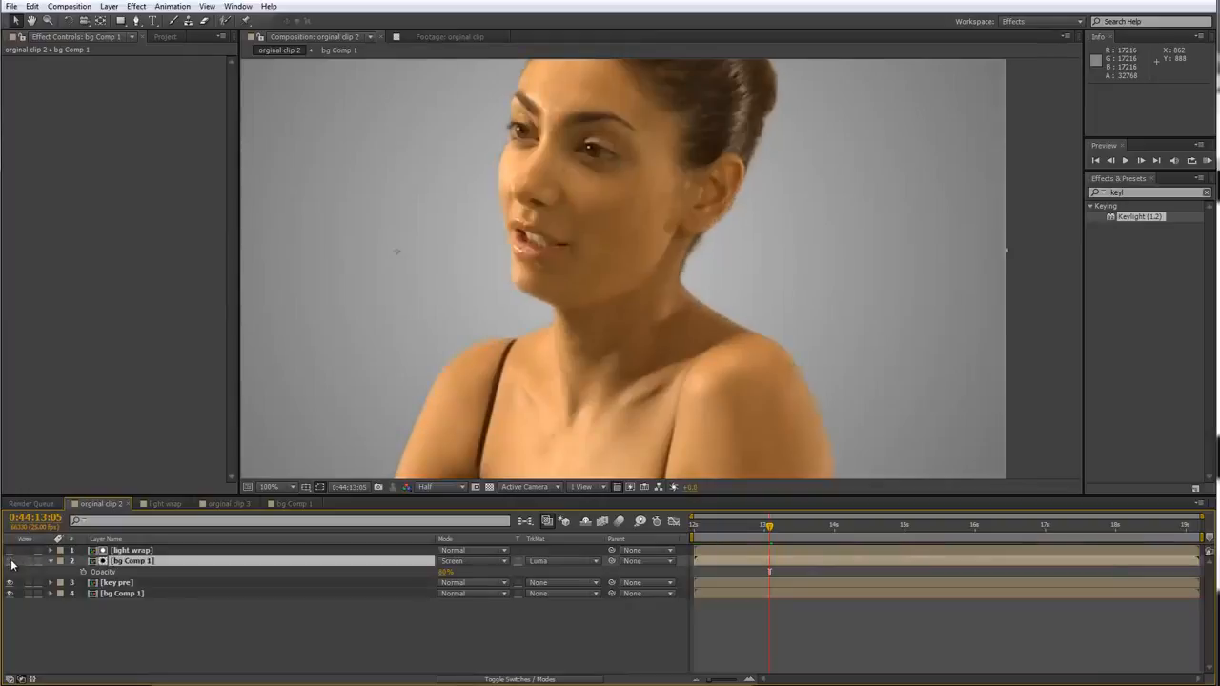
{"action": "left_click", "coordinate": [11, 561]}
{"action": "left_click", "coordinate": [10, 561]}
{"action": "left_click", "coordinate": [11, 561]}
{"action": "left_click", "coordinate": [10, 561]}
- Return to the orginal clip 3 composition and duplicate the top orginal clip layer carrying the Keylight effect
{"action": "left_click", "coordinate": [231, 504]}
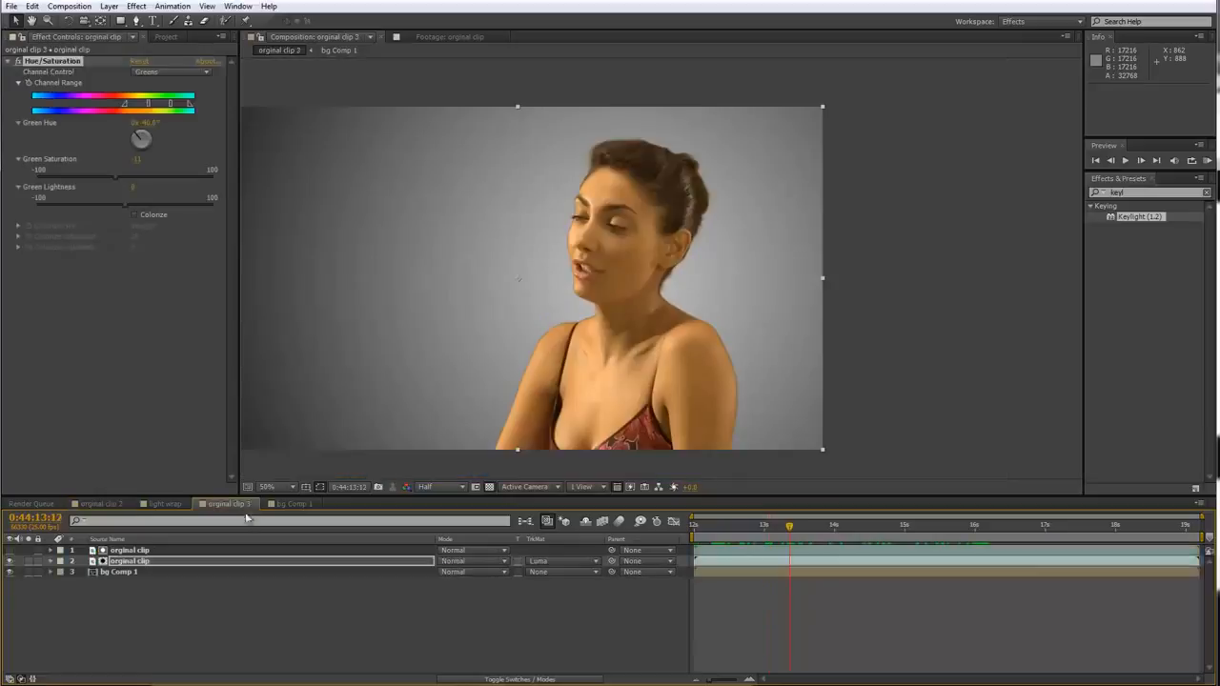
{"action": "left_click", "coordinate": [172, 616]}
{"action": "left_click", "coordinate": [130, 551]}
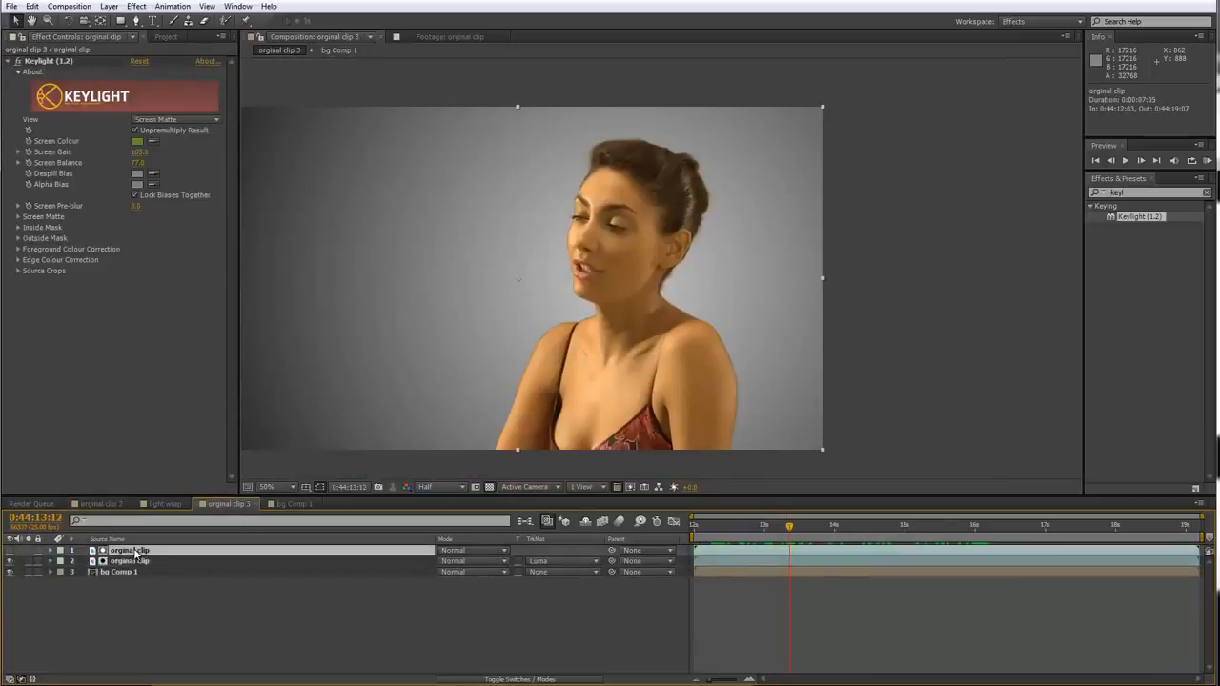
{"action": "key", "text": "ctrl+d"}
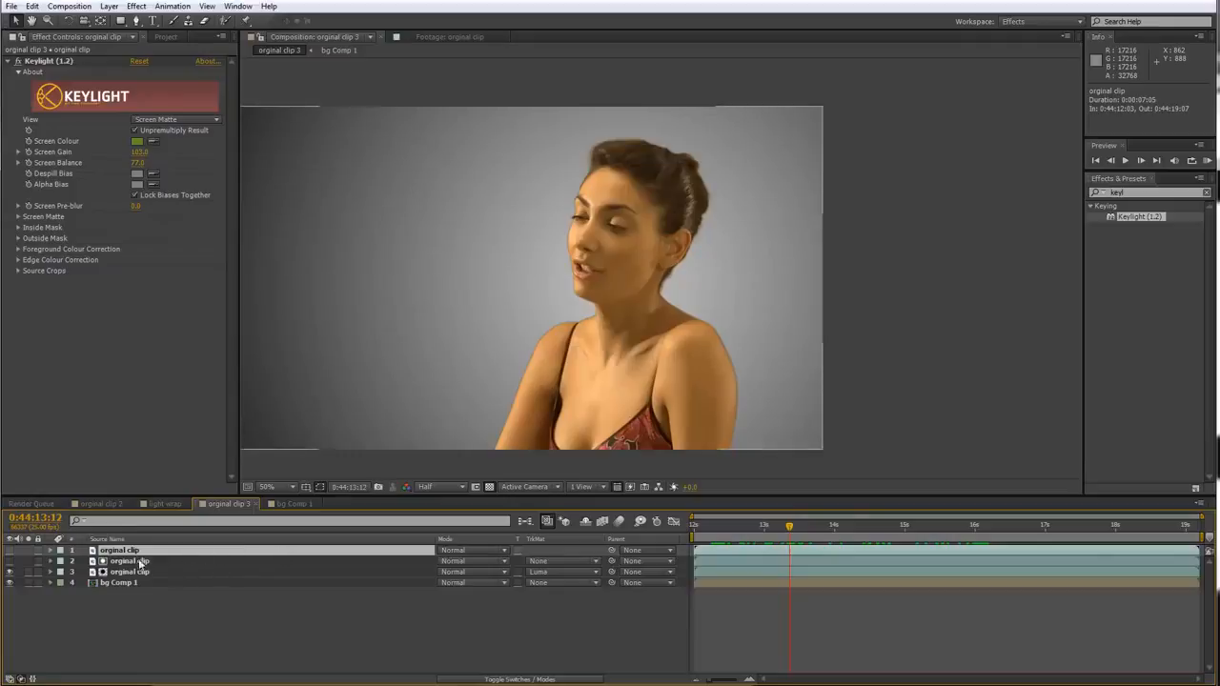
- Pre-compose the two lower orginal clip layers as "key pre", moving all attributes into the new composition
{"action": "left_click", "coordinate": [135, 563]}
{"action": "left_click", "coordinate": [136, 571], "text": "shift"}
{"action": "right_click", "coordinate": [137, 571]}
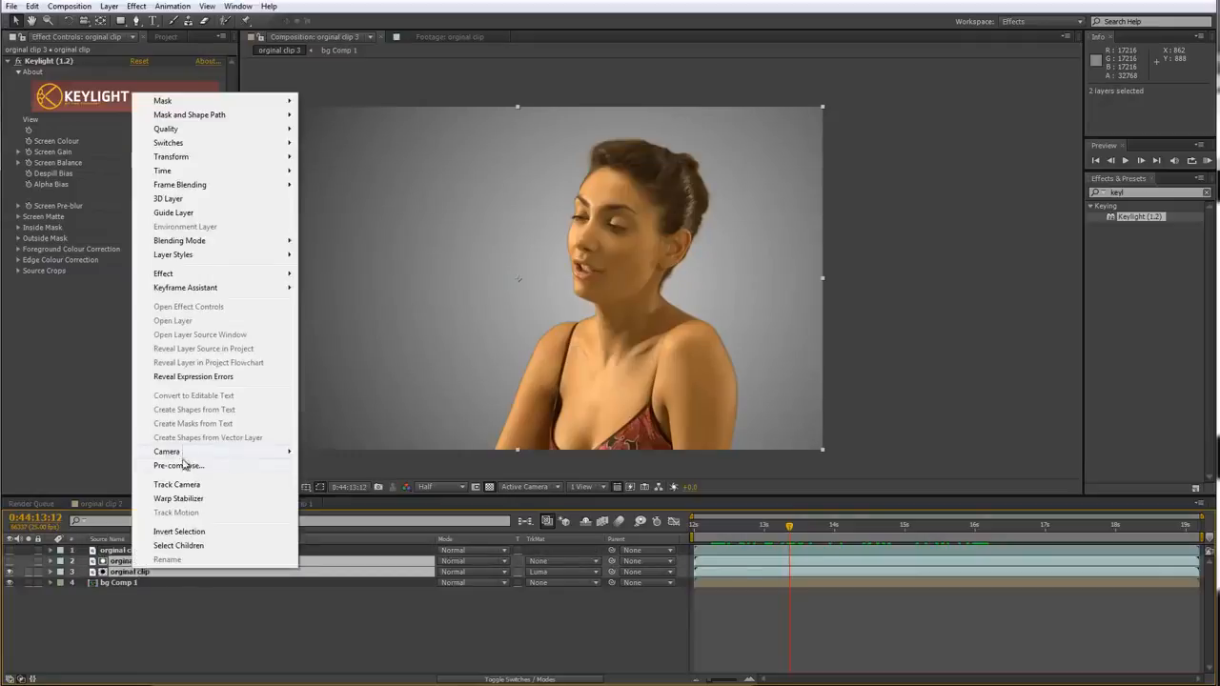
{"action": "left_click", "coordinate": [182, 464]}
{"action": "type", "text": "key pre"}
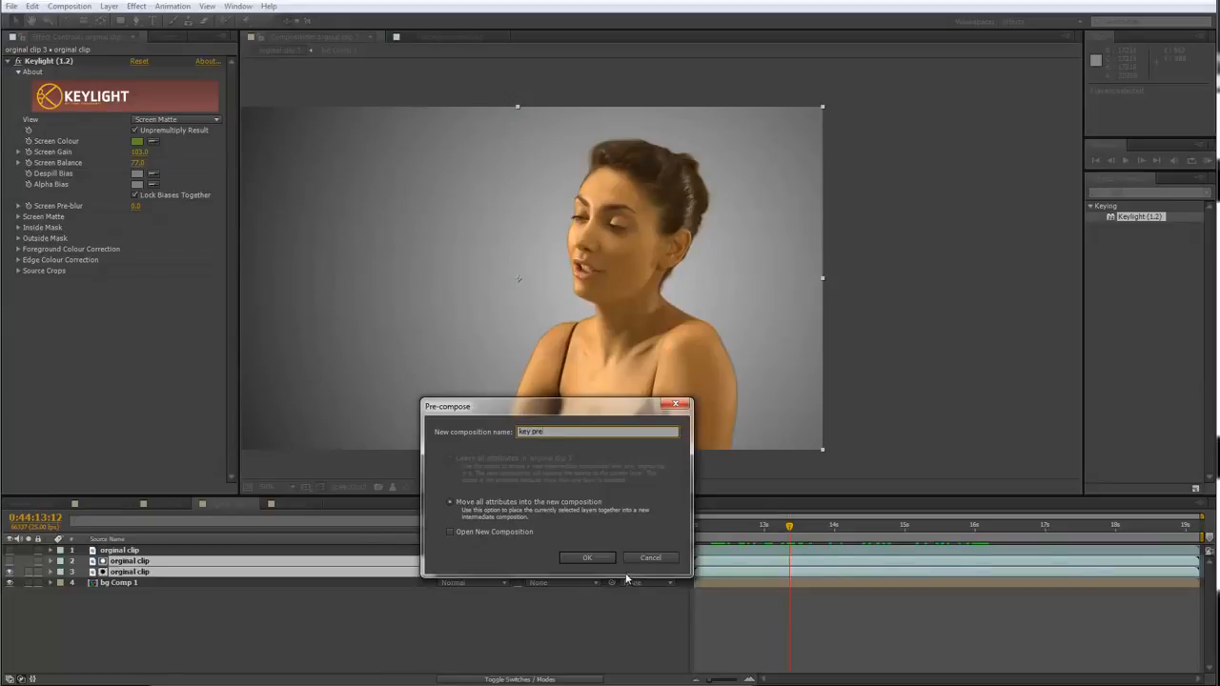
{"action": "left_click", "coordinate": [587, 557]}
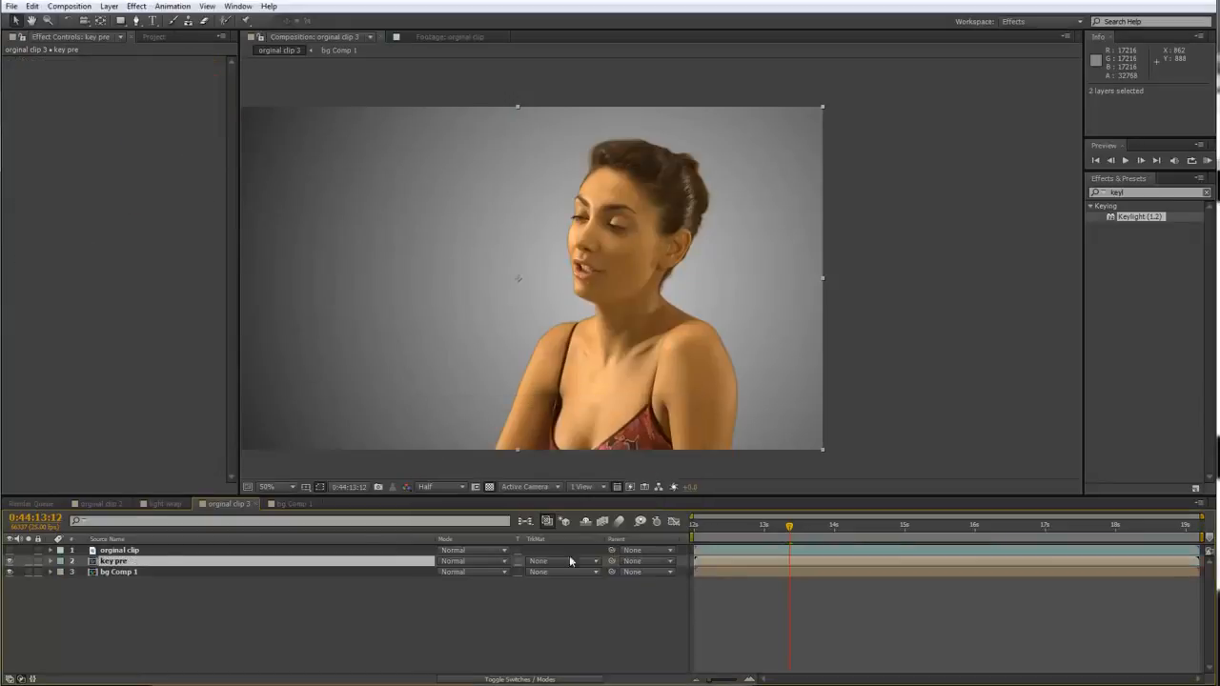
- Duplicate the bg Comp 1 layer and place the copy directly above the key pre layer
{"action": "left_click", "coordinate": [135, 573]}
{"action": "key", "text": "ctrl+d"}
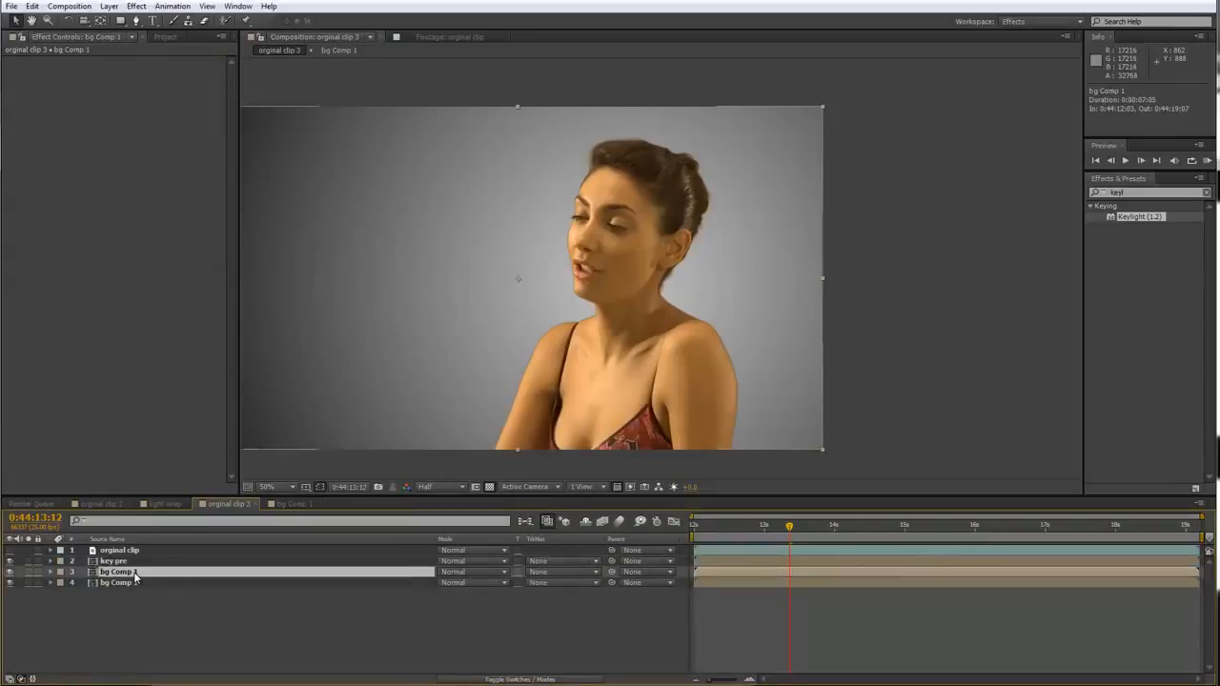
{"action": "left_click_drag", "start_coordinate": [135, 575], "coordinate": [140, 559]}
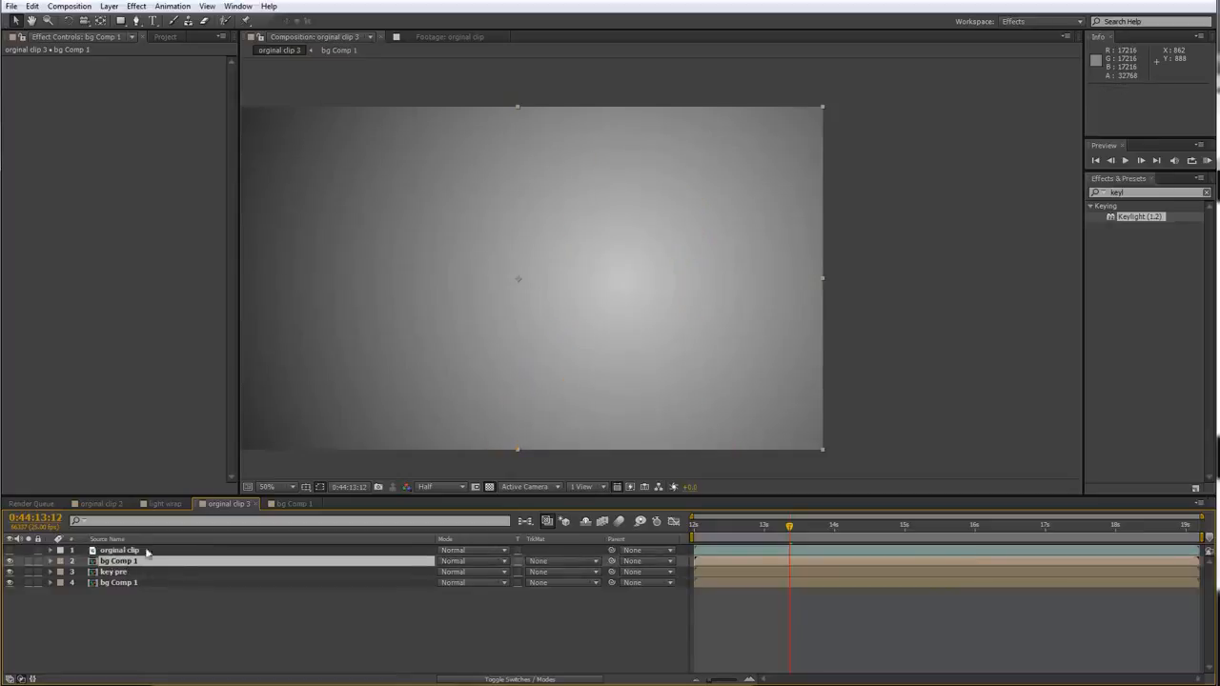
- Duplicate the Keylight orginal clip layer, show the lower copy, and set its track matte to Luma Inverted Matte "orginal clip"
{"action": "left_click", "coordinate": [132, 550]}
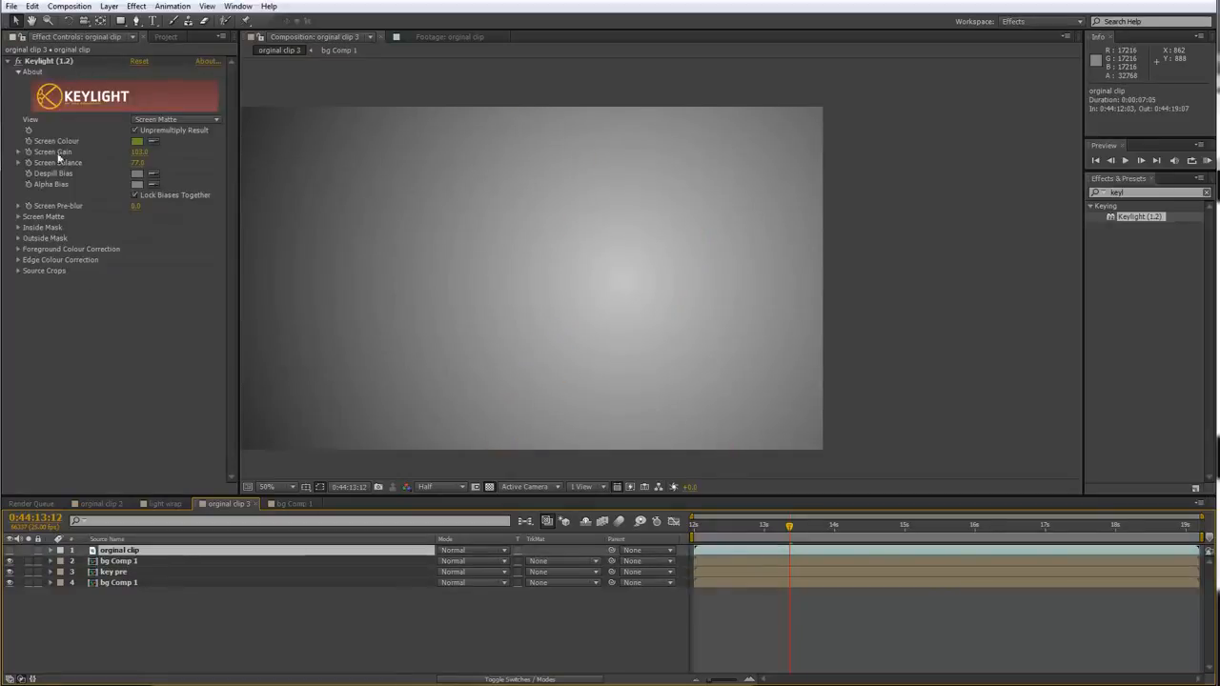
{"action": "key", "text": "ctrl+d"}
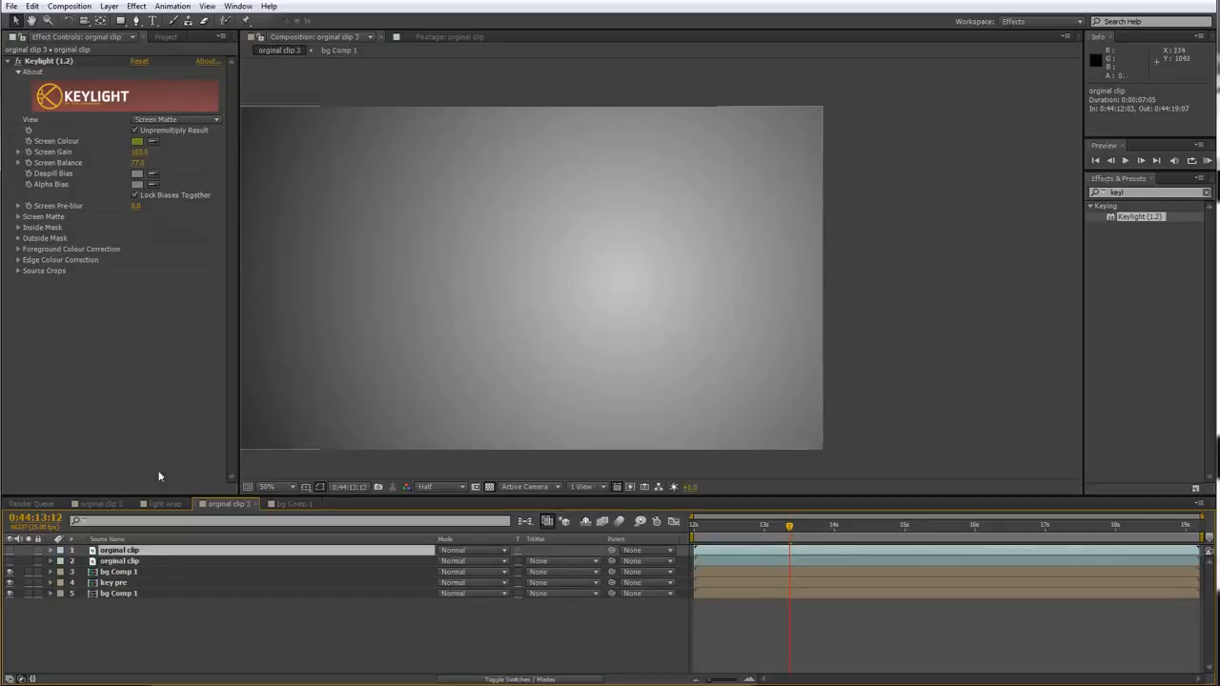
{"action": "left_click", "coordinate": [9, 561]}
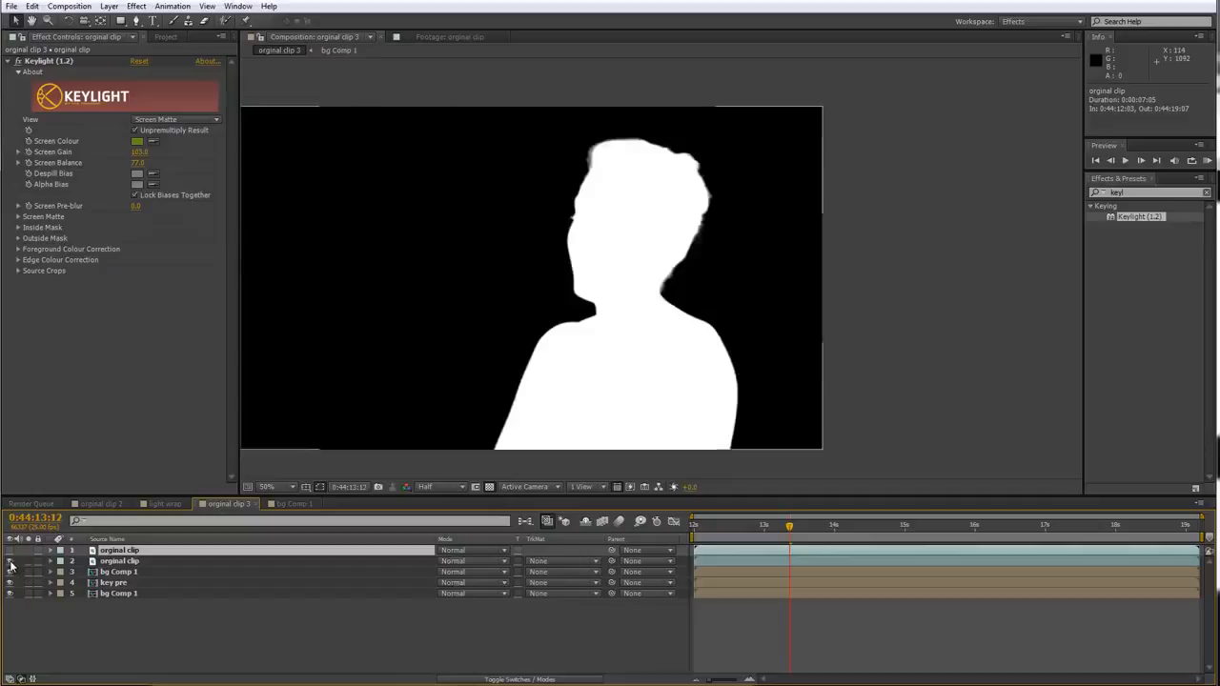
{"action": "left_click", "coordinate": [542, 564]}
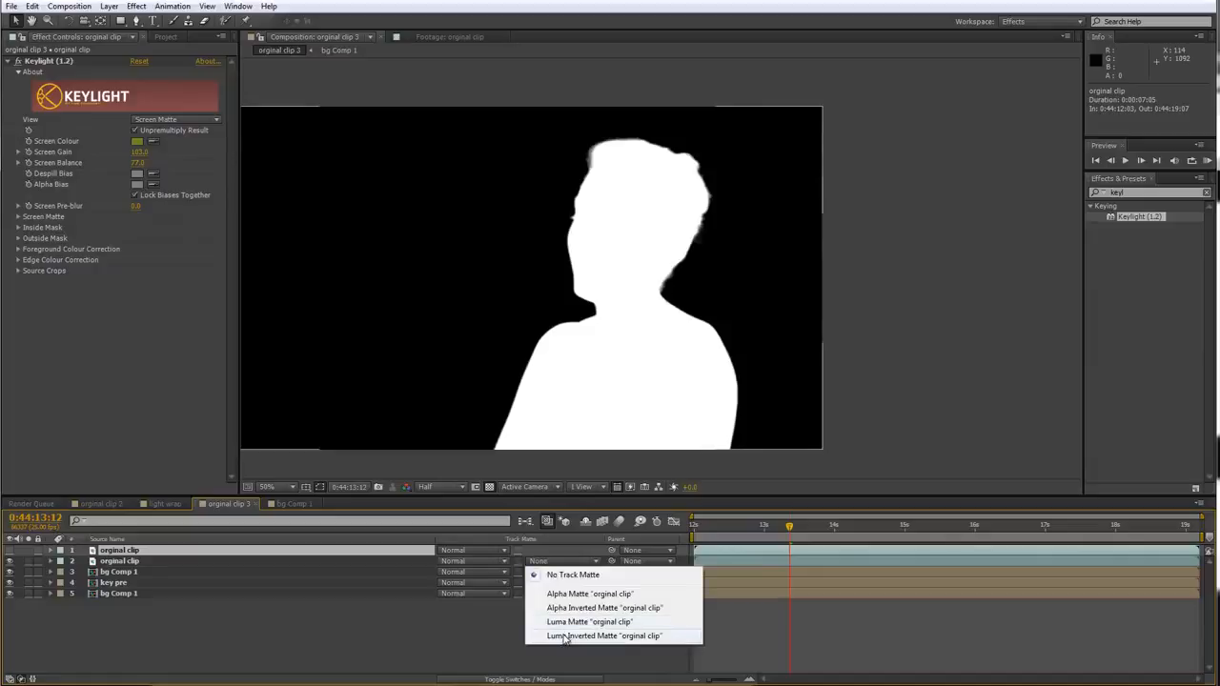
{"action": "left_click", "coordinate": [565, 635]}
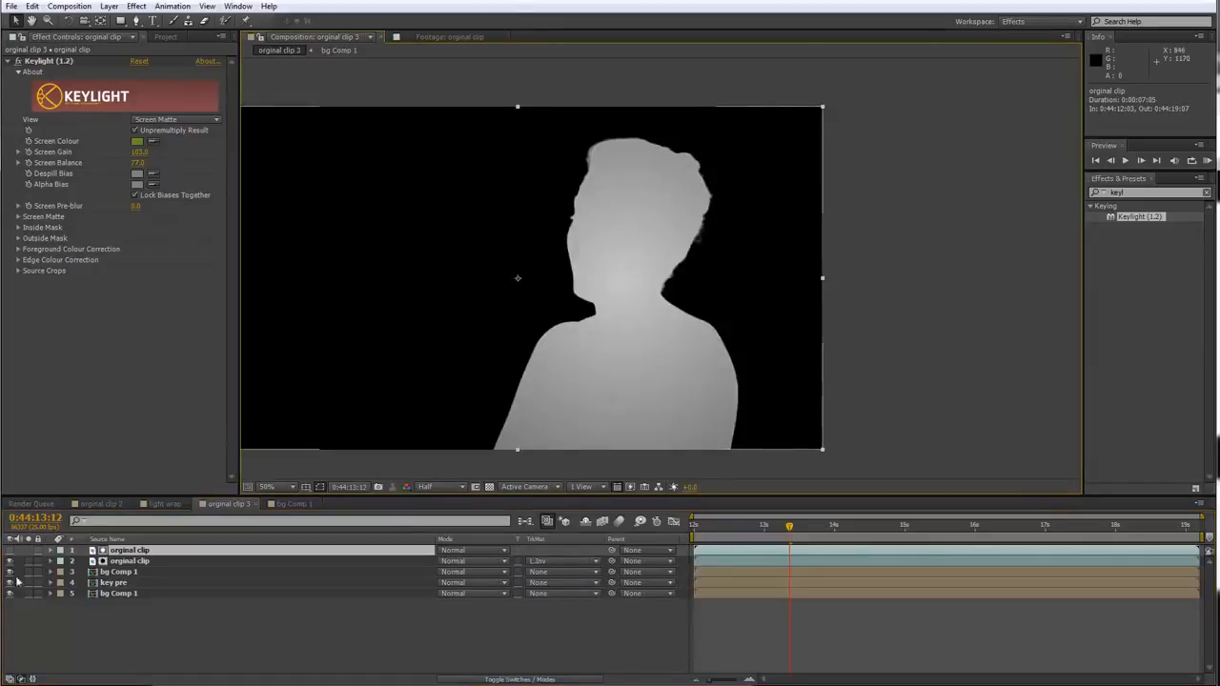
- Hide both bg Comp 1 layers and key pre, and inspect the matte outline with the transparency grid on and off
{"action": "left_click_drag", "start_coordinate": [9, 571], "coordinate": [10, 594]}
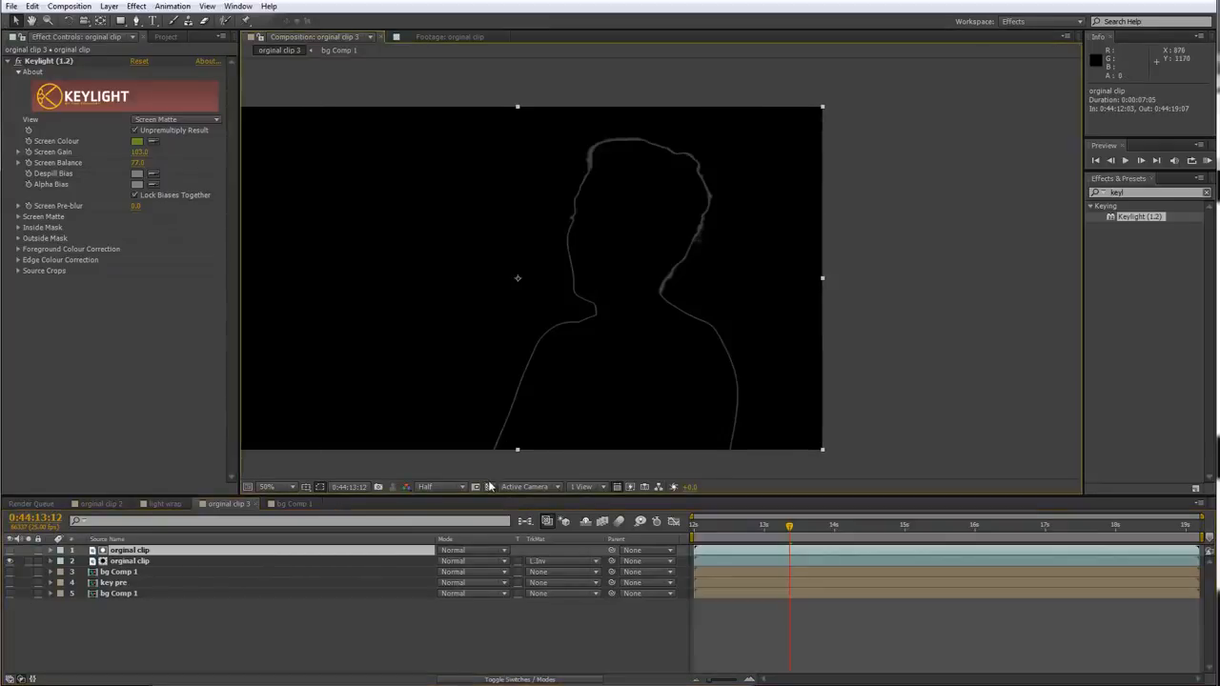
{"action": "left_click", "coordinate": [489, 487]}
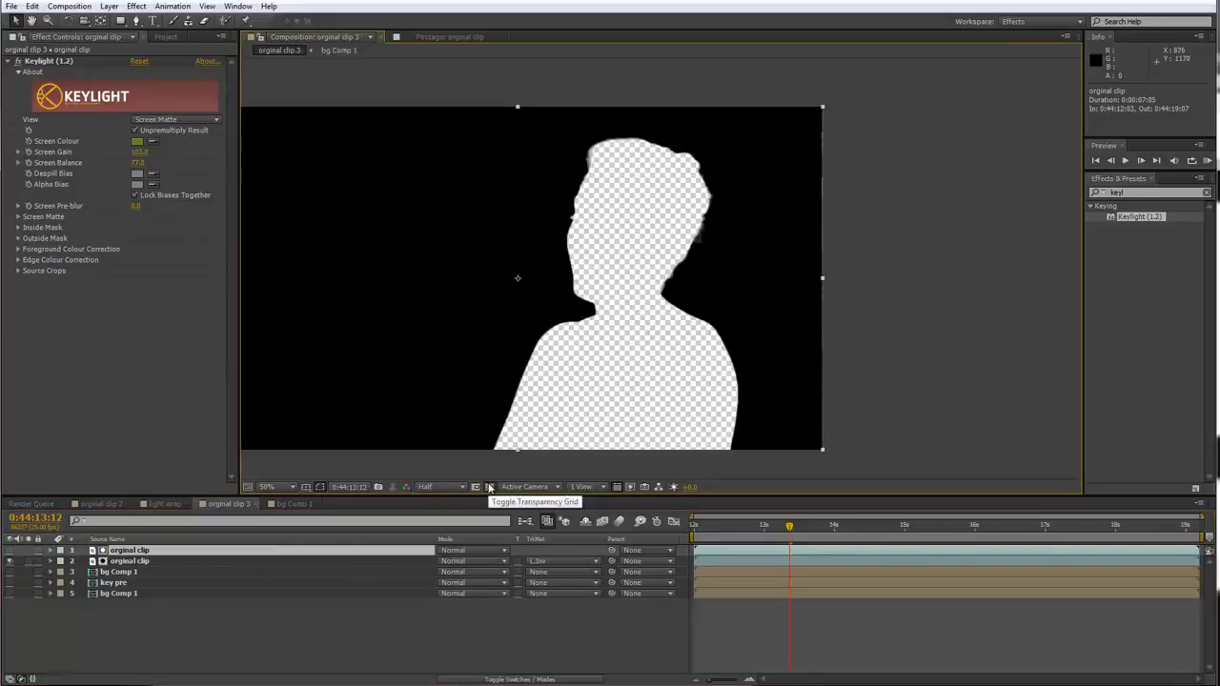
{"action": "left_click", "coordinate": [489, 488]}
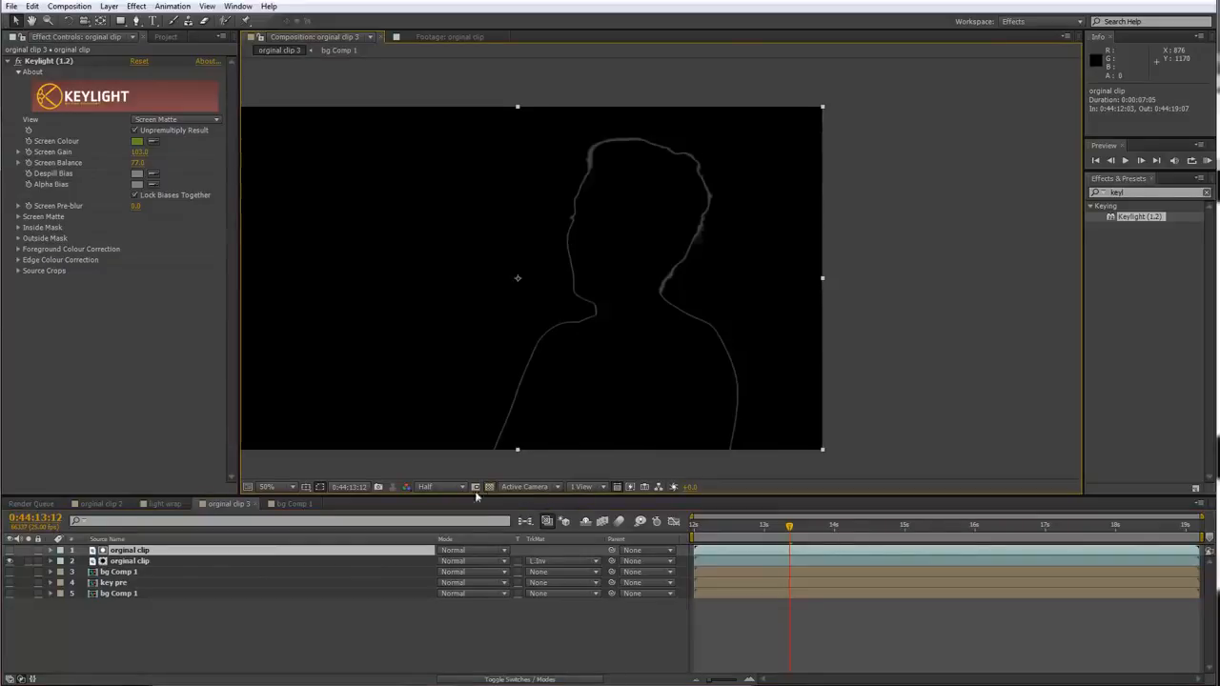
{"action": "scroll", "coordinate": [554, 296], "scroll_direction": "up", "scroll_amount": 3}
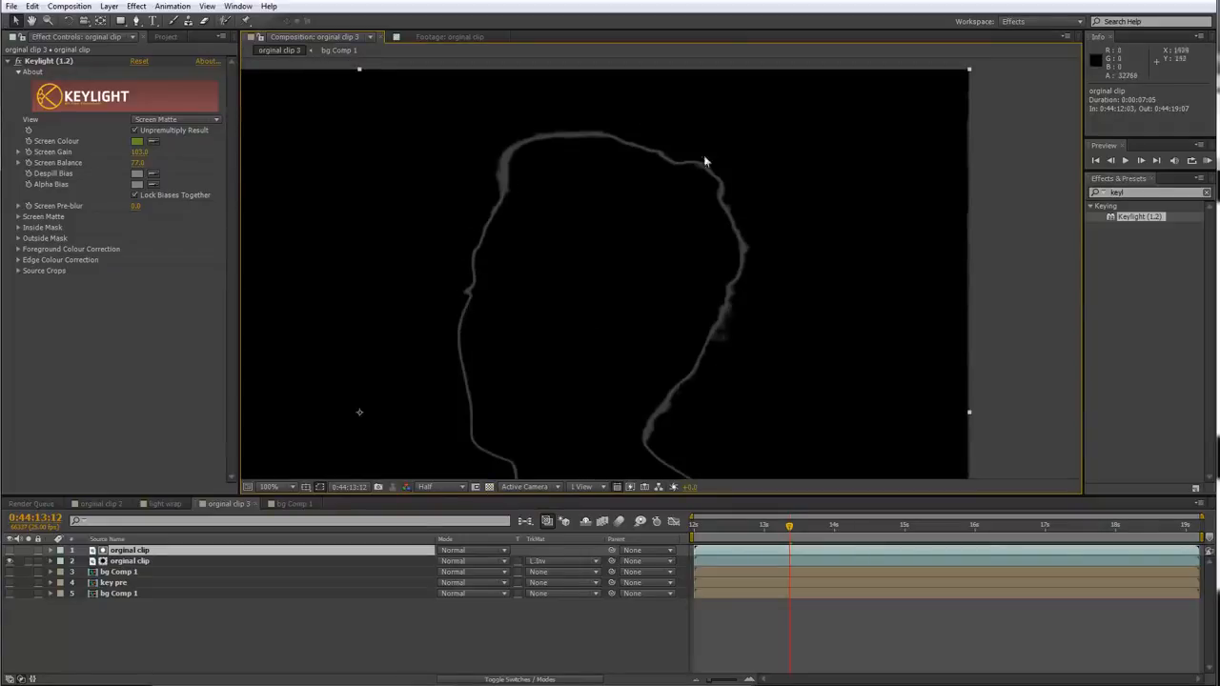
{"action": "scroll", "coordinate": [673, 357], "scroll_direction": "down", "scroll_amount": 2}
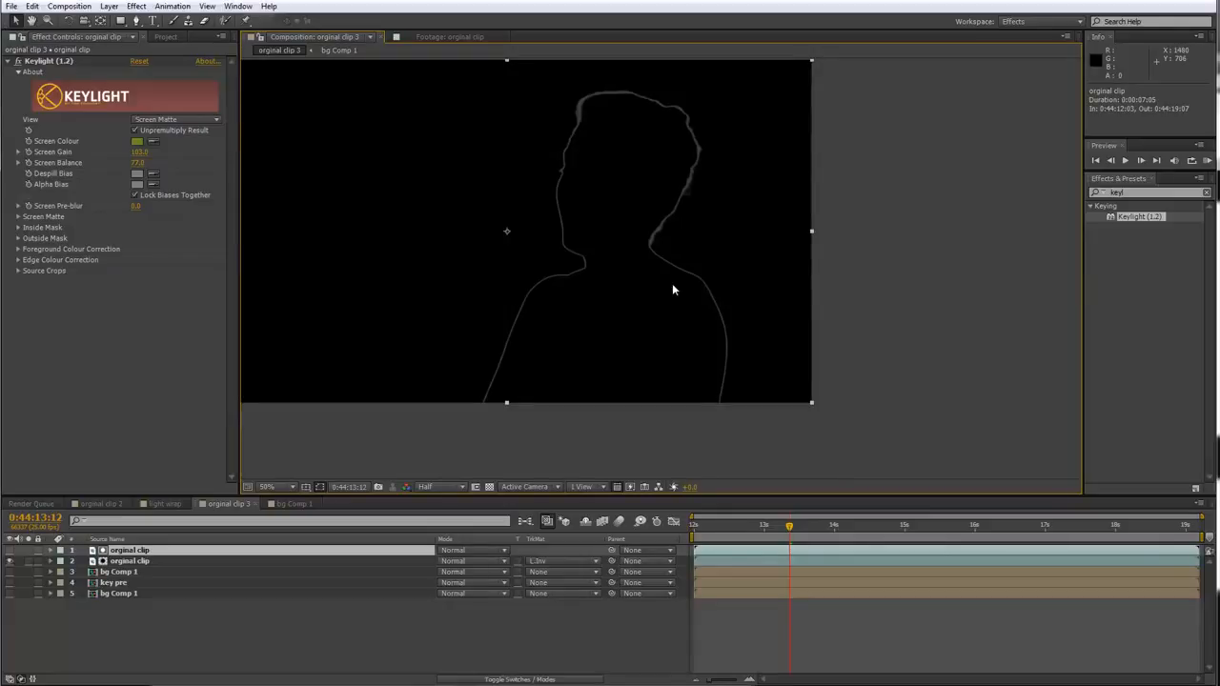
{"action": "left_click_drag", "start_coordinate": [673, 286], "coordinate": [670, 328]}
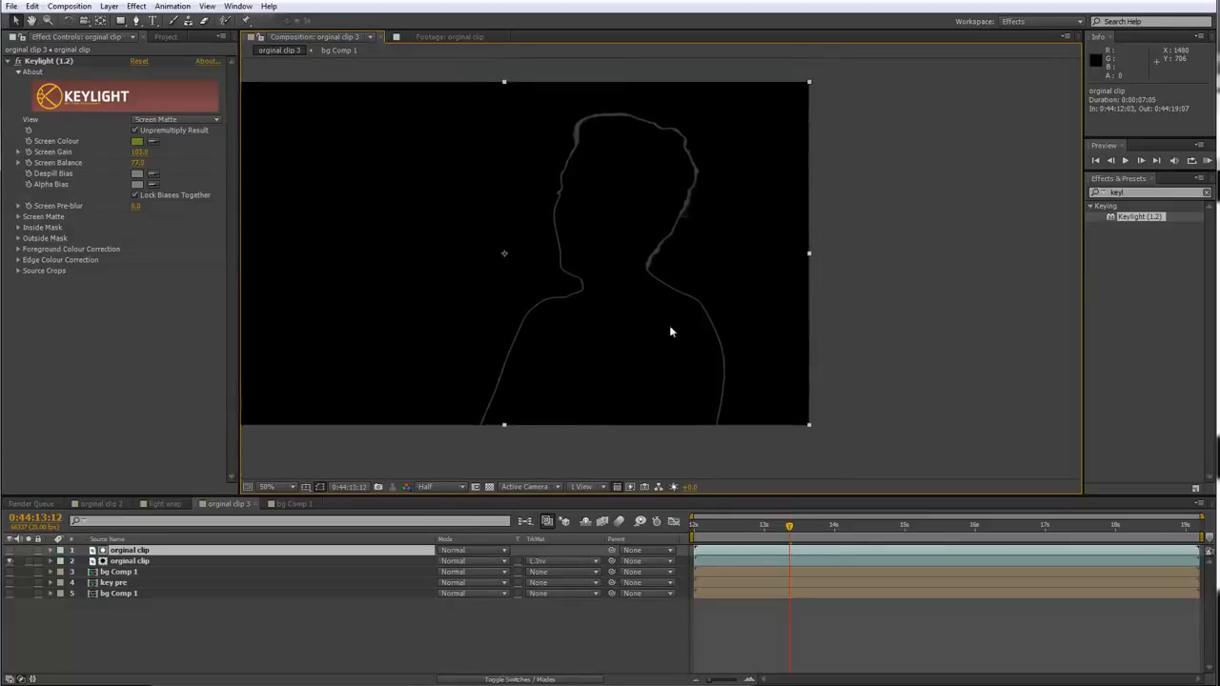
- Add Fast Blur to the top orginal clip matte layer, with Blurriness 30 and Repeat Edge Pixels enabled
{"action": "right_click", "coordinate": [141, 554]}
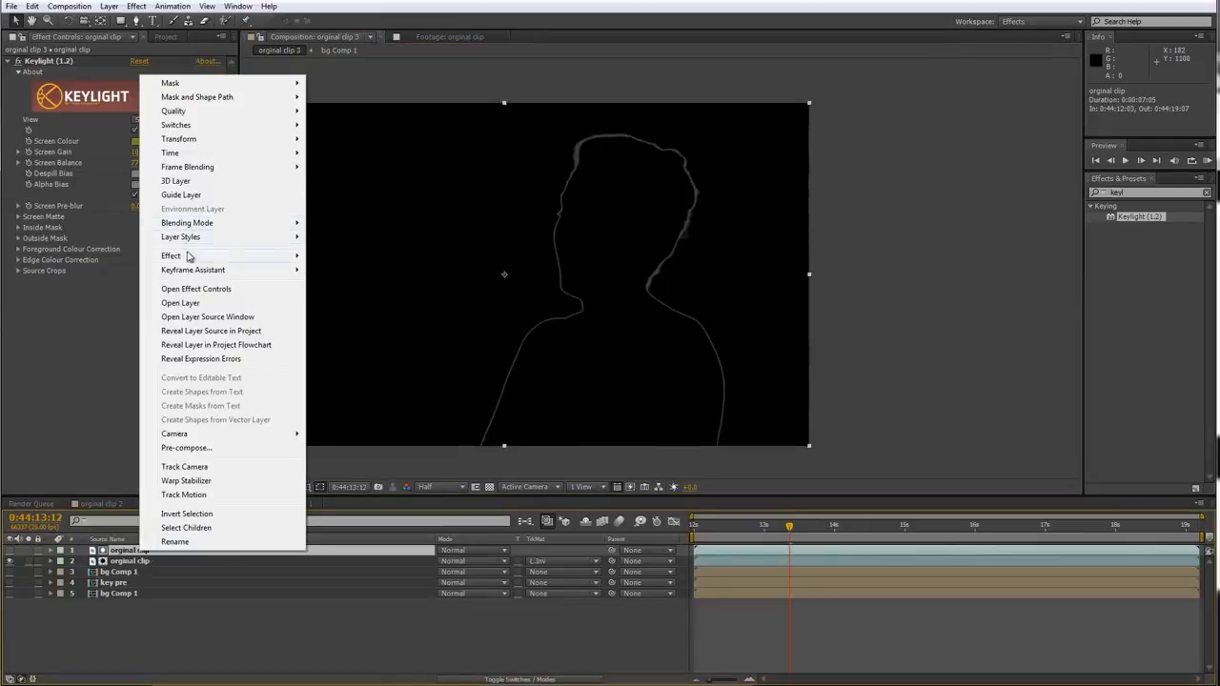
{"action": "mouse_move", "coordinate": [220, 269]}
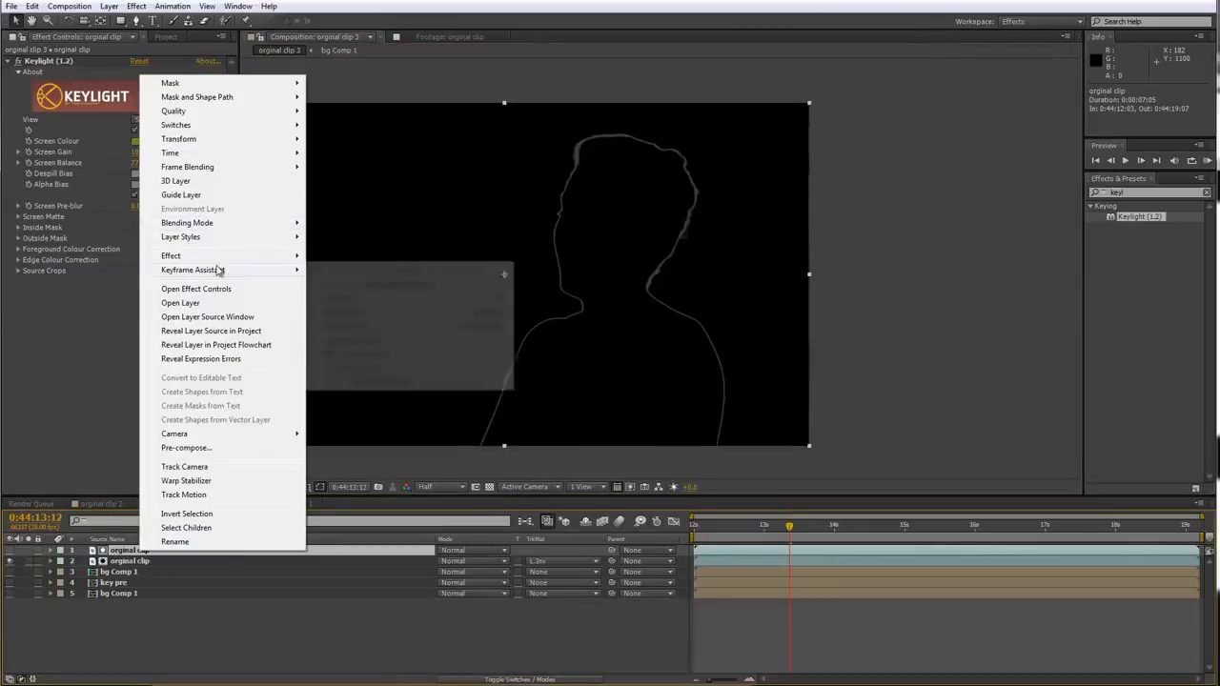
{"action": "mouse_move", "coordinate": [372, 273]}
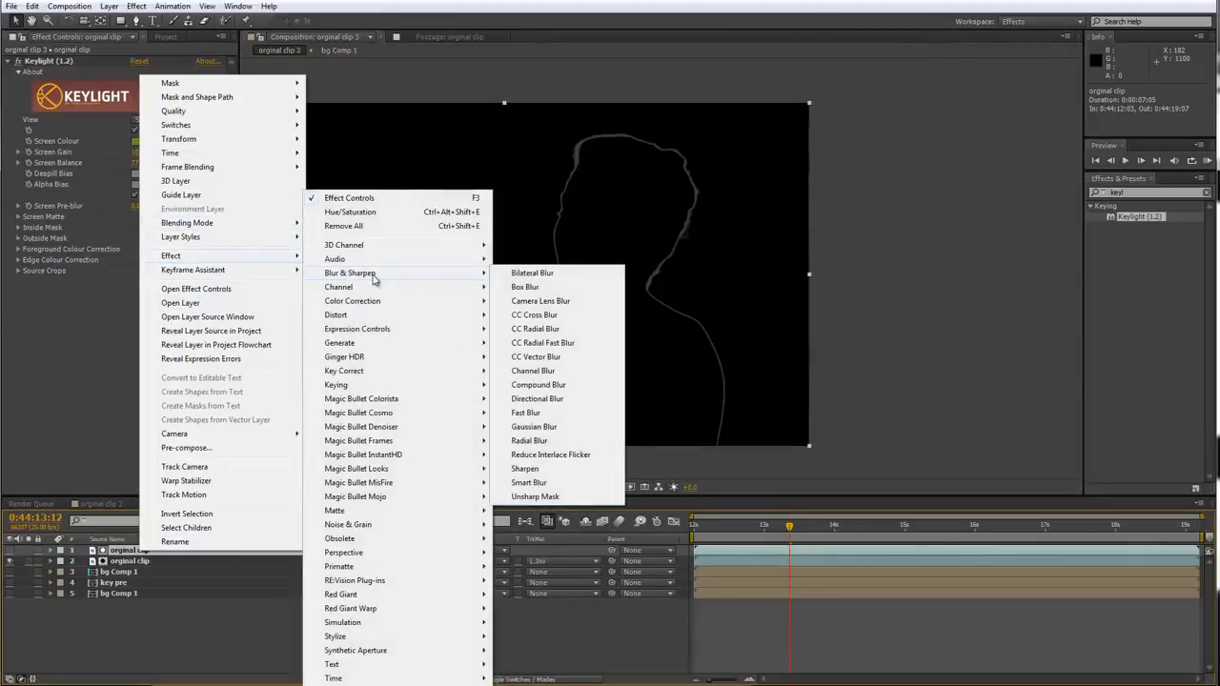
{"action": "left_click", "coordinate": [526, 412]}
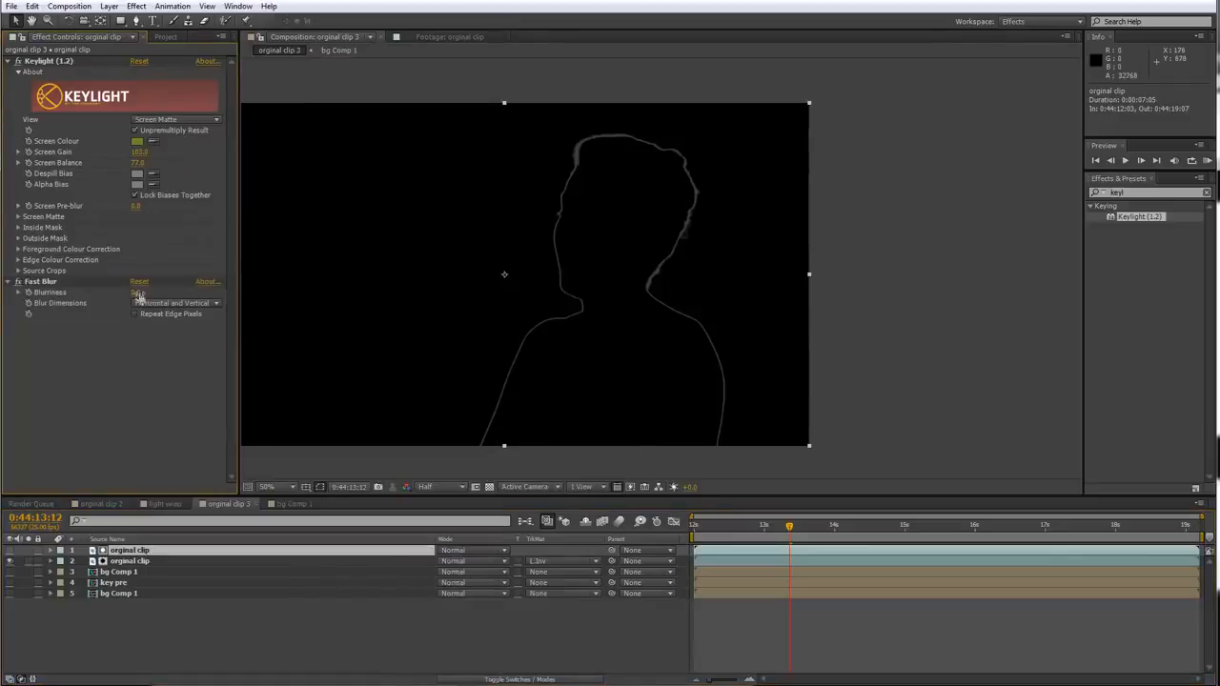
{"action": "left_click", "coordinate": [138, 293]}
{"action": "type", "text": "10"}
{"action": "key", "text": "Return"}
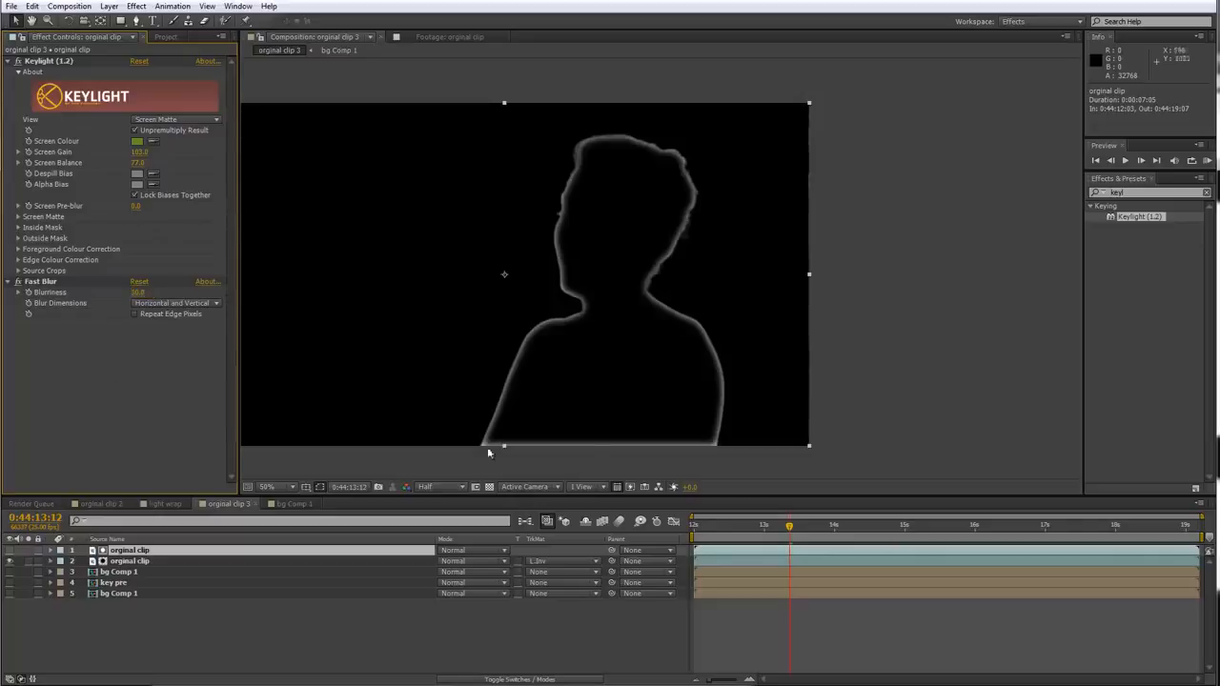
{"action": "scroll", "coordinate": [549, 247], "scroll_direction": "up", "scroll_amount": 2}
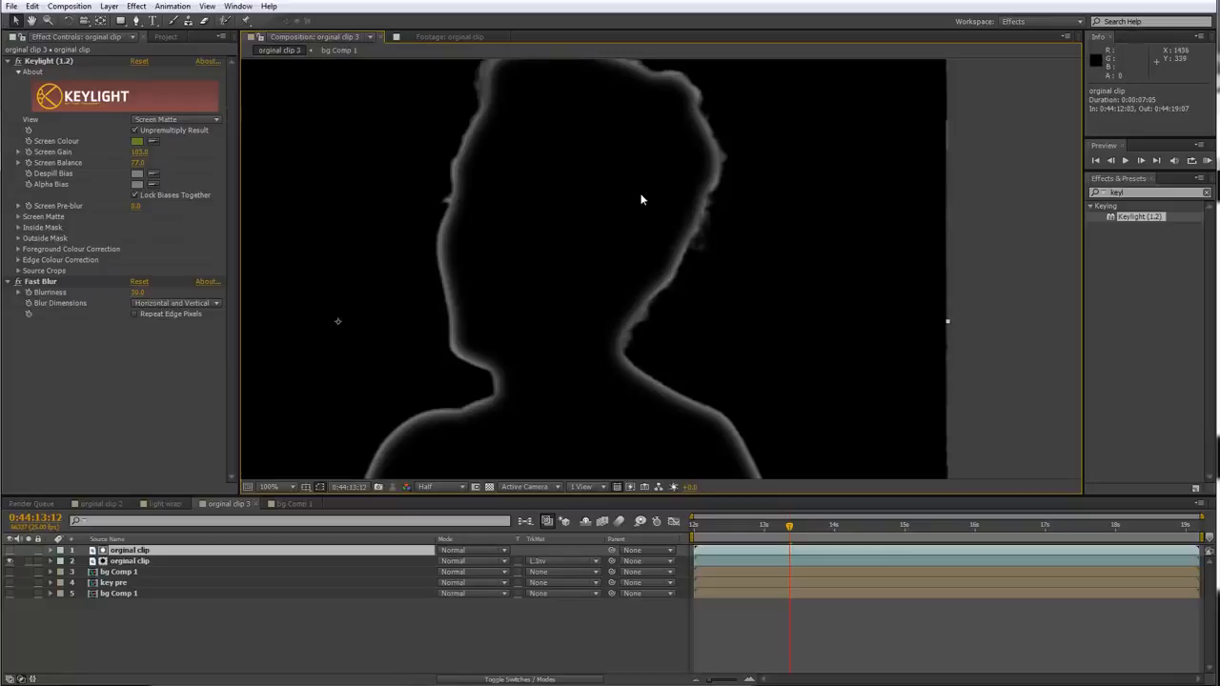
{"action": "scroll", "coordinate": [566, 362], "scroll_direction": "down", "scroll_amount": 2}
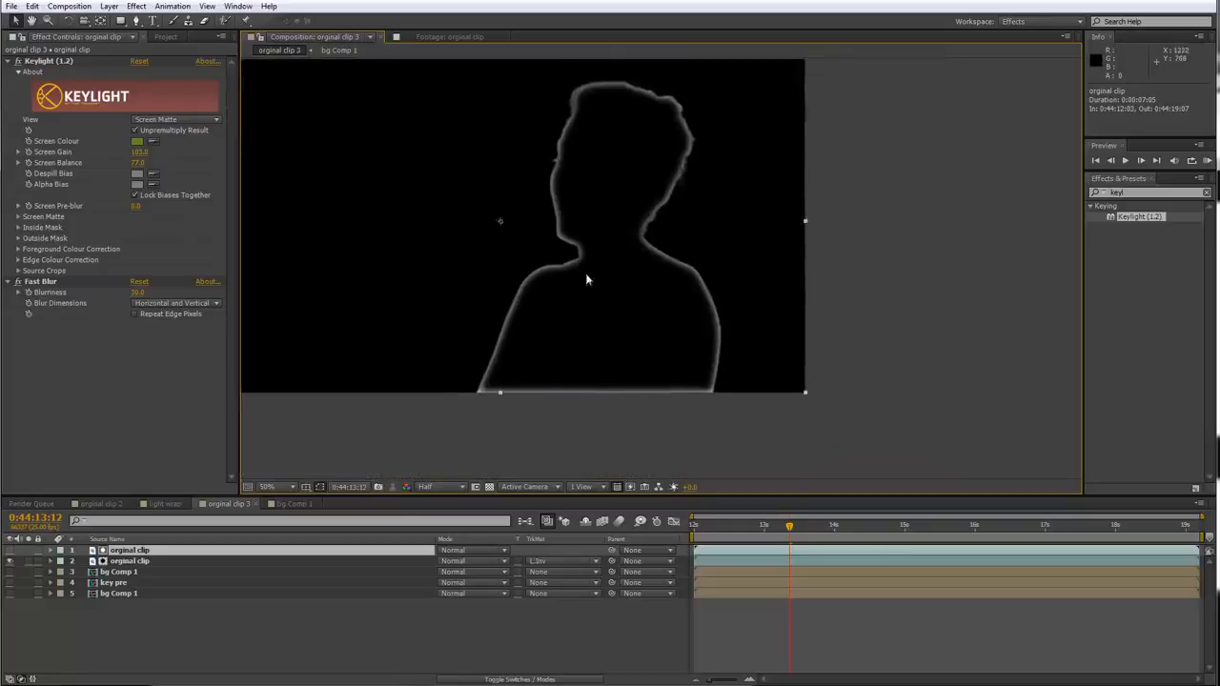
{"action": "left_click", "coordinate": [135, 314]}
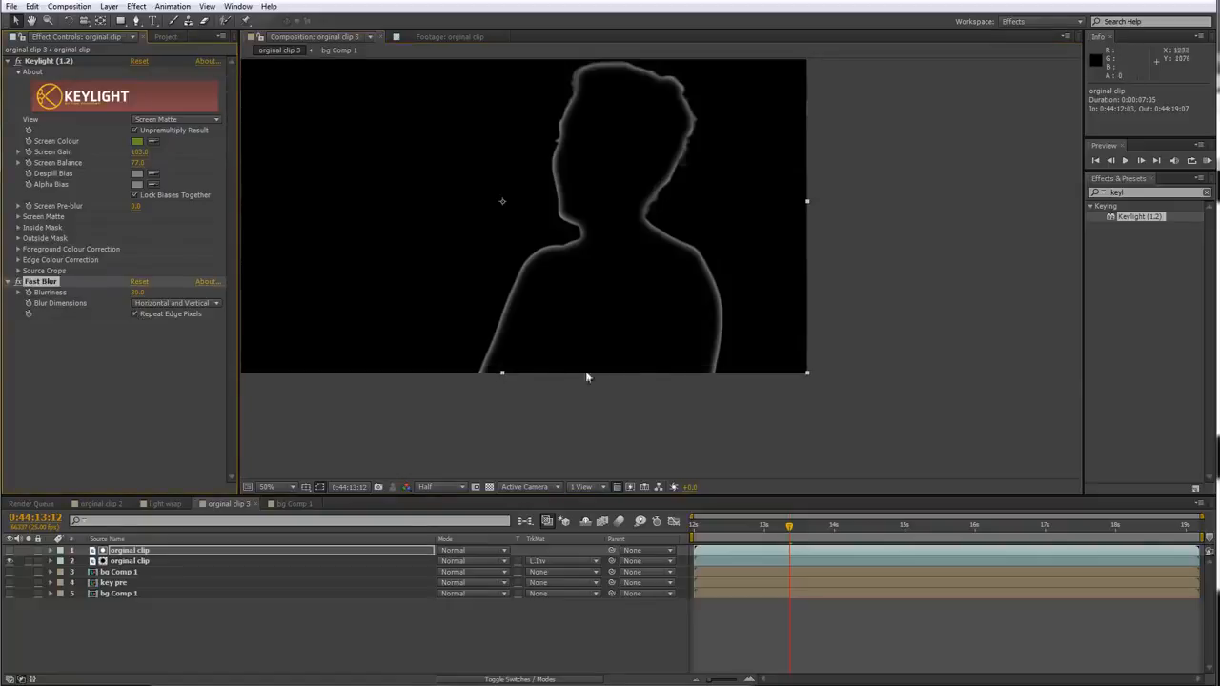
- Pre-compose the two orginal clip layers as "light wrap", moving all attributes into the new composition
{"action": "left_click", "coordinate": [137, 562], "text": "shift"}
{"action": "right_click", "coordinate": [136, 564]}
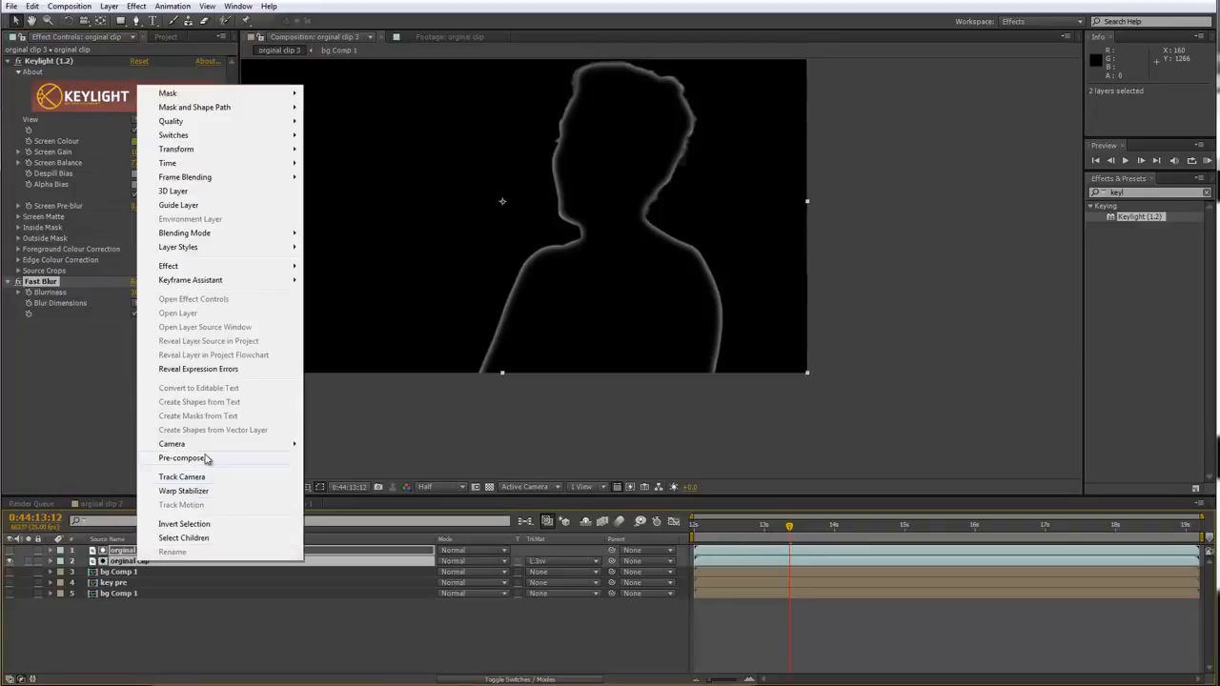
{"action": "left_click", "coordinate": [181, 459]}
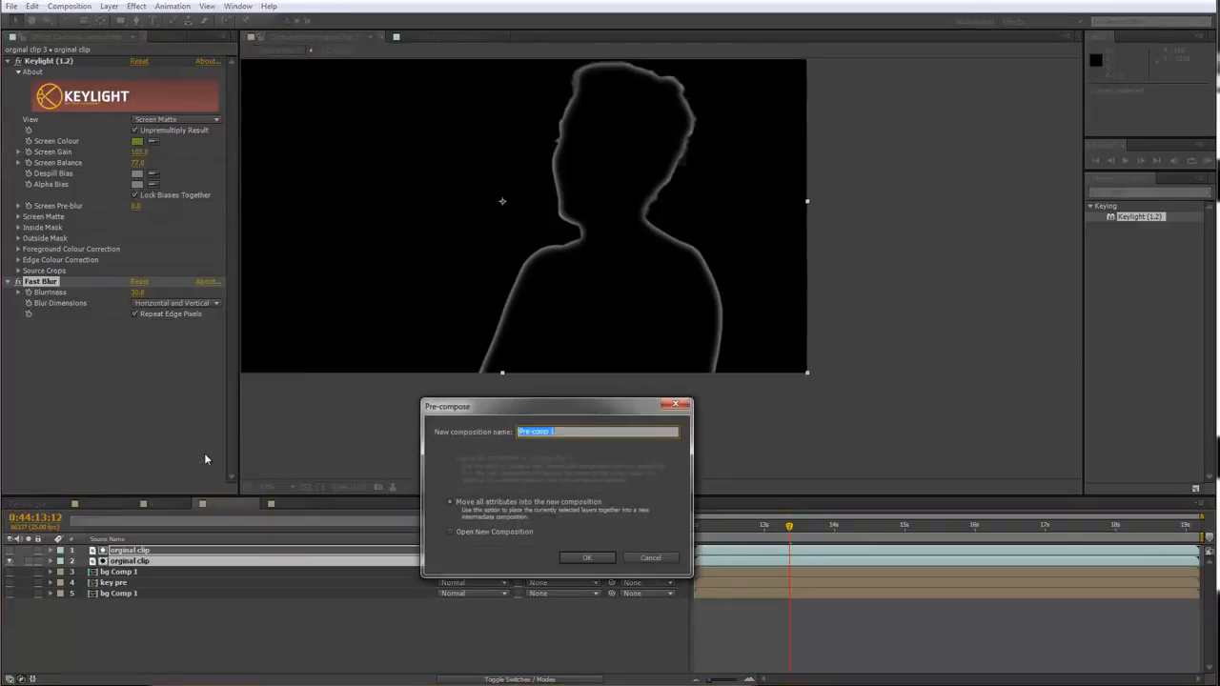
{"action": "type", "text": "light wrap"}
{"action": "key", "text": "Return"}
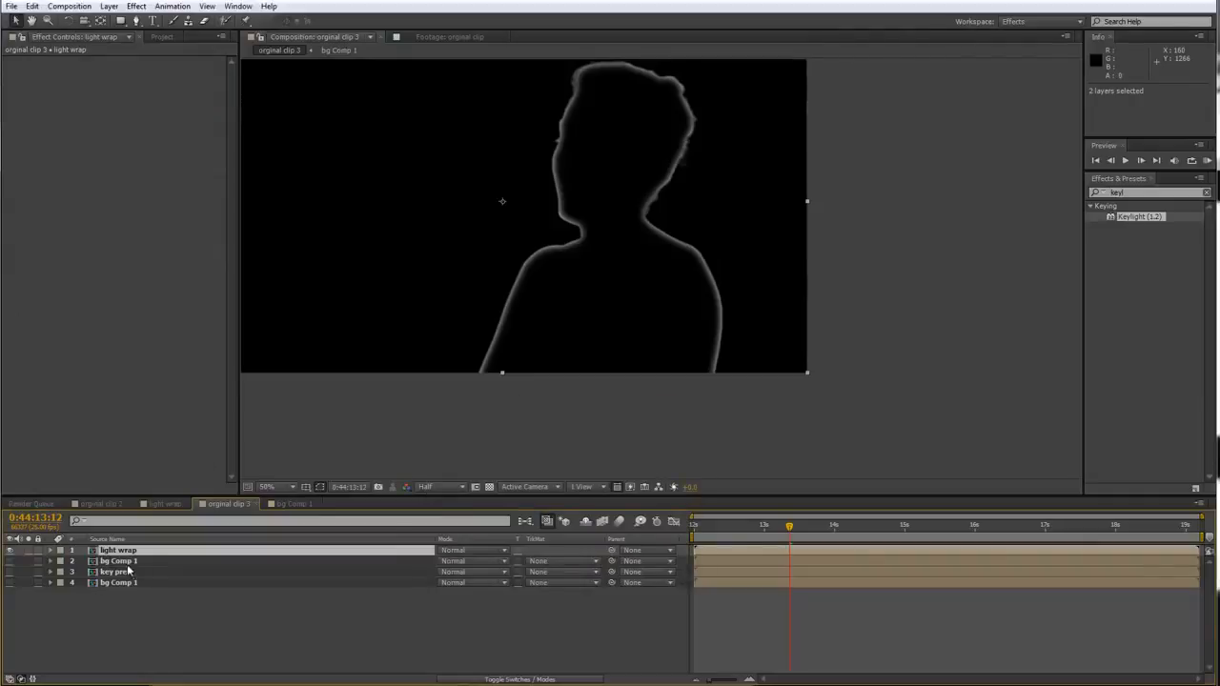
- Show the three lower layers again and set the upper bg Comp 1 layer's track matte to Luma Matte "light wrap"
{"action": "left_click", "coordinate": [10, 582]}
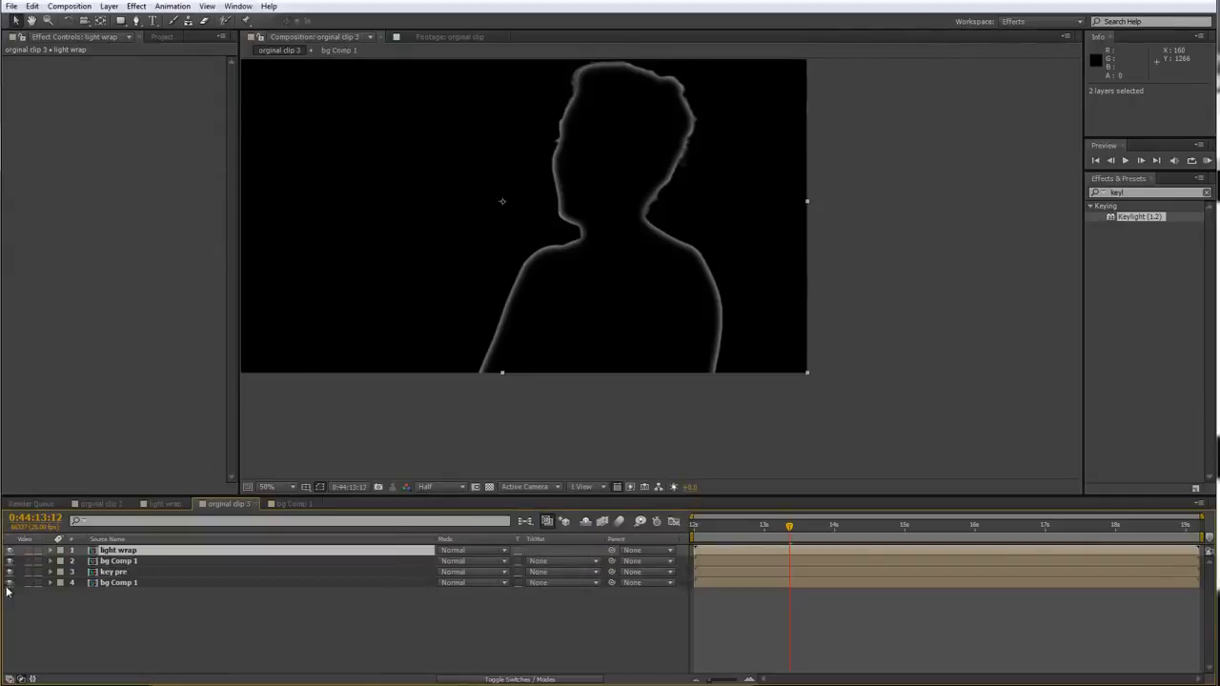
{"action": "left_click", "coordinate": [136, 562]}
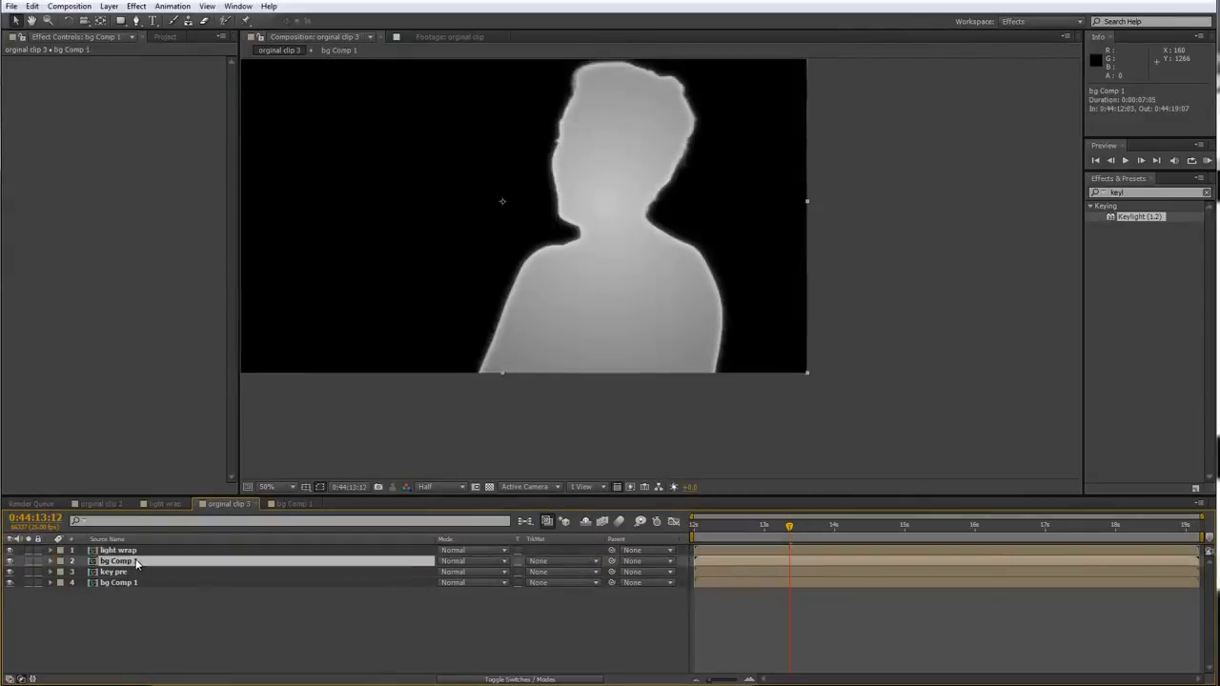
{"action": "left_click", "coordinate": [570, 566]}
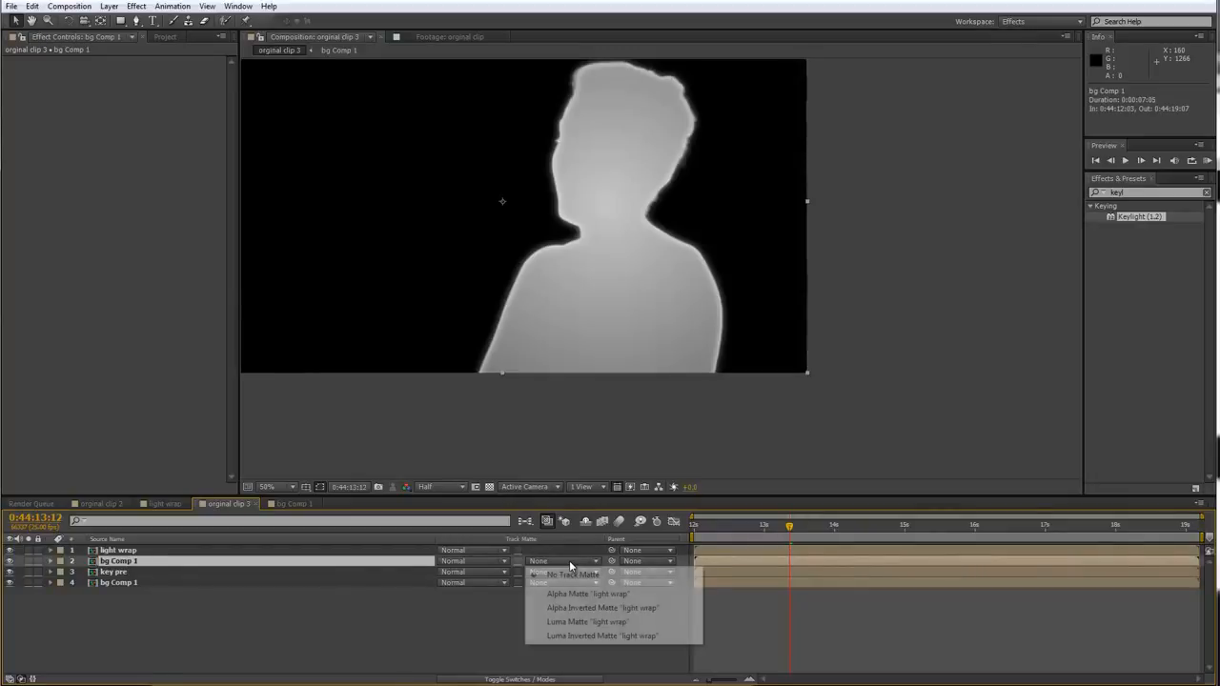
{"action": "left_click", "coordinate": [572, 623]}
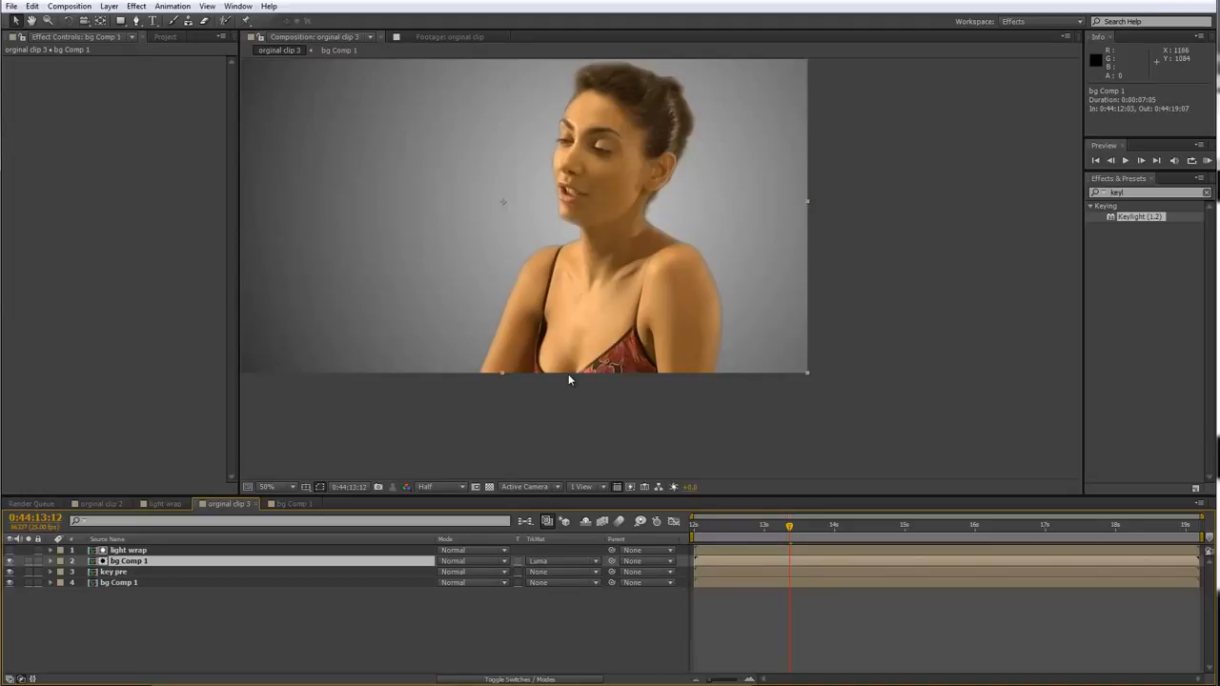
- Compare the woman's neck and shoulder edges with the matted bg Comp 1 layer hidden and shown
{"action": "key", "text": "period"}
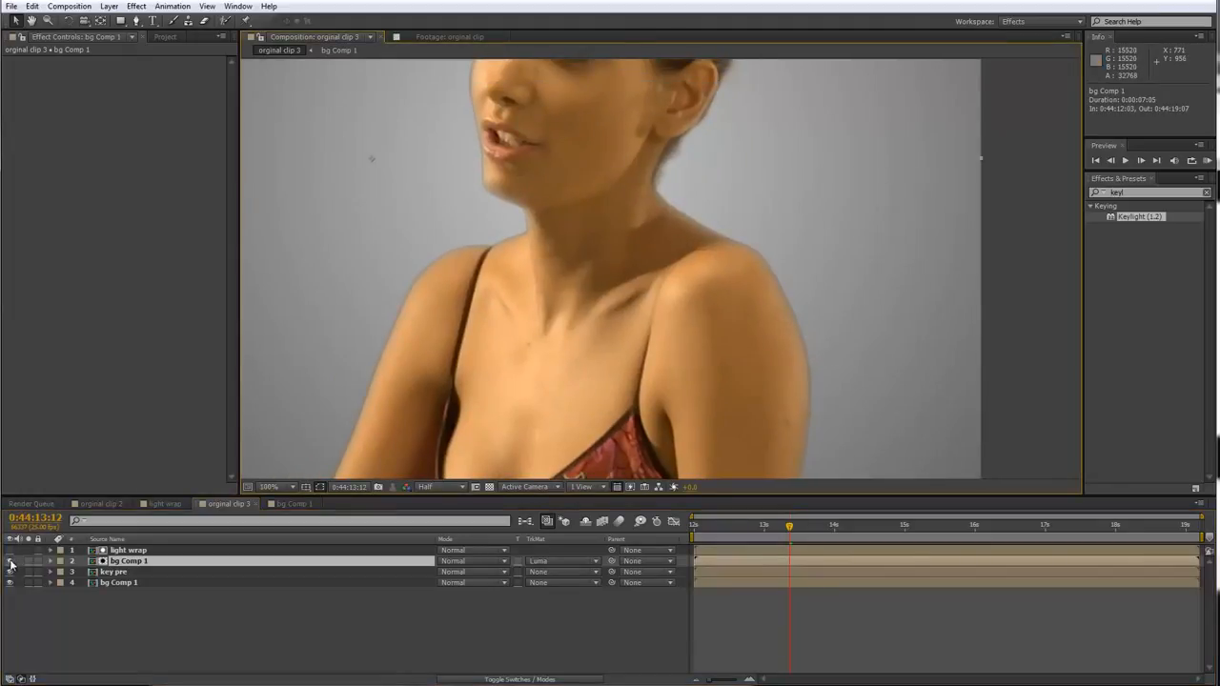
{"action": "left_click", "coordinate": [11, 562]}
{"action": "left_click", "coordinate": [10, 562]}
{"action": "left_click", "coordinate": [11, 562]}
{"action": "left_click", "coordinate": [11, 562]}
{"action": "left_click", "coordinate": [10, 562]}
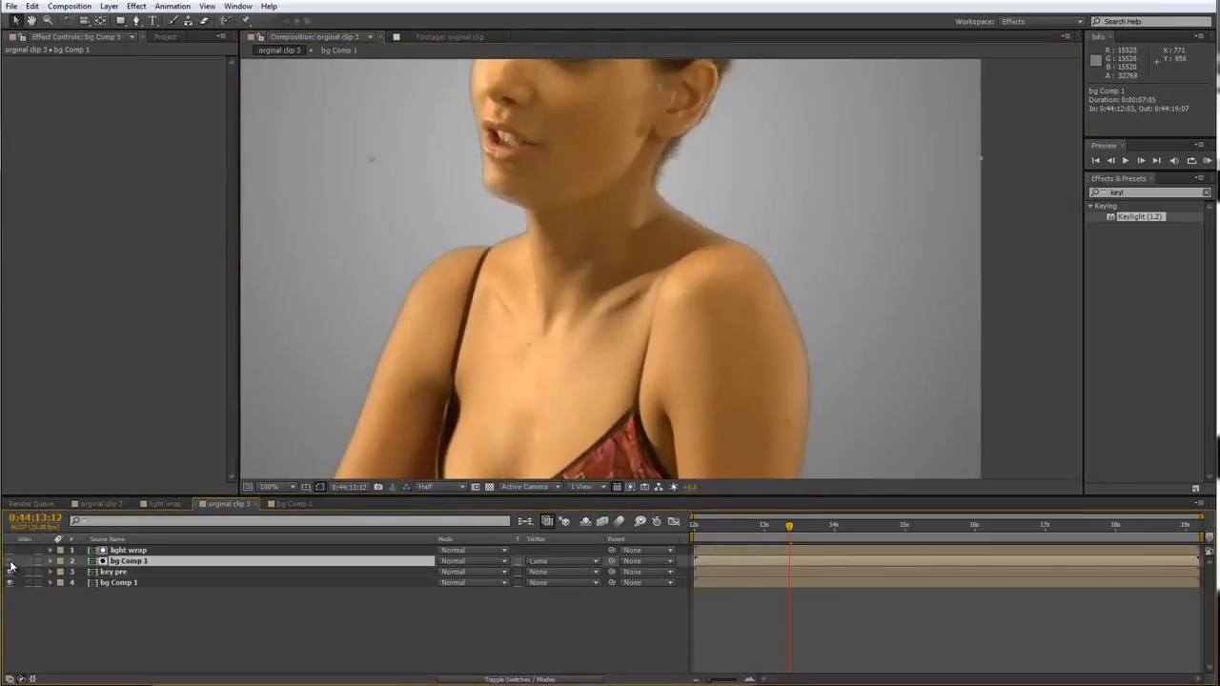
{"action": "left_click", "coordinate": [11, 563]}
{"action": "left_click", "coordinate": [11, 563]}
{"action": "left_click", "coordinate": [11, 562]}
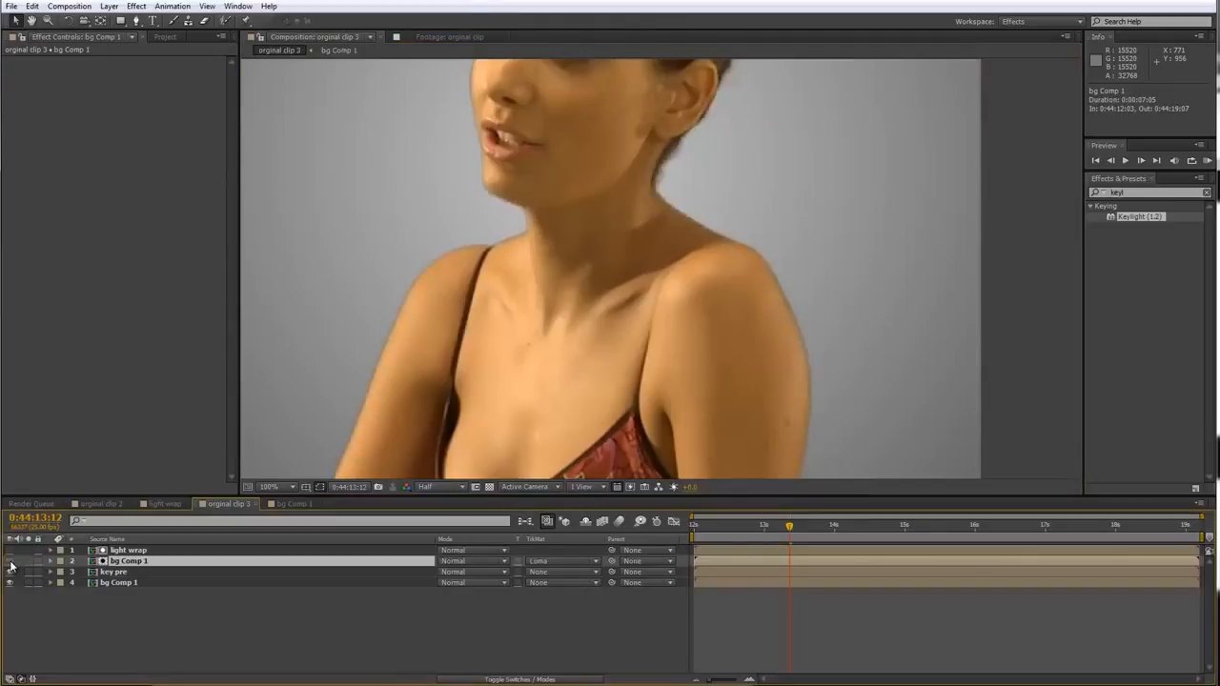
{"action": "left_click", "coordinate": [10, 562]}
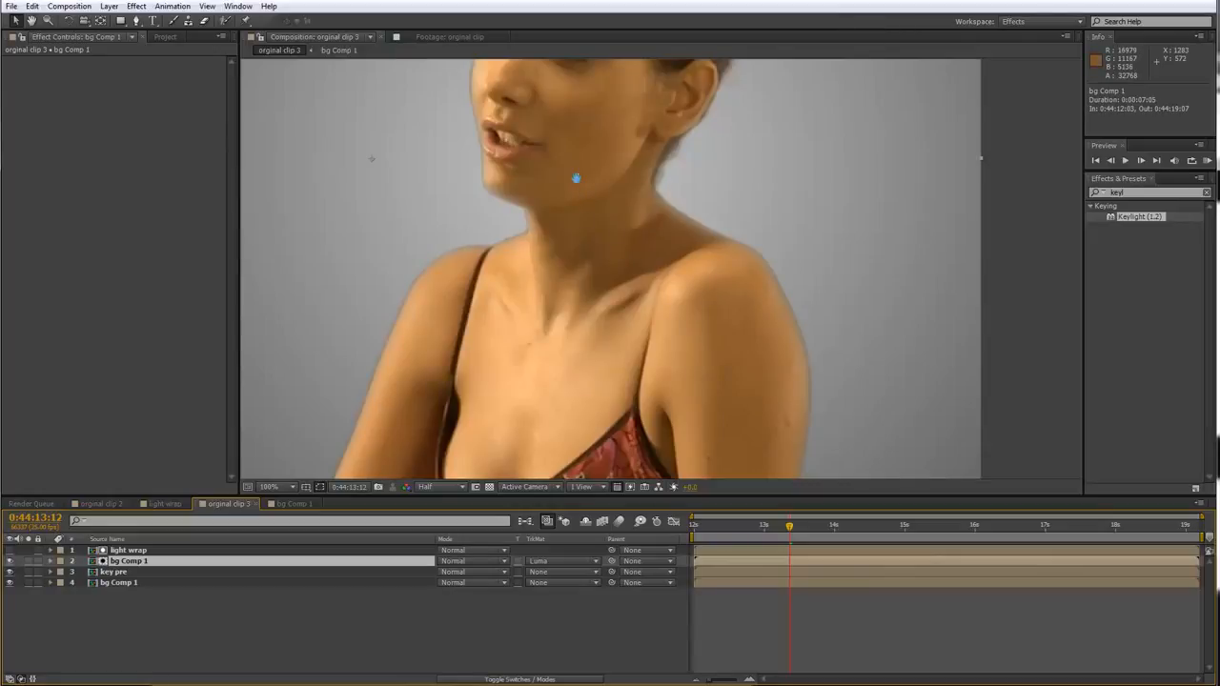
- Check the wrapped edges around the face and shoulders, and set the matted bg Comp 1 layer's blending mode to Screen
{"action": "left_click_drag", "start_coordinate": [575, 180], "coordinate": [534, 351]}
{"action": "scroll", "coordinate": [667, 247], "scroll_direction": "up", "scroll_amount": 1}
{"action": "scroll", "coordinate": [740, 196], "scroll_direction": "down", "scroll_amount": 1}
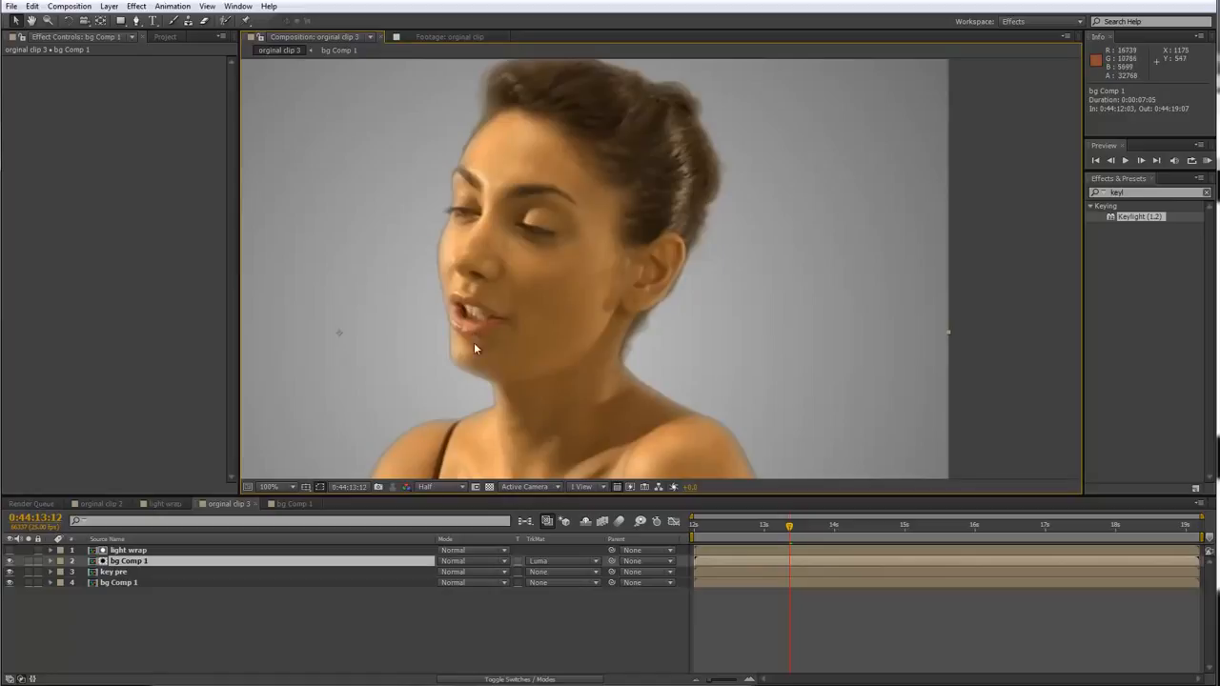
{"action": "left_click_drag", "start_coordinate": [452, 391], "coordinate": [454, 330]}
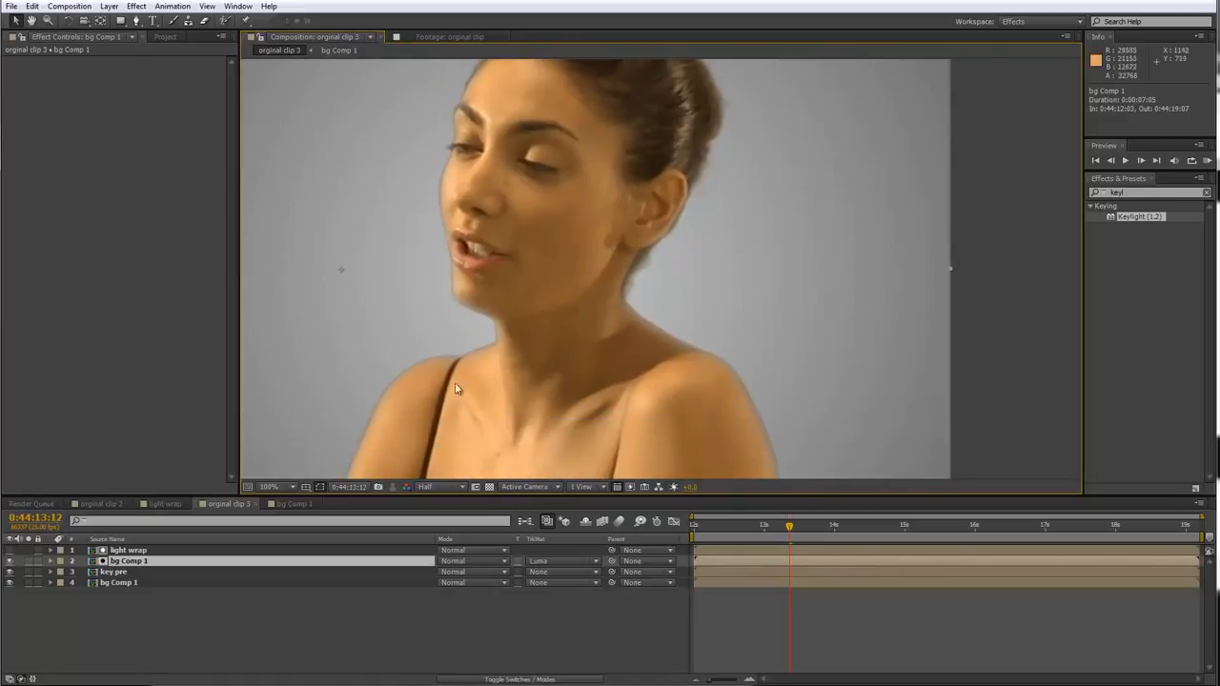
{"action": "left_click_drag", "start_coordinate": [459, 389], "coordinate": [517, 213]}
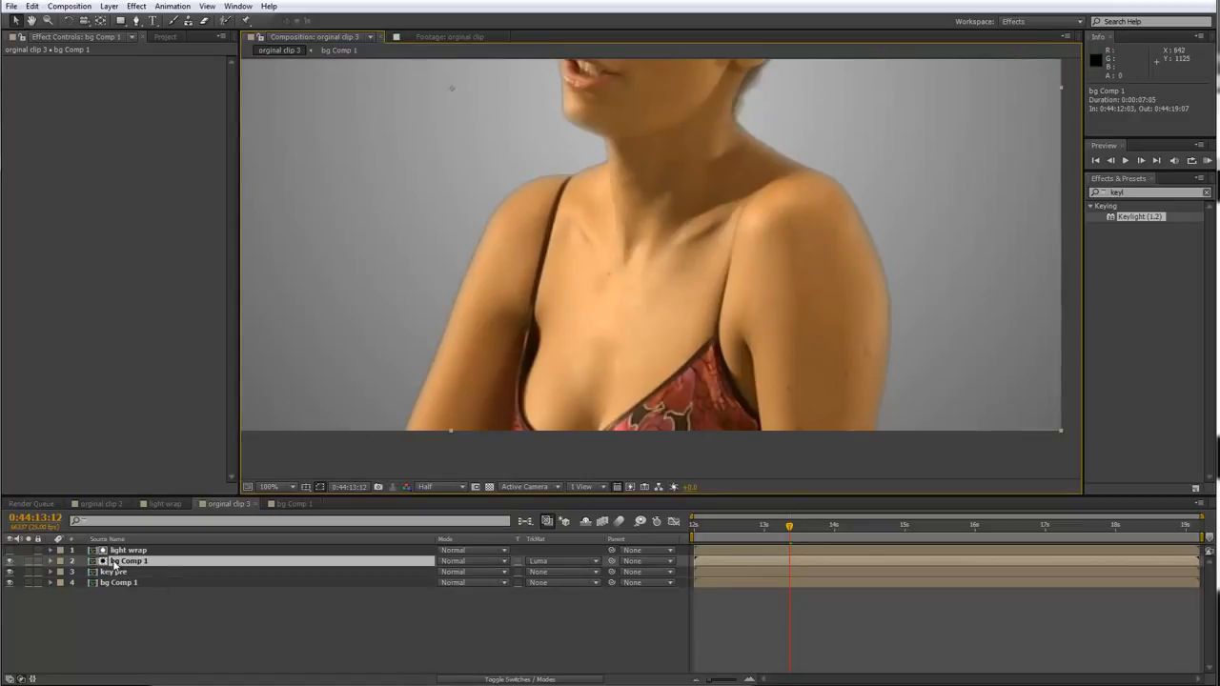
{"action": "left_click", "coordinate": [457, 561]}
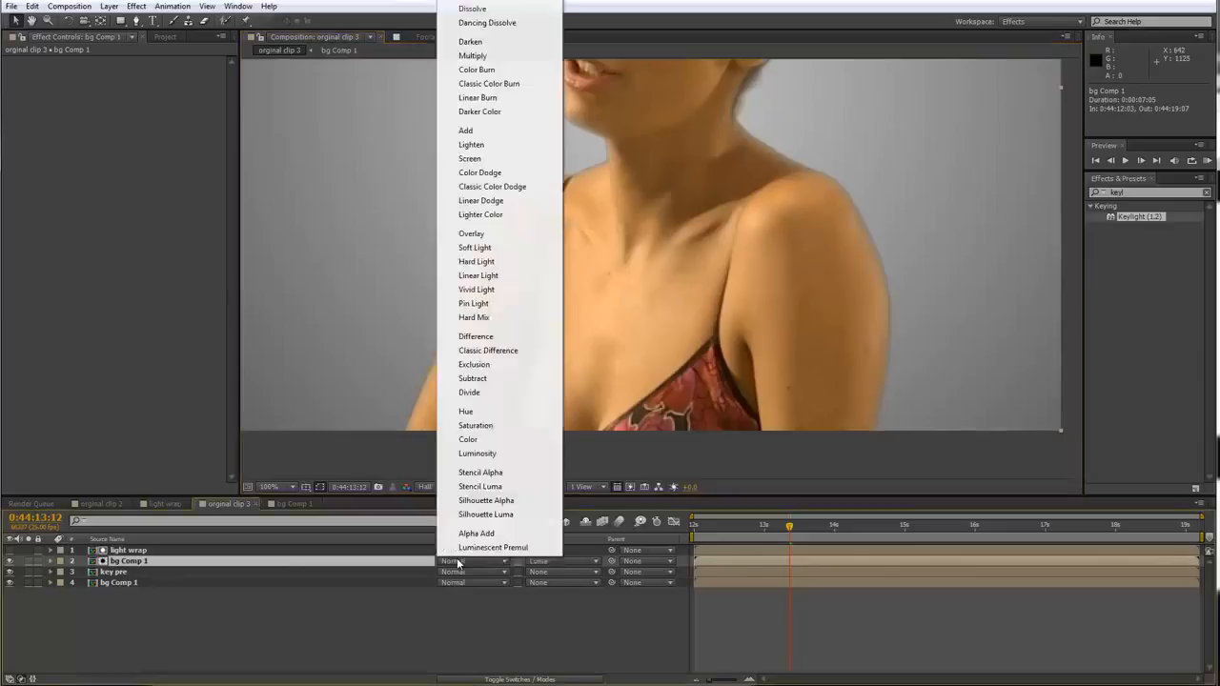
{"action": "left_click", "coordinate": [499, 161]}
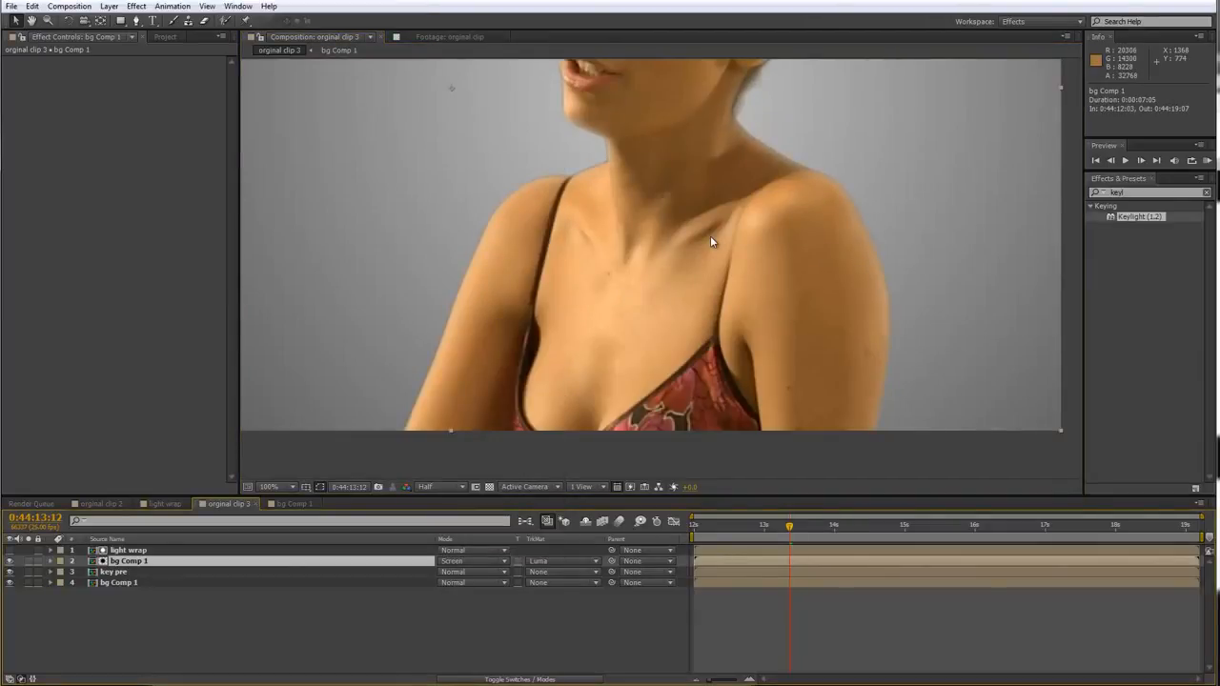
- Open the "light wrap" pre-comp and add a new adjustment layer above the two orginal clip layers
{"action": "left_click_drag", "start_coordinate": [709, 235], "coordinate": [463, 413]}
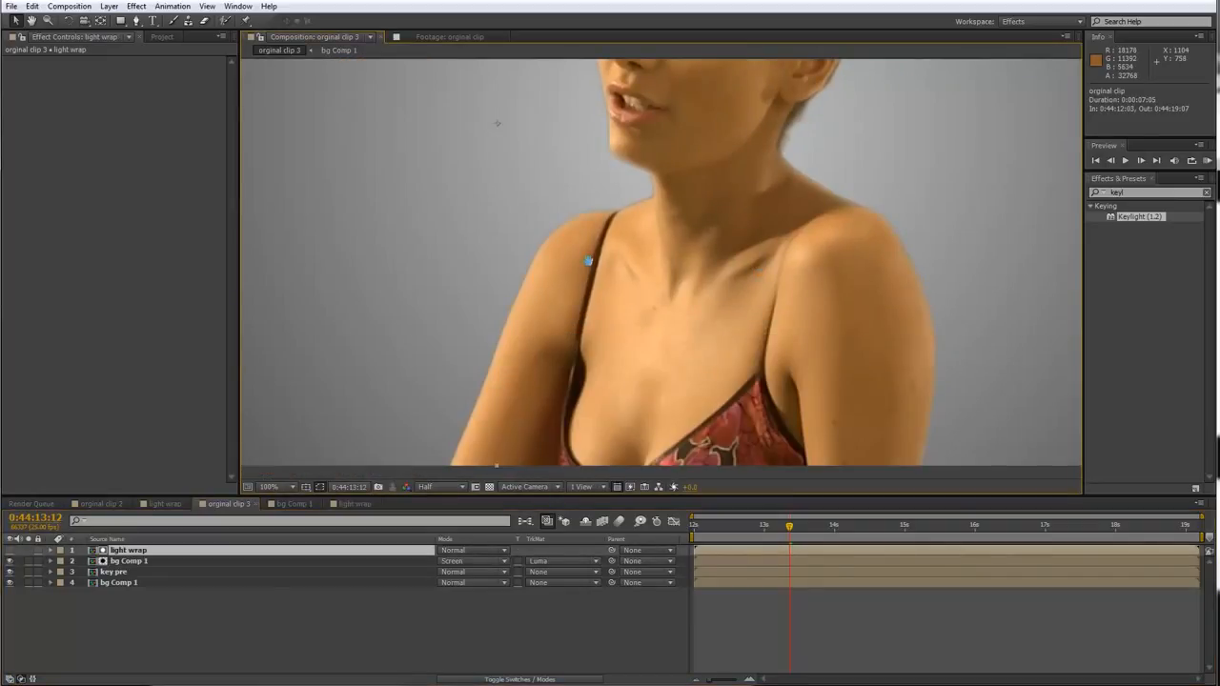
{"action": "left_click_drag", "start_coordinate": [588, 260], "coordinate": [540, 305]}
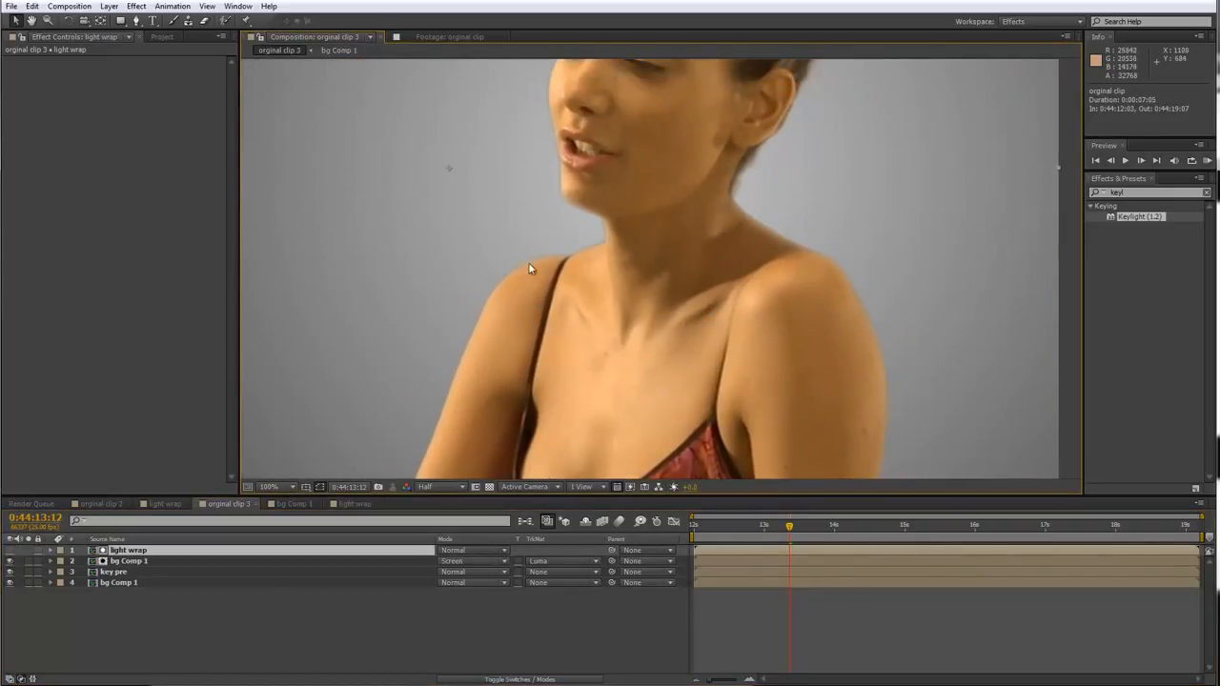
{"action": "double_click", "coordinate": [141, 552]}
{"action": "right_click", "coordinate": [164, 589]}
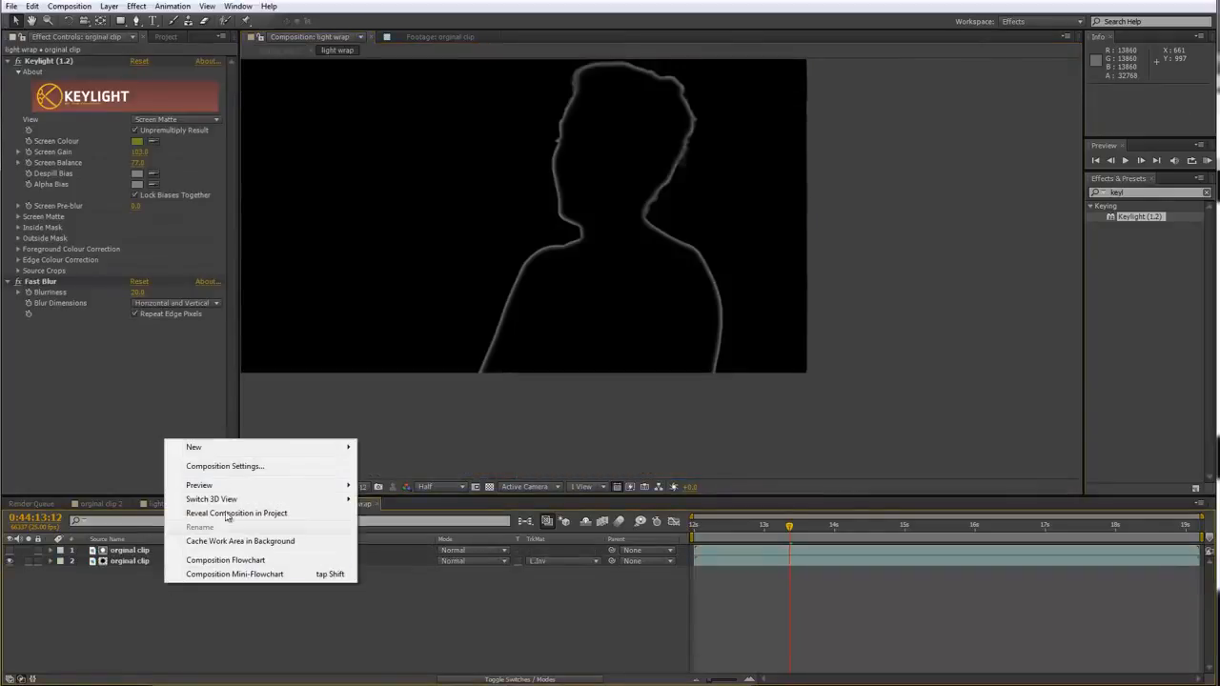
{"action": "mouse_move", "coordinate": [231, 453]}
{"action": "left_click", "coordinate": [399, 553]}
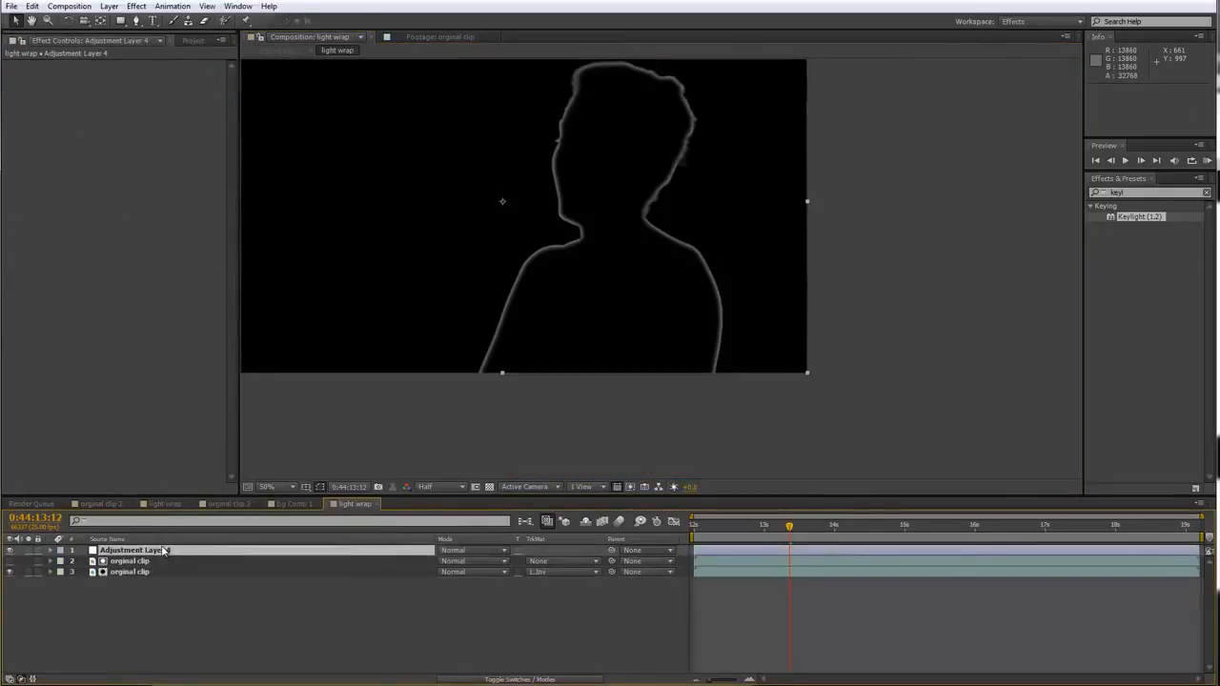
- Apply Curves to the adjustment layer and move the RGB curve's white point to about half the input range, brightening the matte outline
{"action": "right_click", "coordinate": [160, 550]}
{"action": "mouse_move", "coordinate": [229, 250]}
{"action": "mouse_move", "coordinate": [419, 301]}
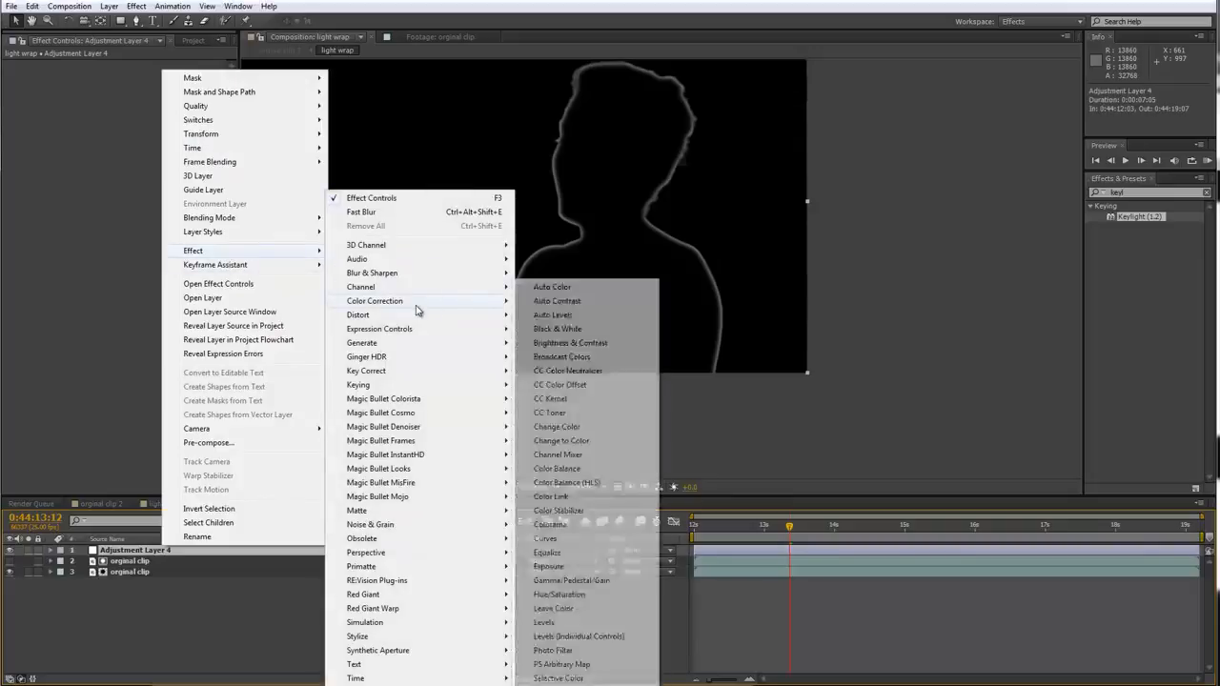
{"action": "left_click", "coordinate": [546, 536]}
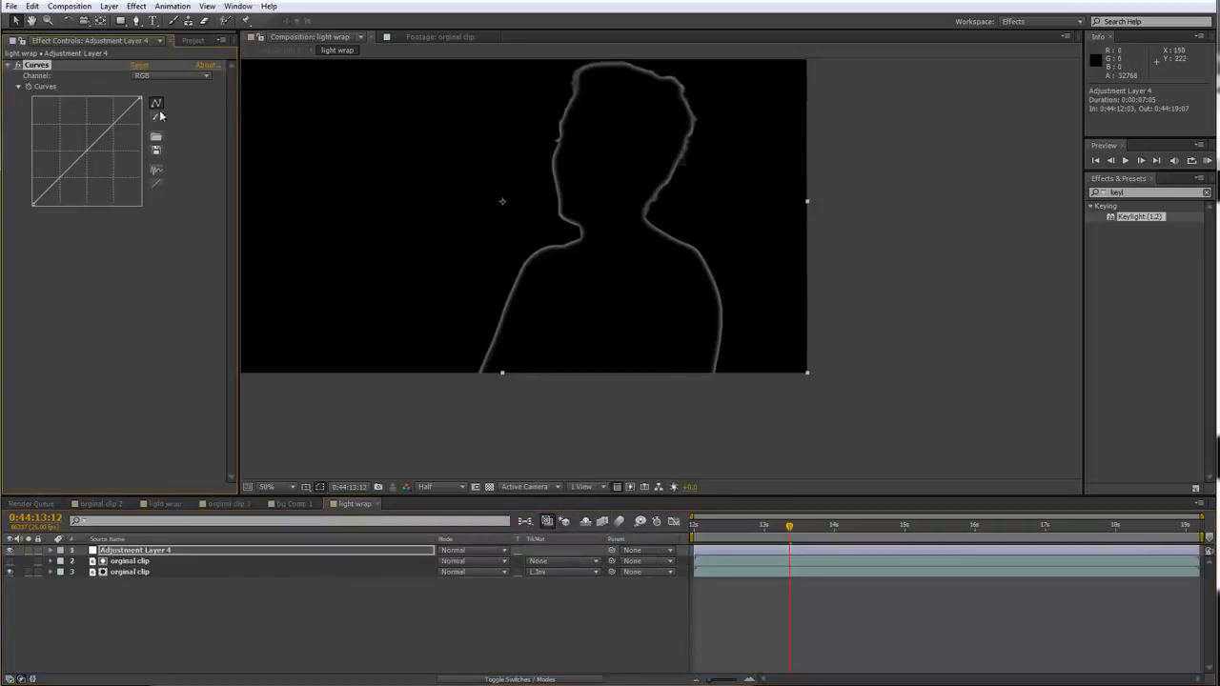
{"action": "left_click_drag", "start_coordinate": [141, 98], "coordinate": [89, 78]}
- Compare the matte outline around the neck and shoulders with the Curves effect off and on
{"action": "scroll", "coordinate": [481, 277], "scroll_direction": "up", "scroll_amount": 1}
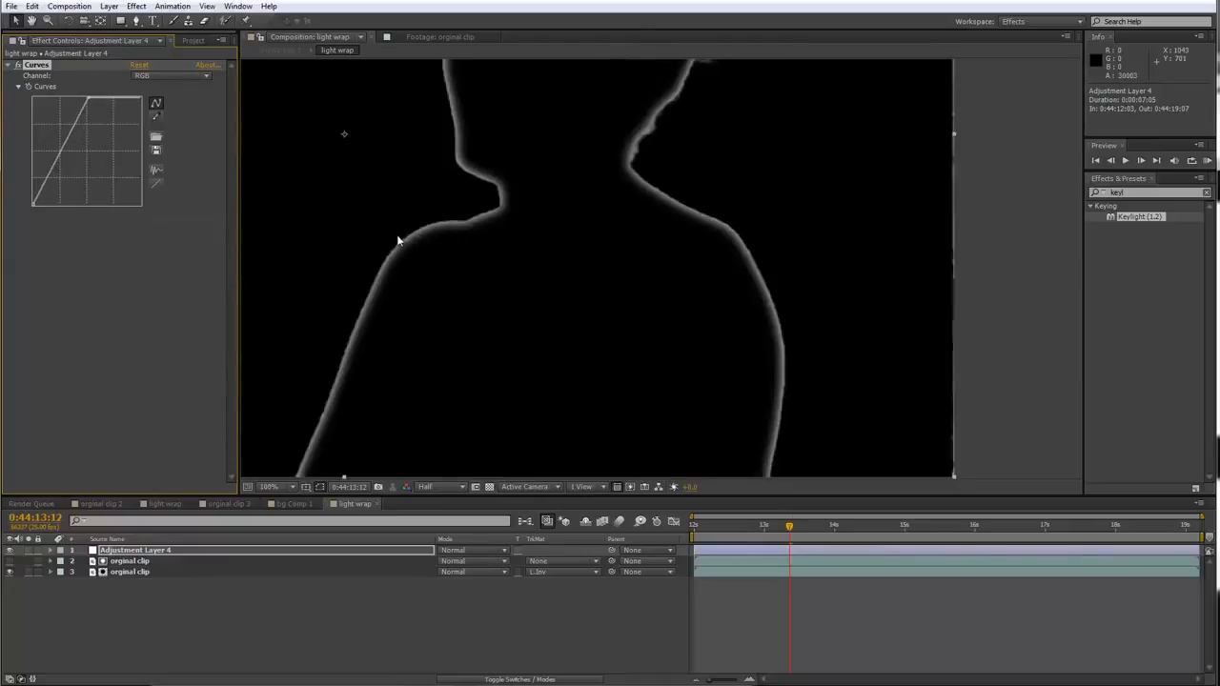
{"action": "left_click", "coordinate": [19, 65]}
{"action": "left_click", "coordinate": [19, 65]}
{"action": "left_click", "coordinate": [19, 64]}
{"action": "left_click", "coordinate": [19, 65]}
{"action": "left_click", "coordinate": [20, 64]}
{"action": "left_click", "coordinate": [19, 65]}
- Return to the orginal clip 3 composition and check the stronger light wrap on the whole figure
{"action": "left_click", "coordinate": [238, 505]}
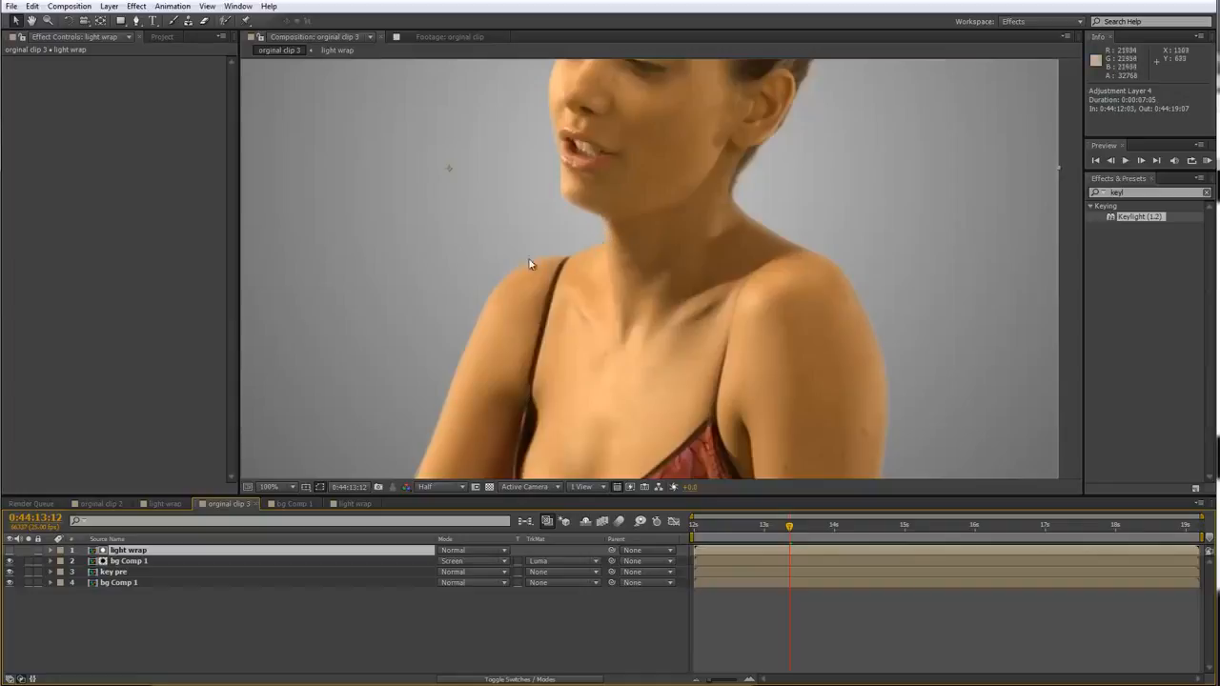
{"action": "scroll", "coordinate": [647, 328], "scroll_direction": "down", "scroll_amount": 2}
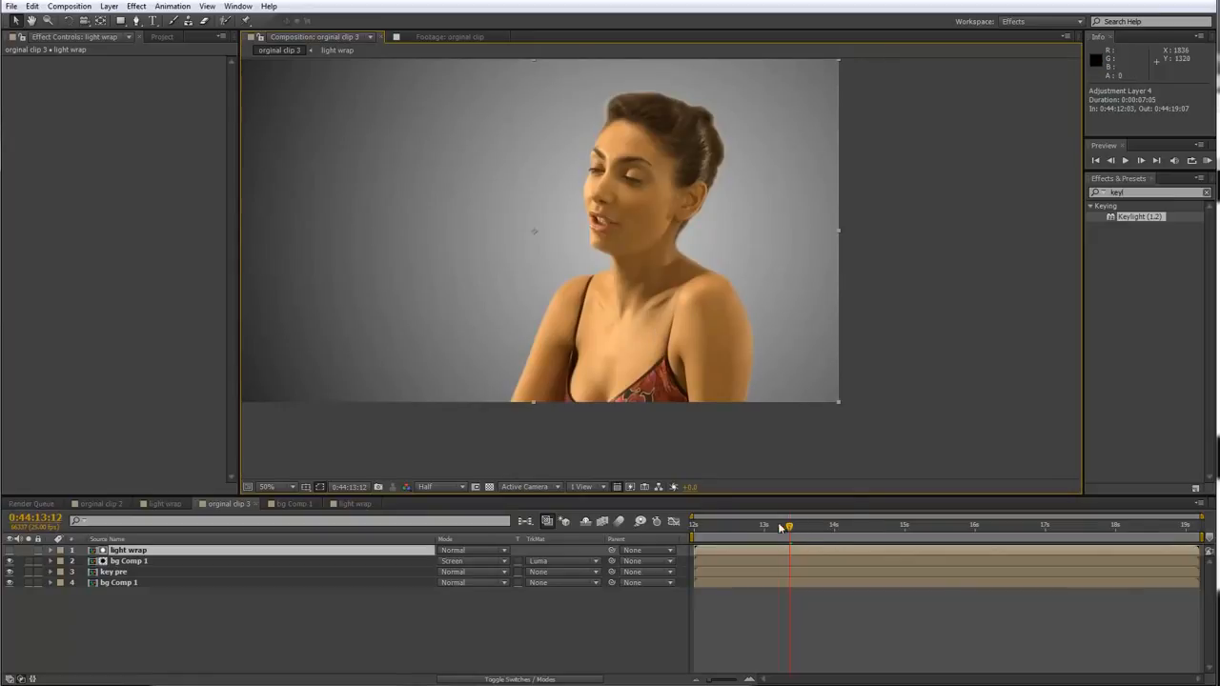
{"action": "mouse_move", "coordinate": [787, 525]}
{"action": "left_mouse_down"}
{"action": "mouse_move", "coordinate": [700, 542]}
{"action": "mouse_move", "coordinate": [887, 529]}
{"action": "mouse_move", "coordinate": [787, 527]}
{"action": "left_mouse_up"}
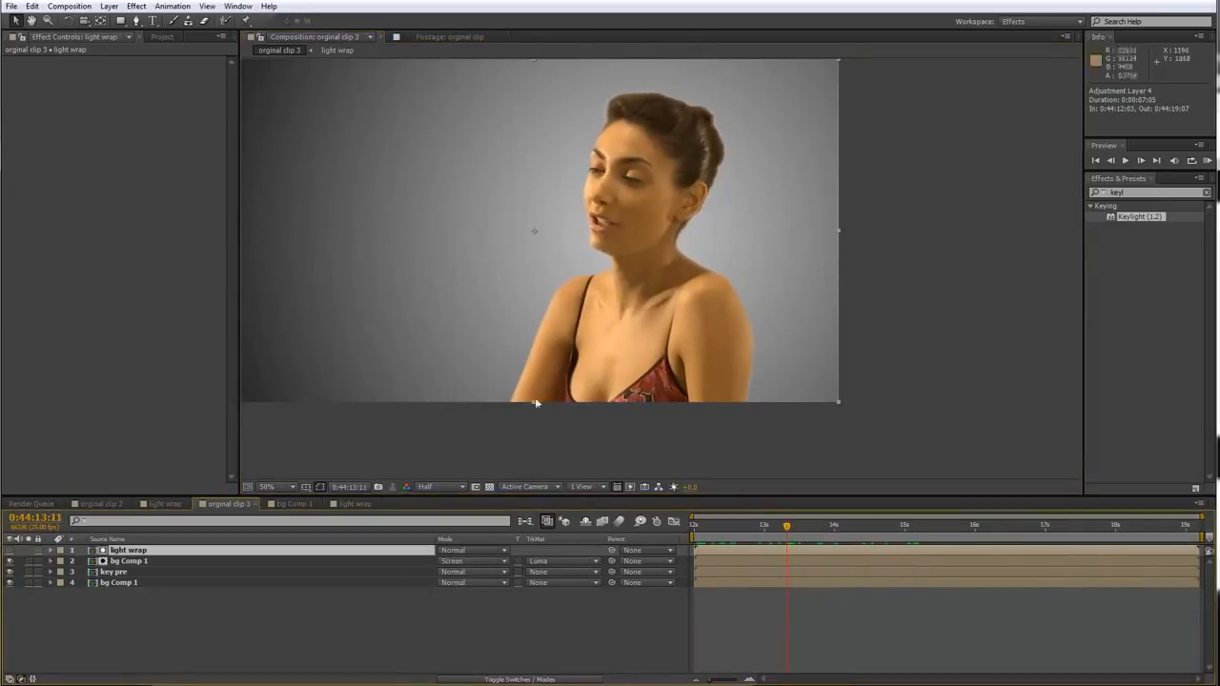
- Set the opacity of the matted upper bg Comp 1 layer to 75%
{"action": "left_click", "coordinate": [132, 562]}
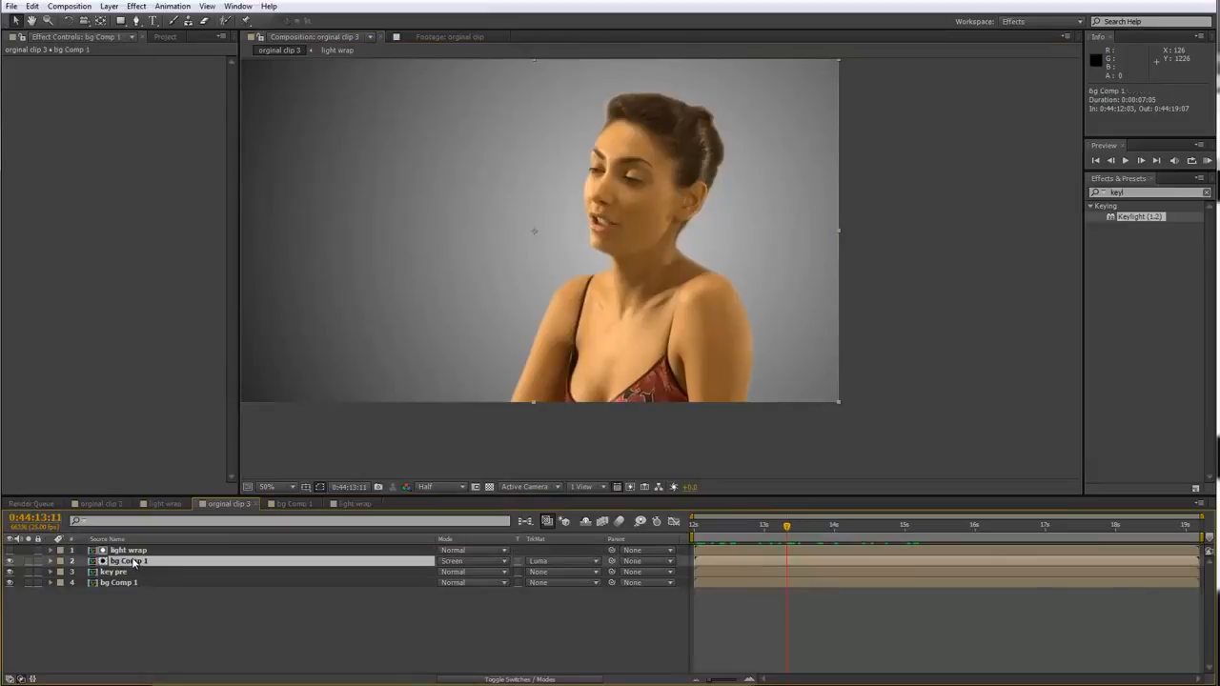
{"action": "key", "text": "t"}
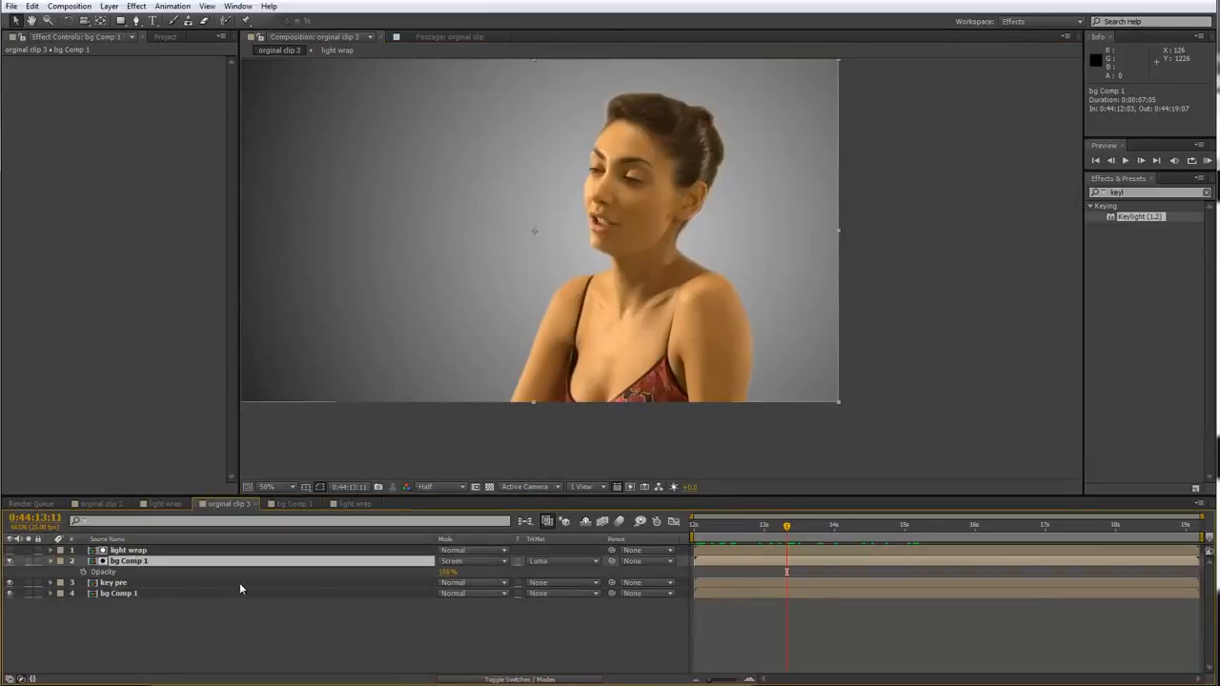
{"action": "left_click", "coordinate": [448, 572]}
{"action": "type", "text": "75"}
{"action": "left_click", "coordinate": [410, 619]}
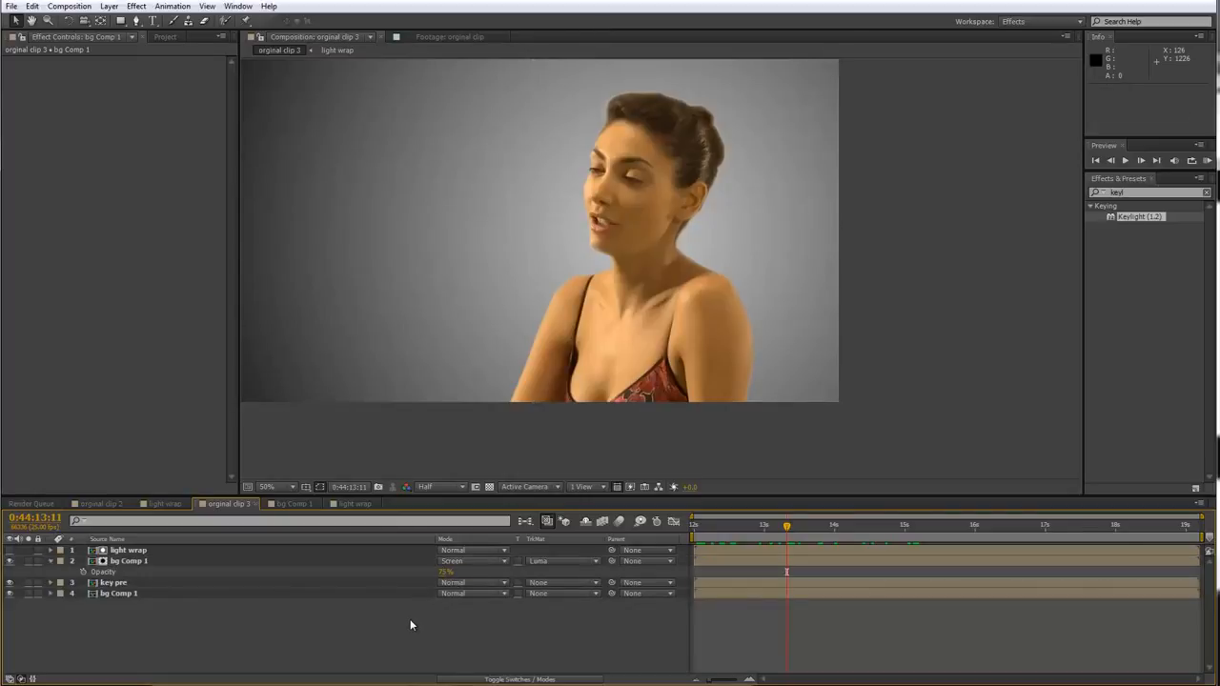
- Inspect the woman's wrapped edges up close at the current frame and at 0:44:17:10
{"action": "scroll", "coordinate": [562, 305], "scroll_direction": "up", "scroll_amount": 2}
{"action": "left_click_drag", "start_coordinate": [566, 305], "coordinate": [536, 376]}
{"action": "scroll", "coordinate": [544, 386], "scroll_direction": "down", "scroll_amount": 2}
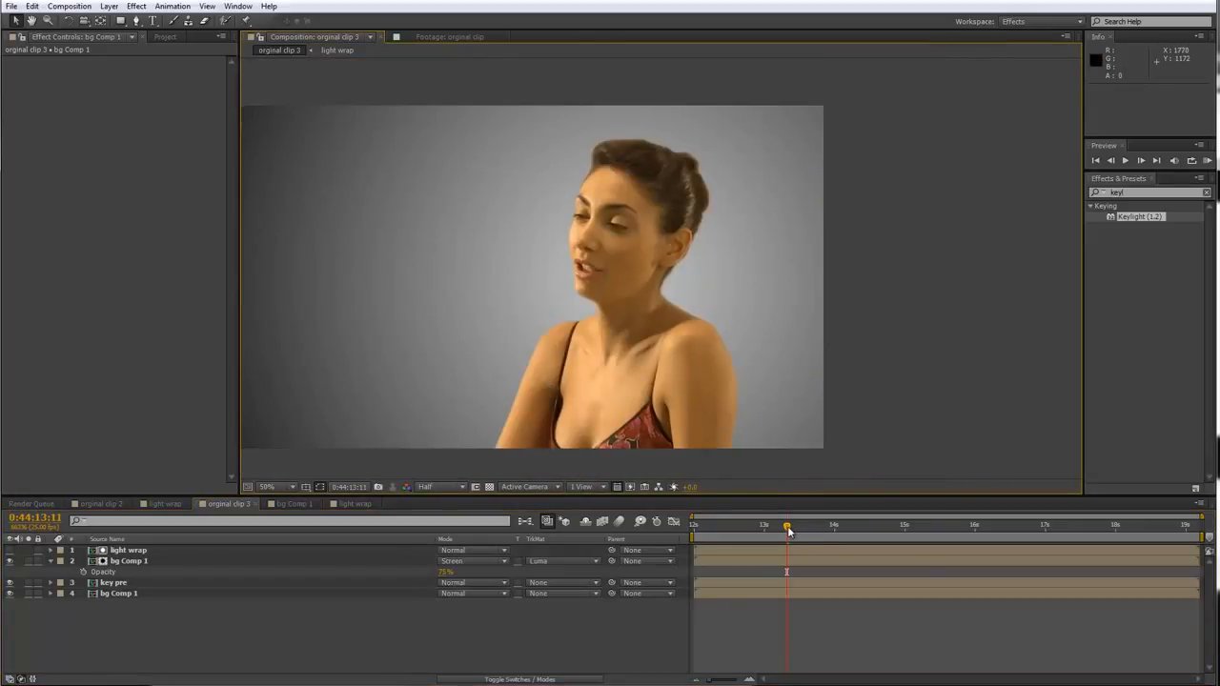
{"action": "left_click_drag", "start_coordinate": [787, 526], "coordinate": [1063, 498]}
{"action": "left_click_drag", "start_coordinate": [396, 373], "coordinate": [474, 368]}
{"action": "scroll", "coordinate": [472, 370], "scroll_direction": "up", "scroll_amount": 1}
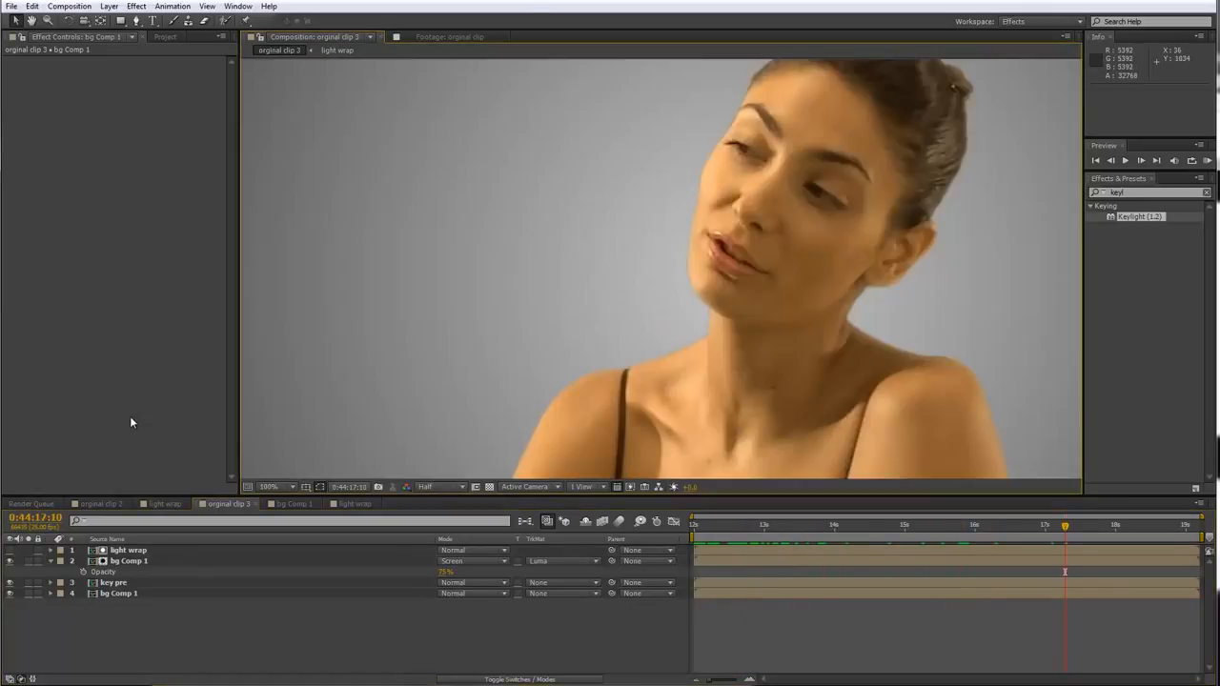
{"action": "scroll", "coordinate": [326, 406], "scroll_direction": "down", "scroll_amount": 1}
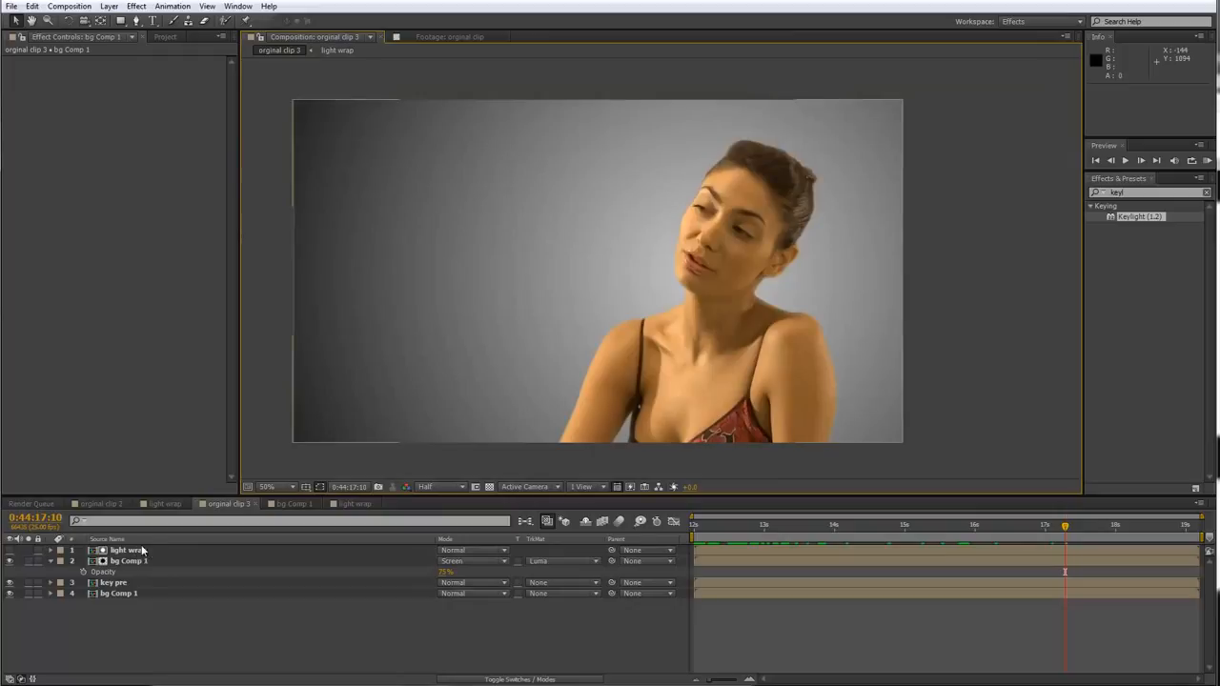